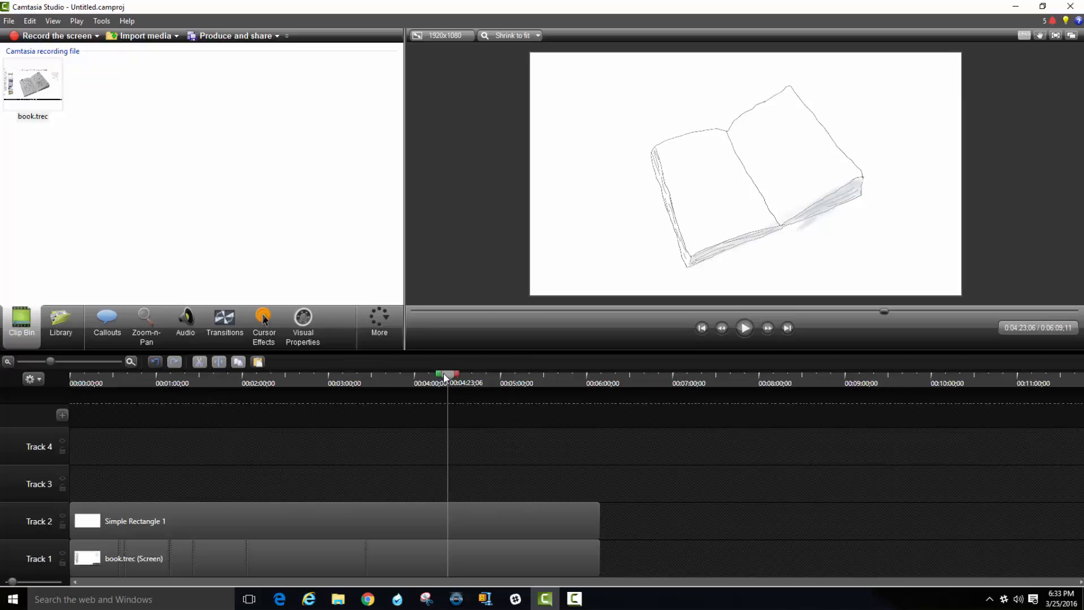
Scrub through the book drawing to near its end, return to the start of the timeline and preview the beginning.
drag(445, 377, 582, 379)
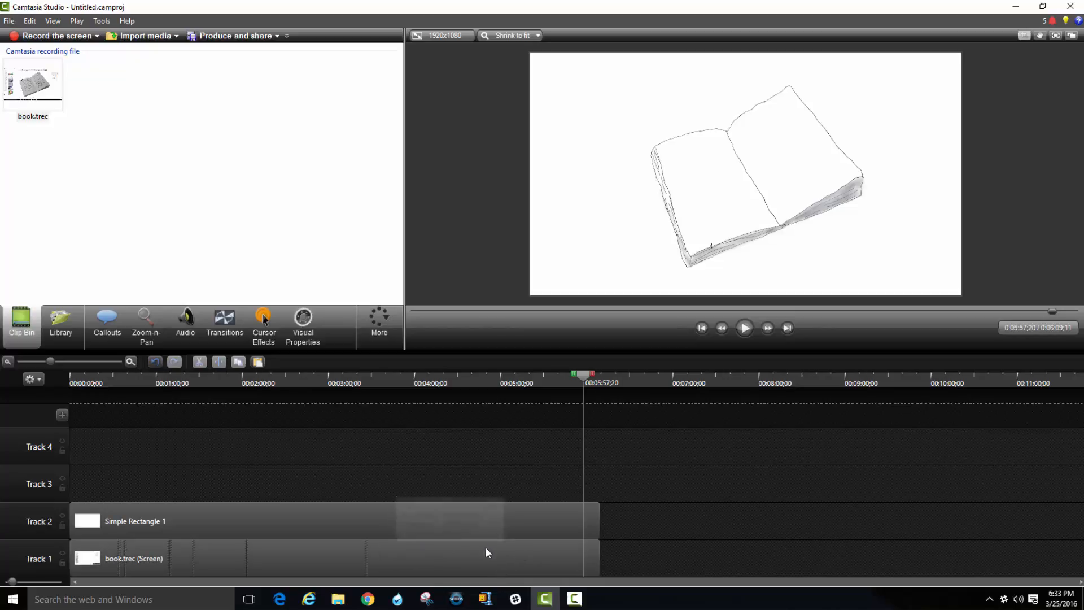
click(404, 554)
right_click(404, 558)
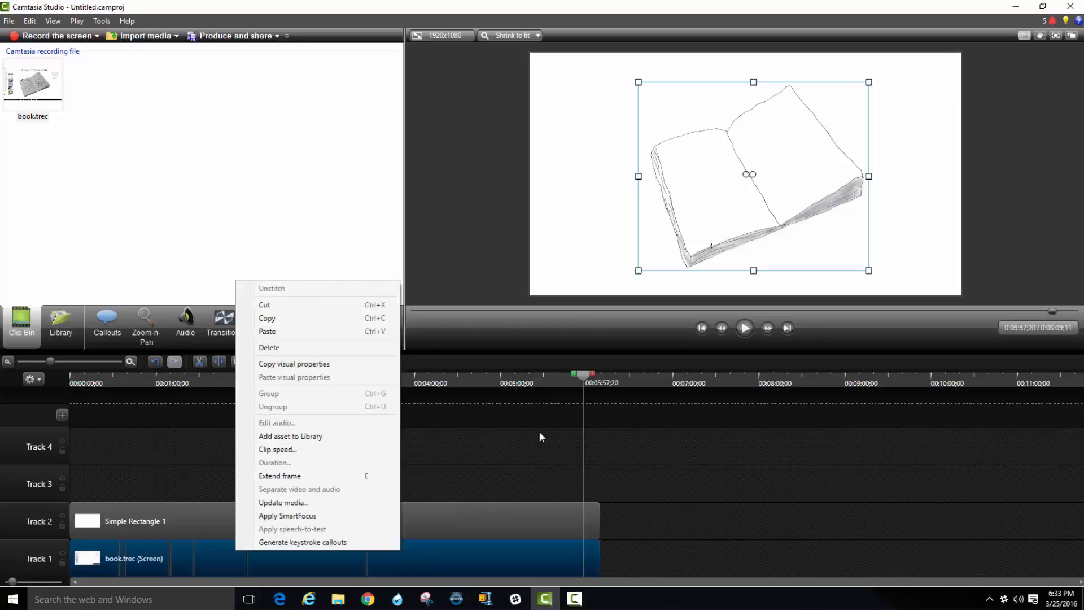
click(539, 438)
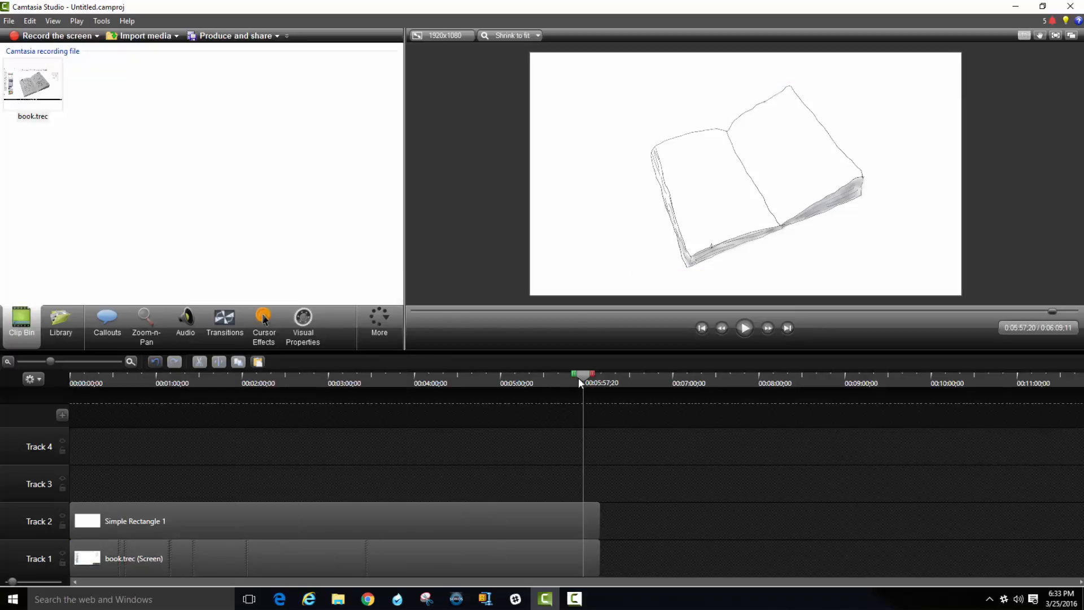
drag(580, 375, 72, 382)
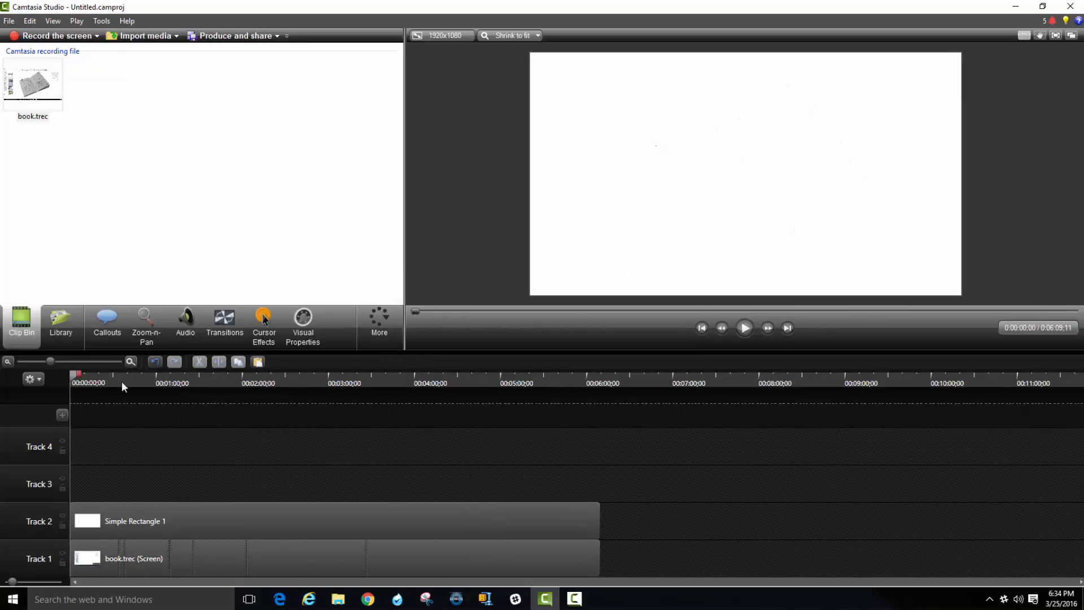
click(744, 328)
Set the clip speed of the book.trec recording on Track 1 to 500%.
right_click(388, 553)
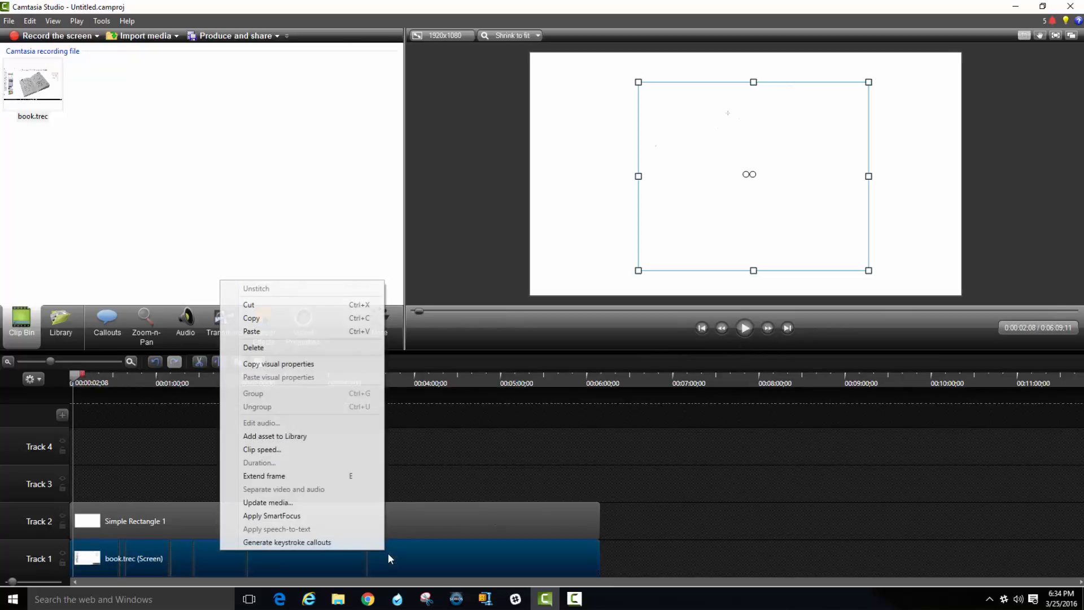
click(296, 450)
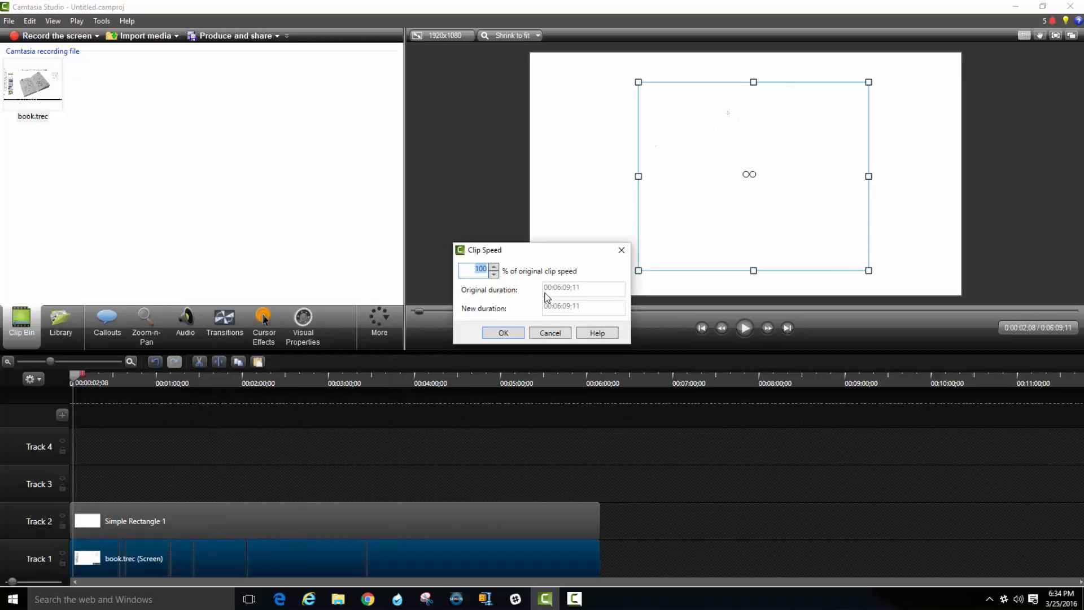
text(5)
key(Return)
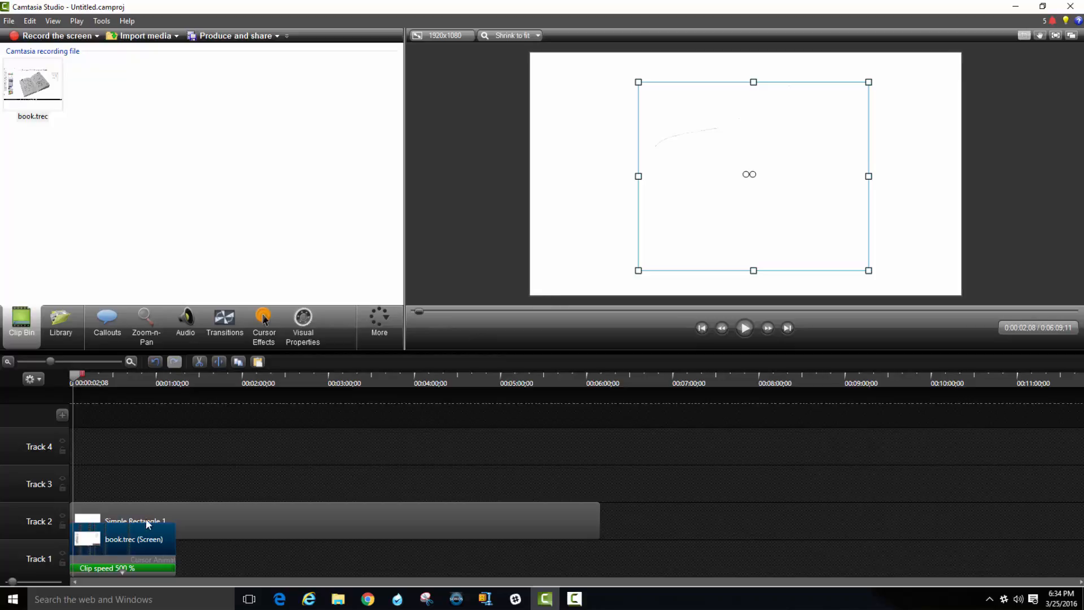
Increase the clip speed of the book.trec recording to 1500%.
right_click(151, 543)
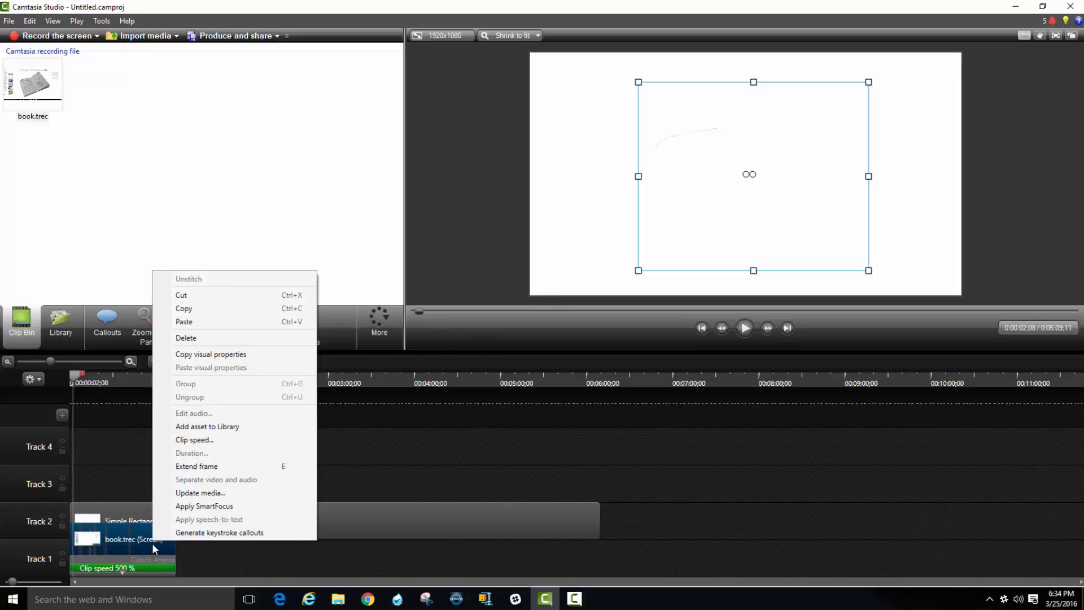
click(214, 439)
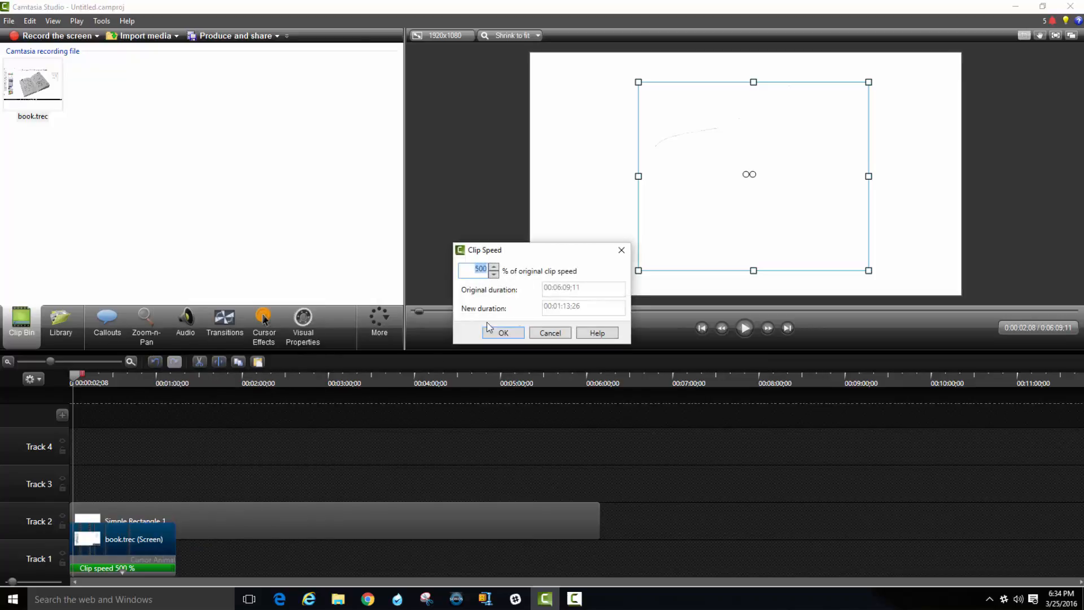
text(1500)
key(Return)
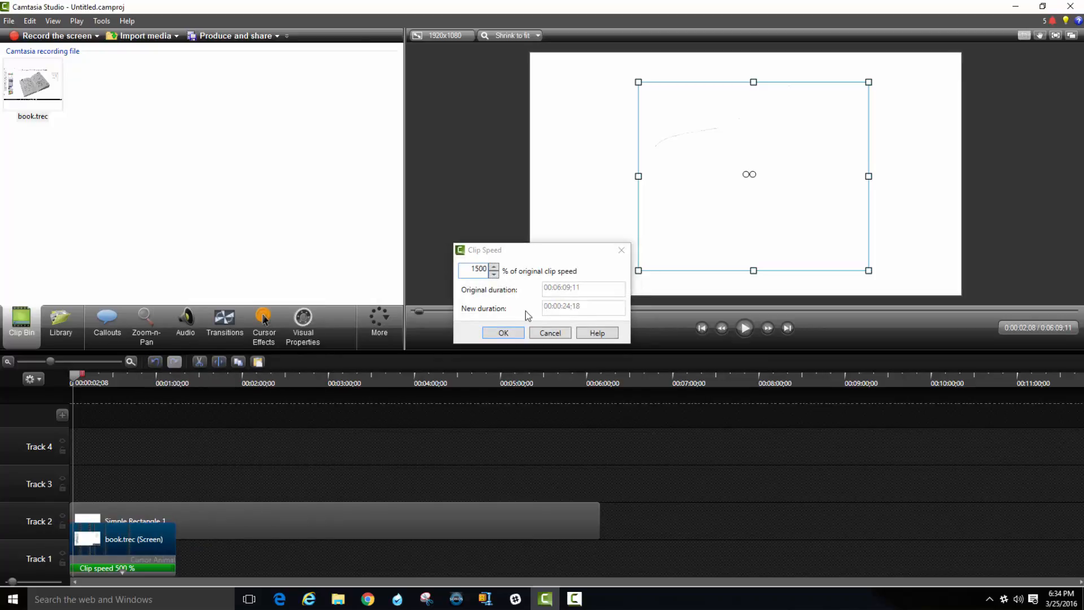
Return the playhead to the start of the timeline and set the book.trec clip speed to 2000%.
click(131, 362)
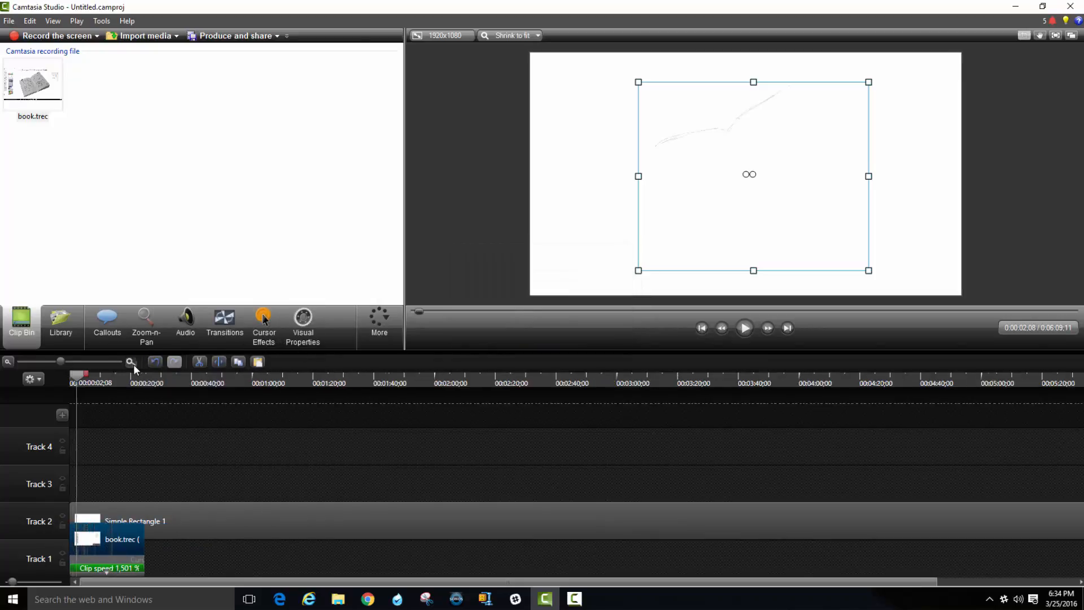
click(134, 364)
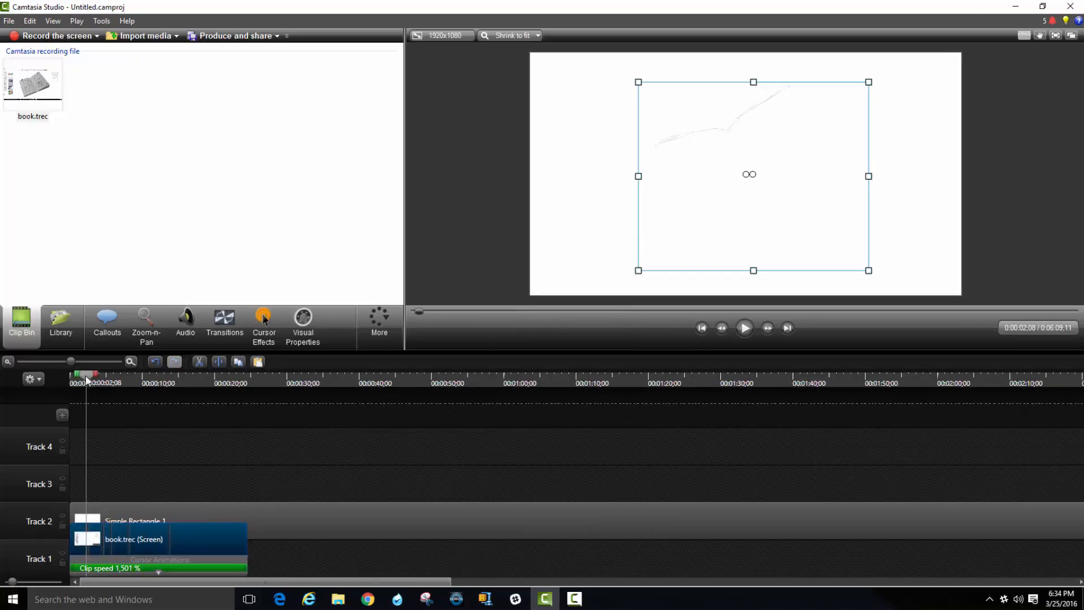
drag(87, 380, 58, 371)
right_click(199, 540)
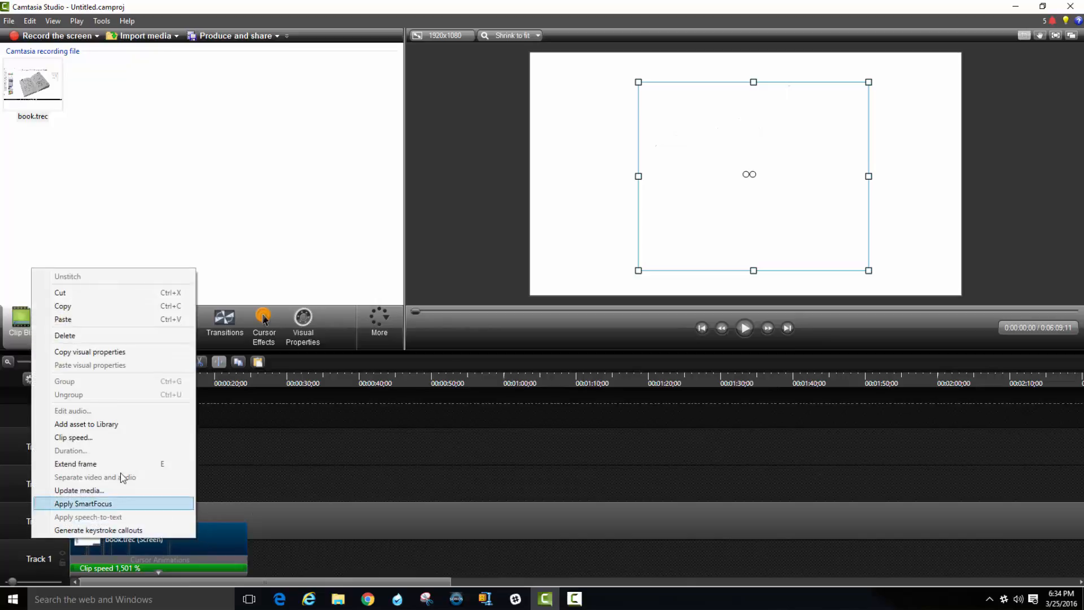
click(127, 435)
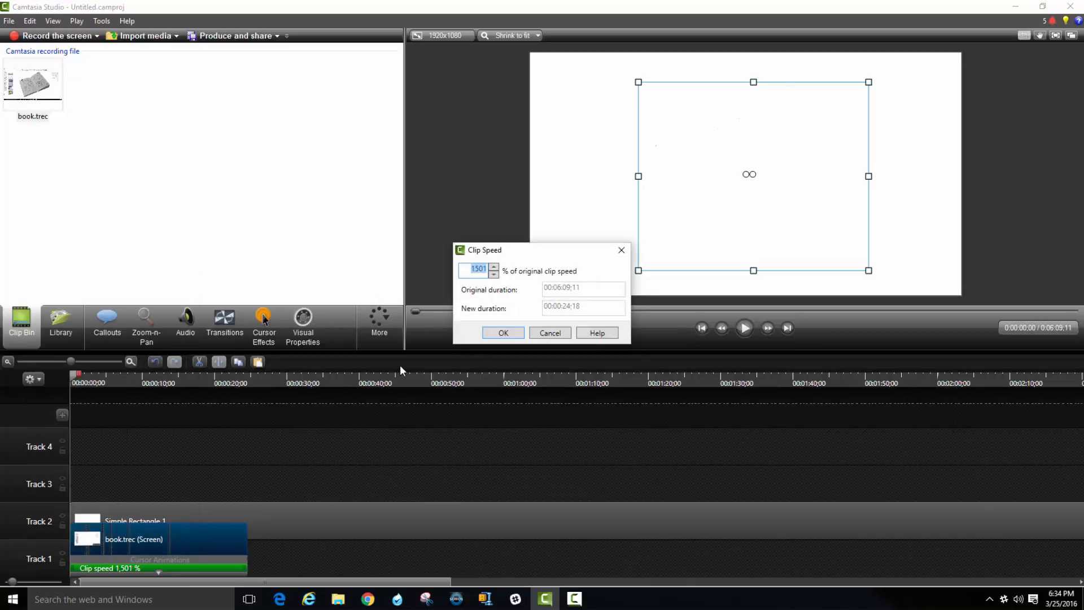
text(2000)
key(Return)
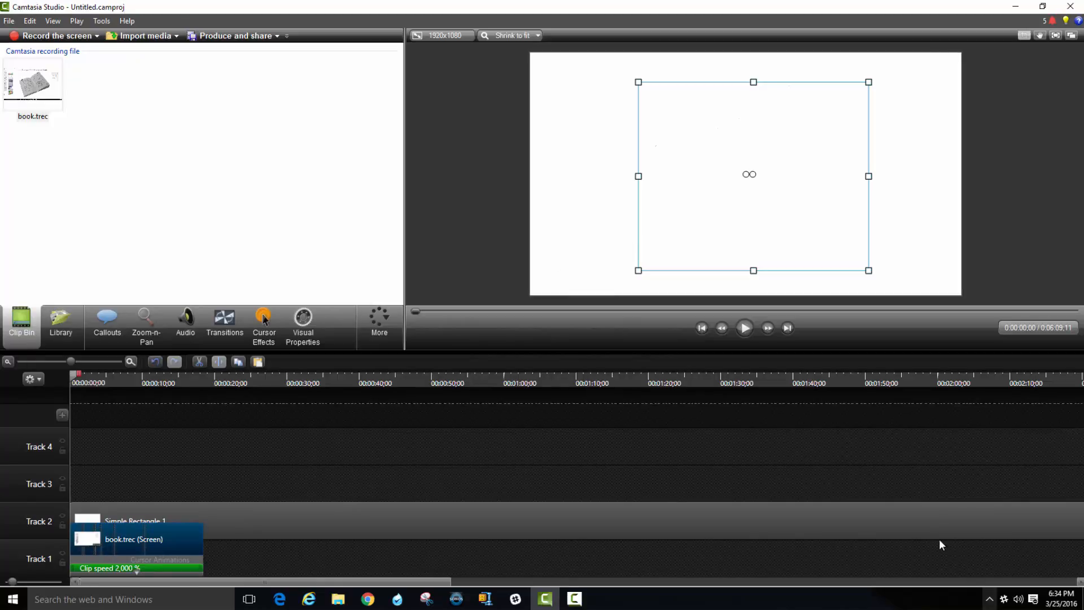
Shorten the Simple Rectangle 1 callout on Track 2 to end together with the sped-up book.trec clip.
drag(450, 582, 345, 528)
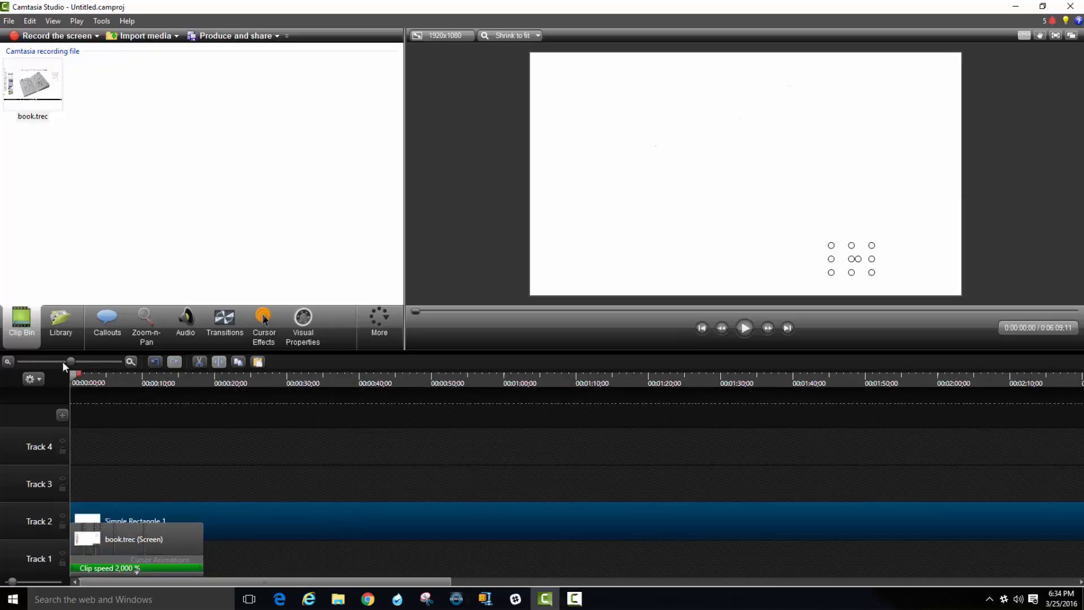
drag(63, 363, 13, 363)
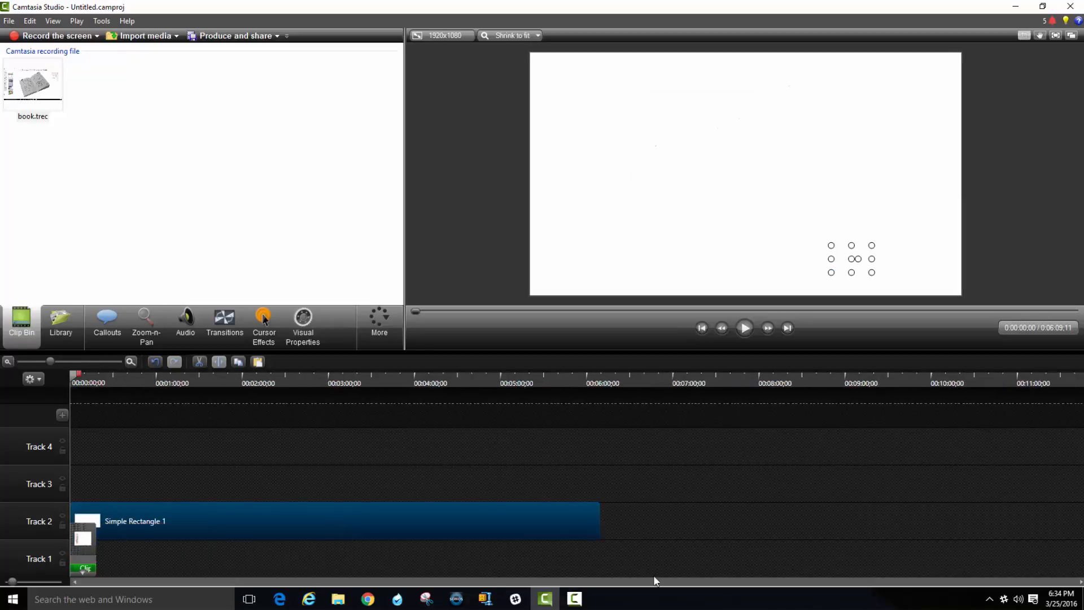
drag(598, 526, 96, 490)
click(138, 493)
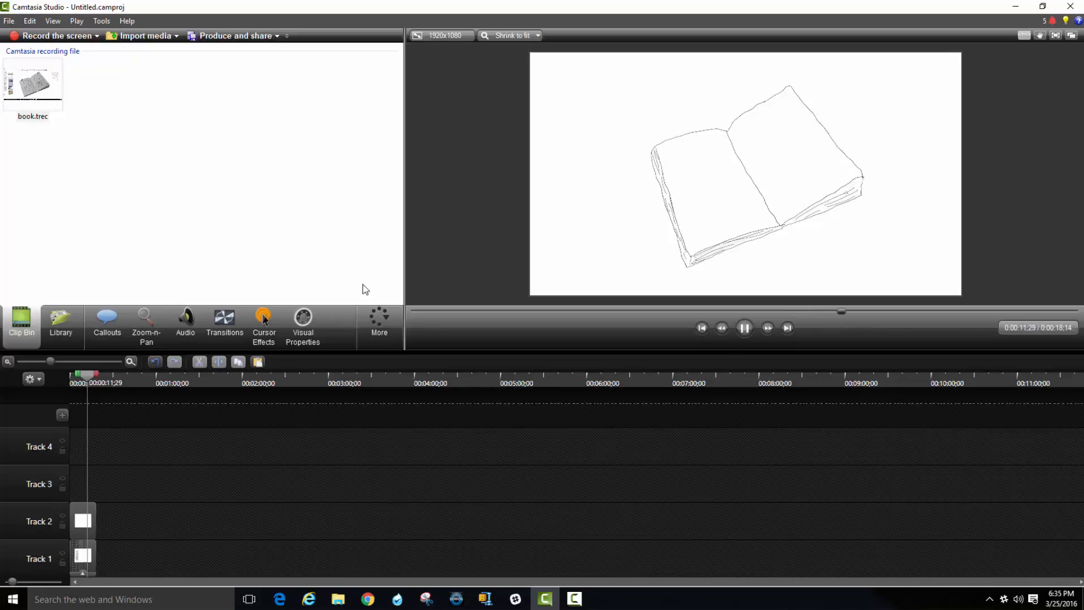
Move the playhead to the end of the clips and save that video frame as the PNG file FINAL in the book folder.
click(130, 362)
click(130, 361)
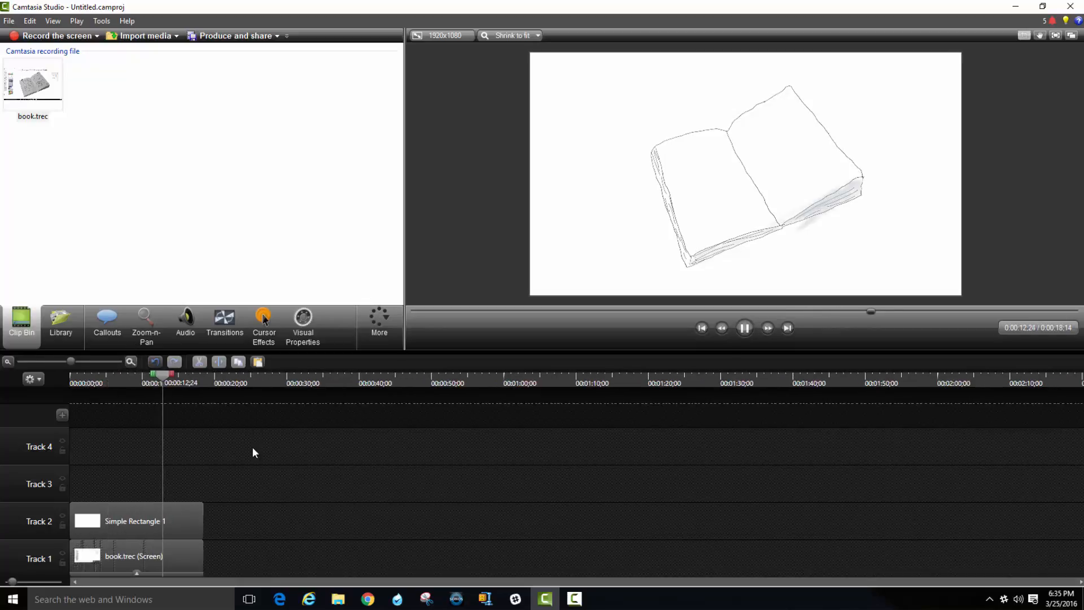
click(204, 382)
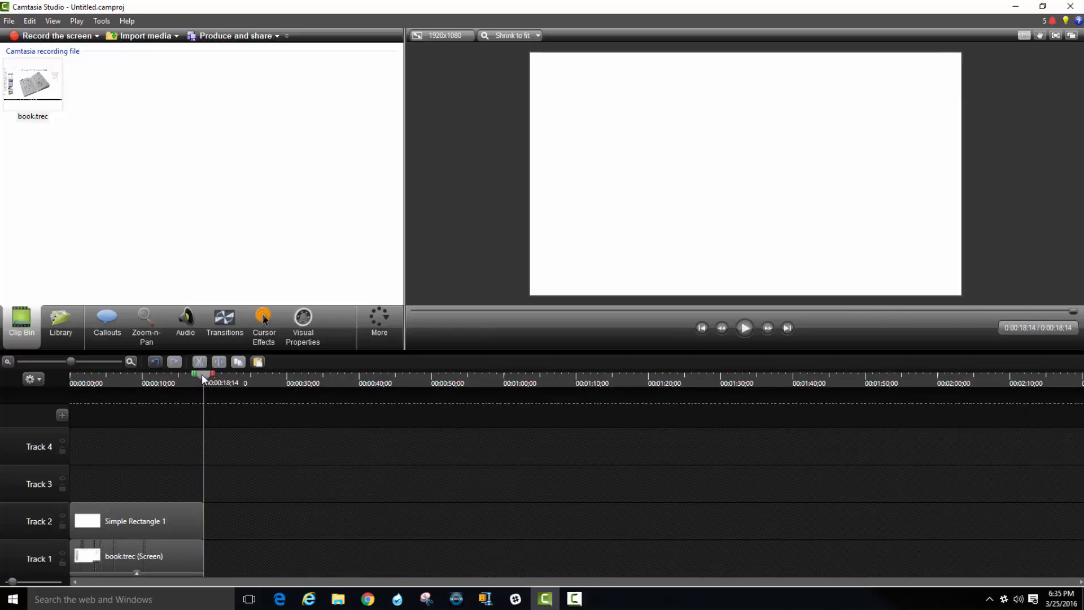
key(ctrl+f)
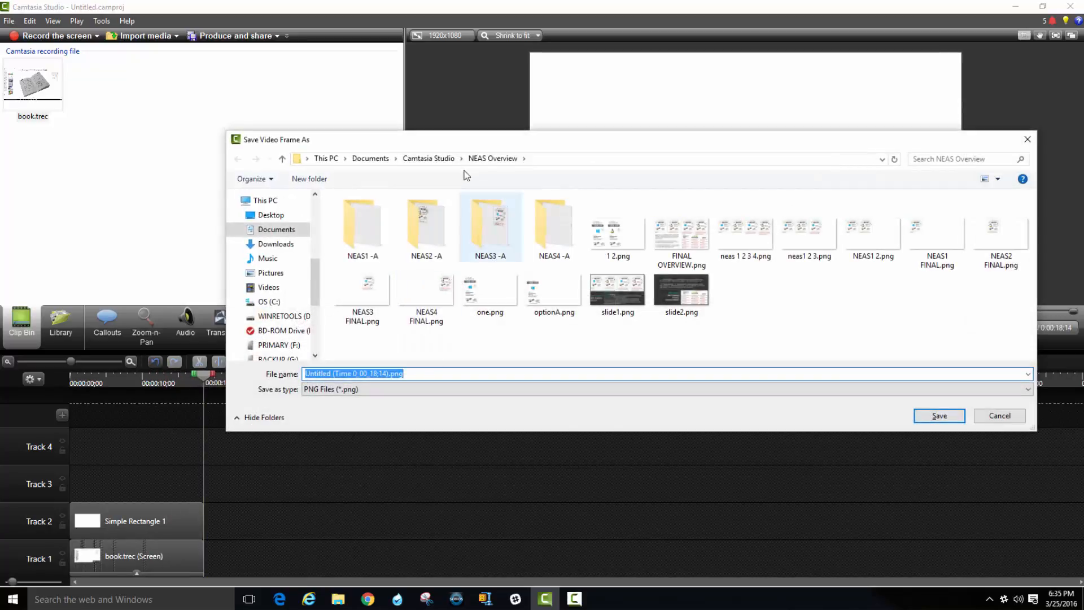
click(435, 159)
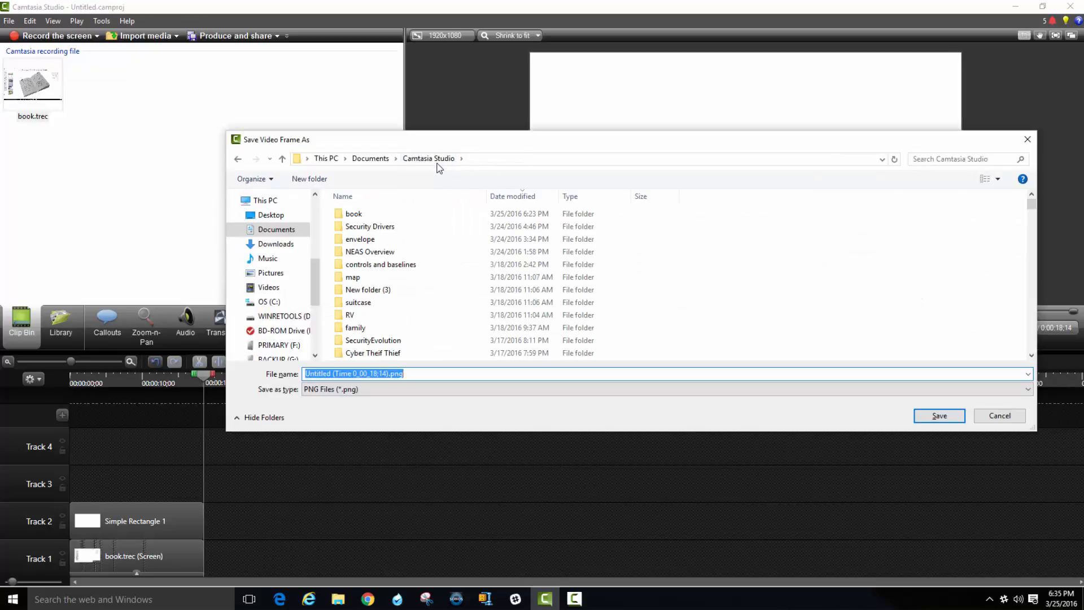
double_click(353, 213)
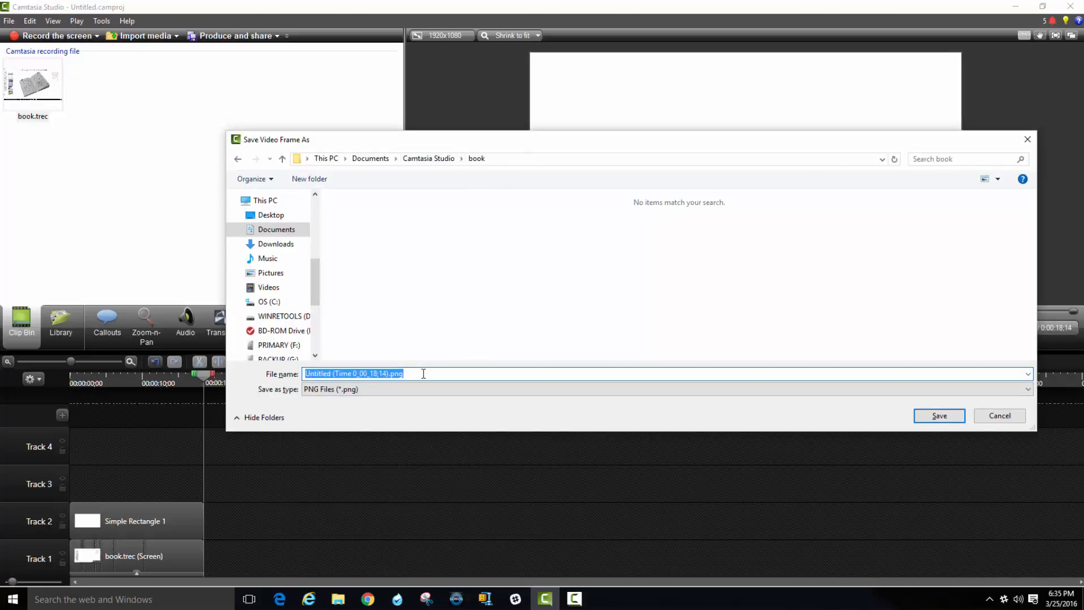
text(FINAL)
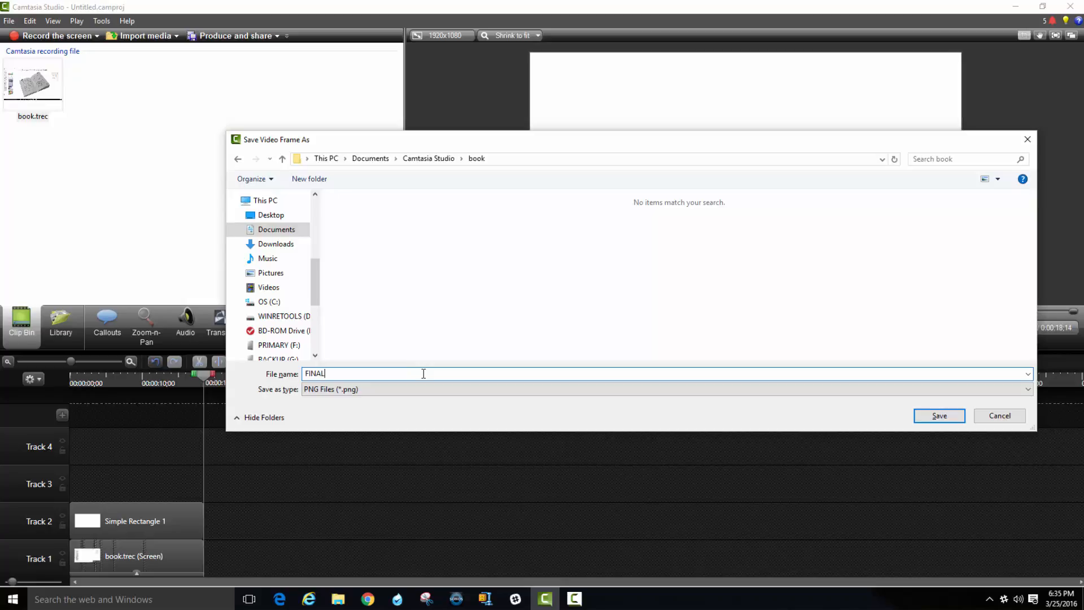
key(Return)
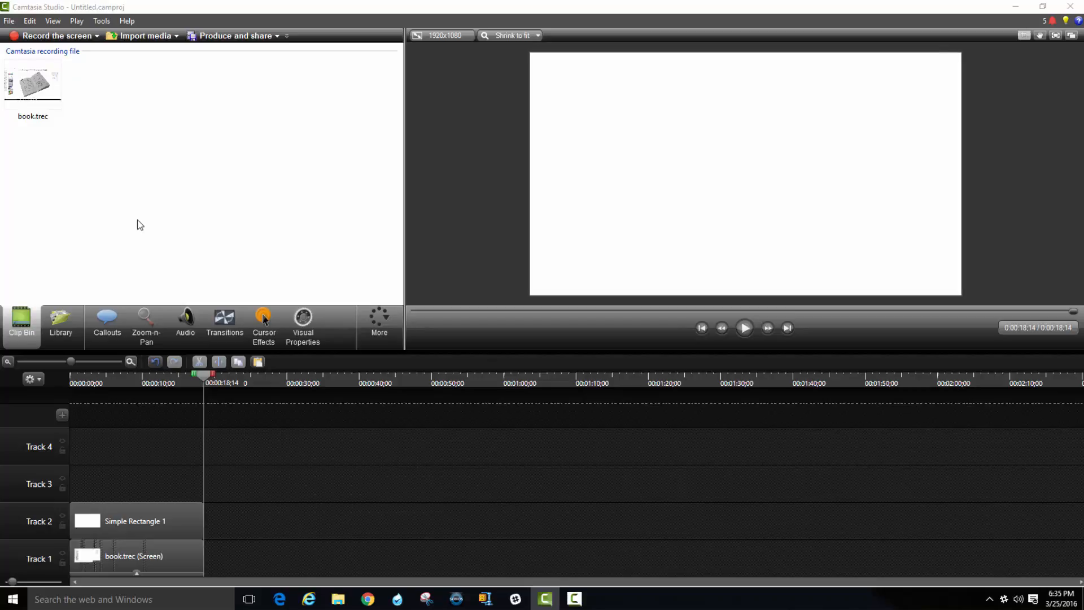
Save the project as book in the book folder under Camtasia Studio.
key(ctrl+s)
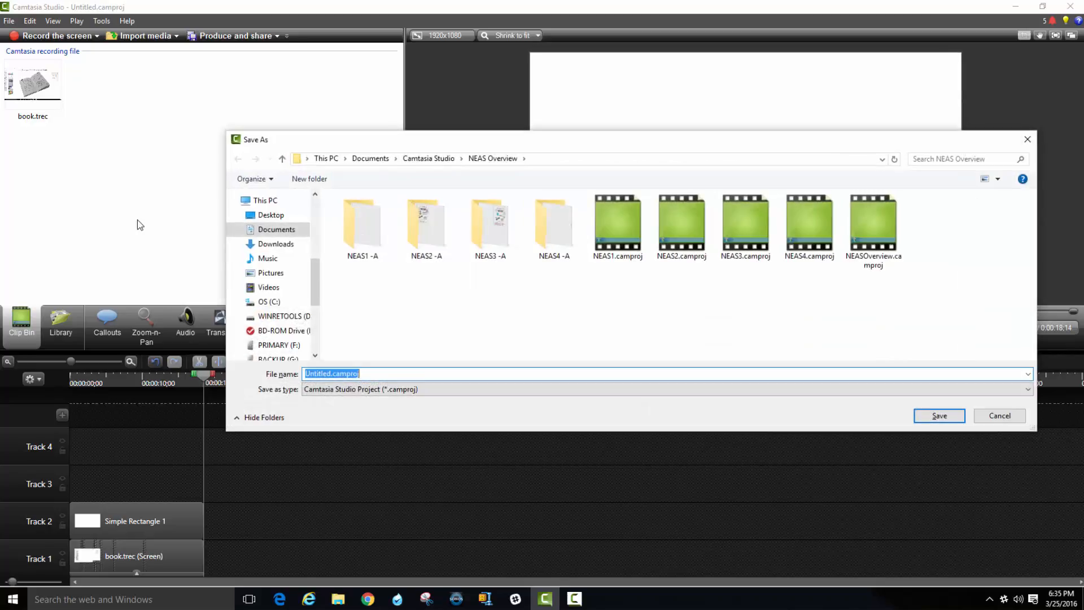
key(Escape)
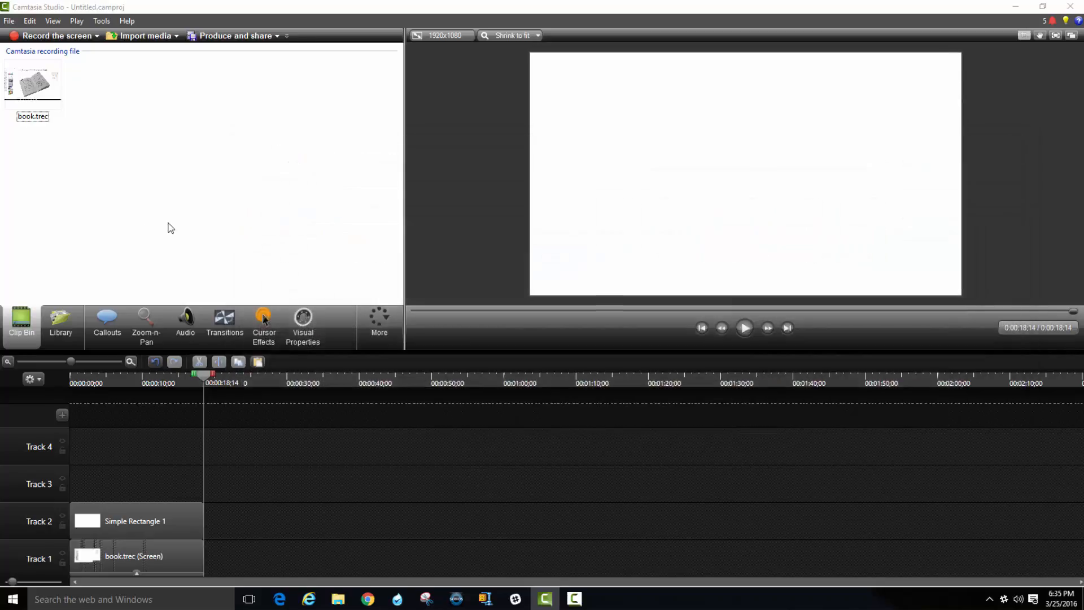
click(11, 22)
click(46, 93)
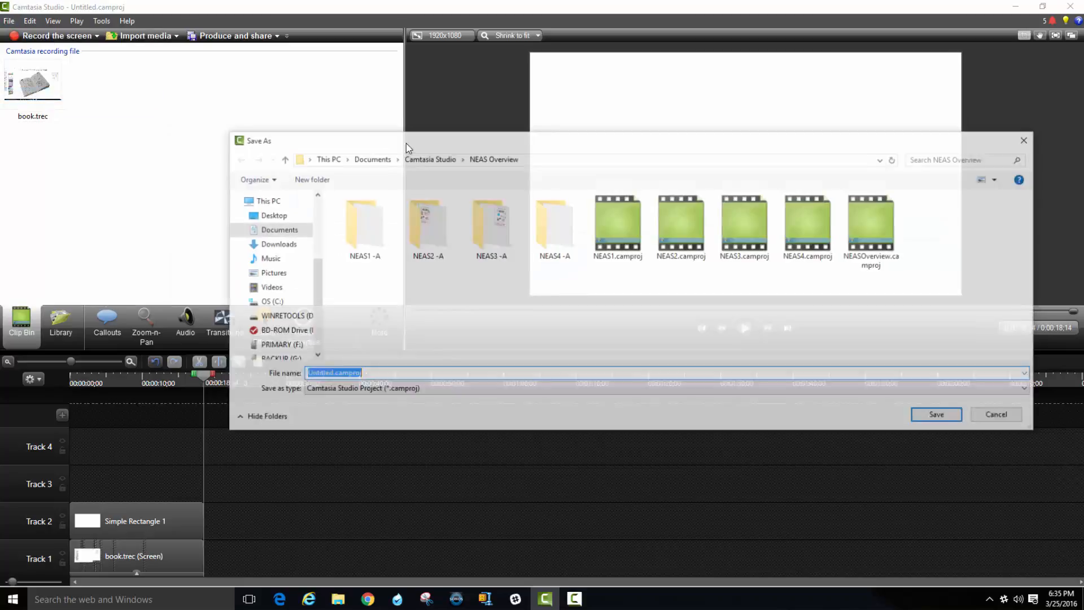
click(418, 158)
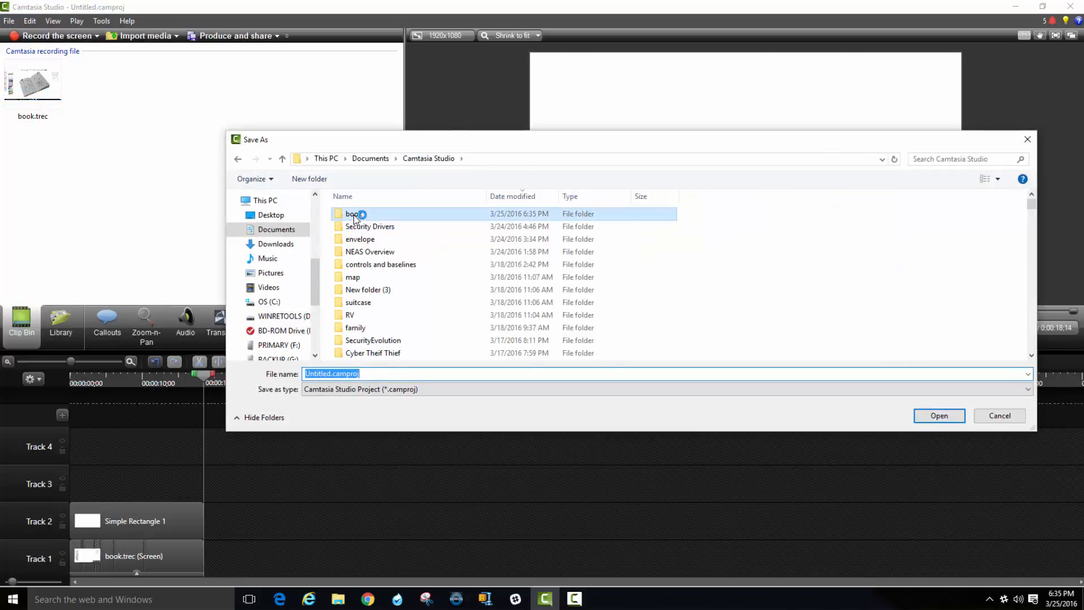
double_click(360, 213)
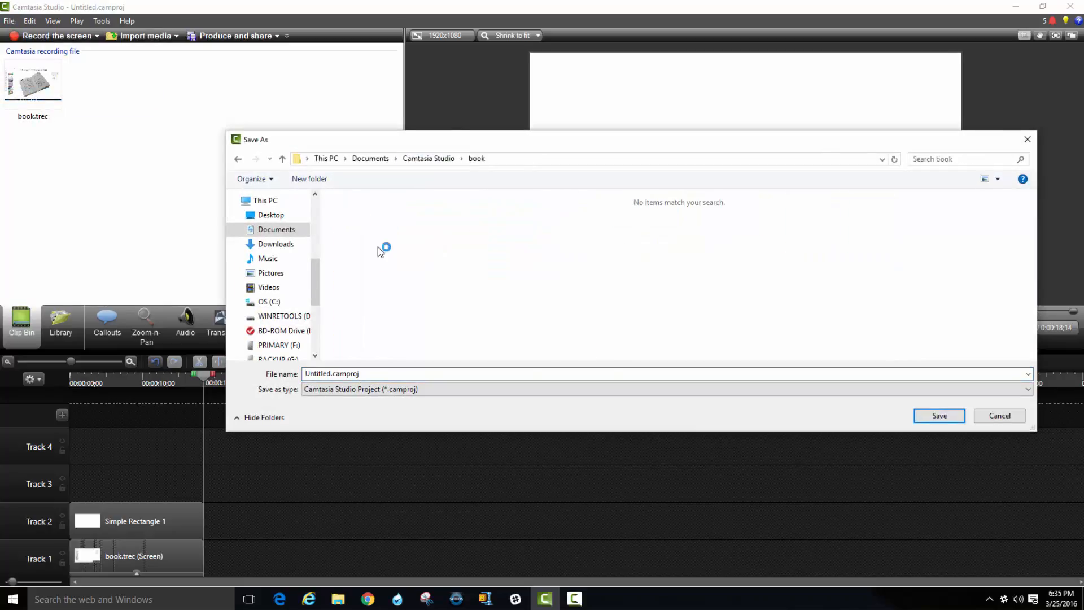
double_click(417, 374)
text(book)
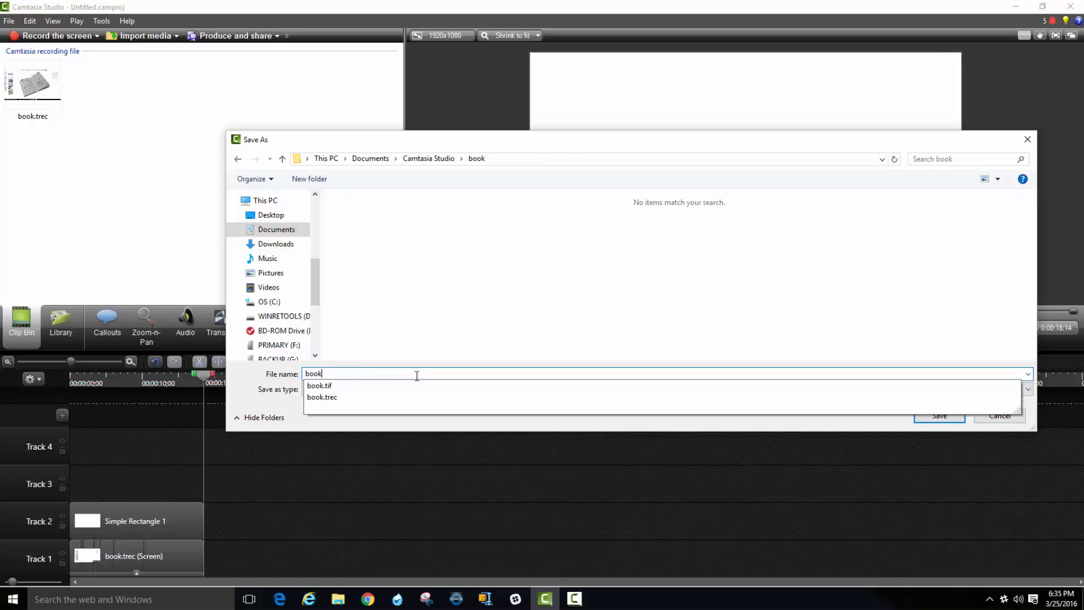
key(Return)
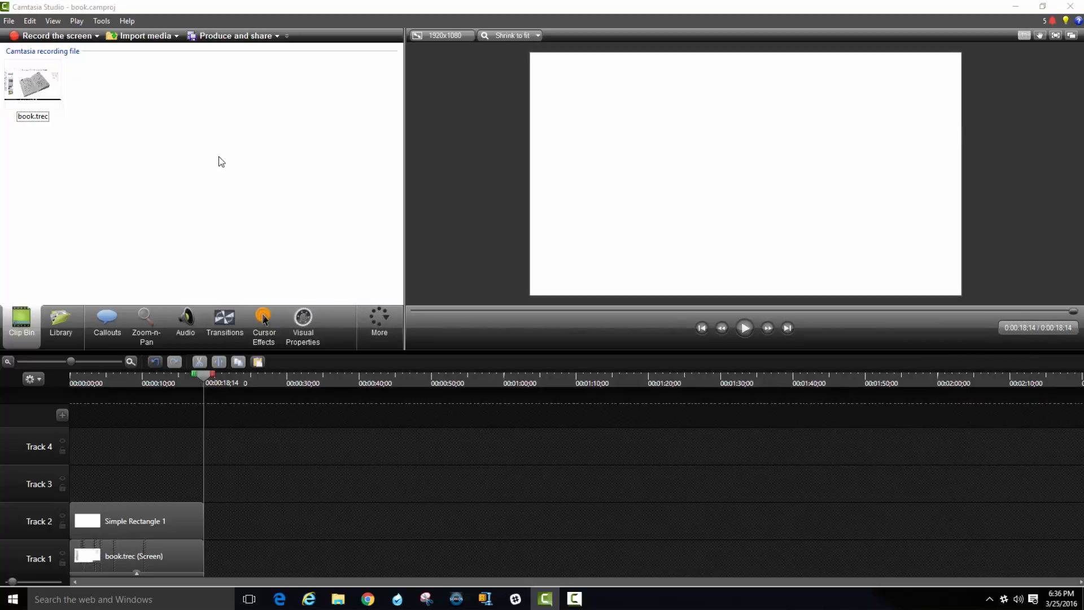
Check the FINAL.png frame in the book folder and move the playhead back one frame to 0:00:18;13.
key(ctrl+f)
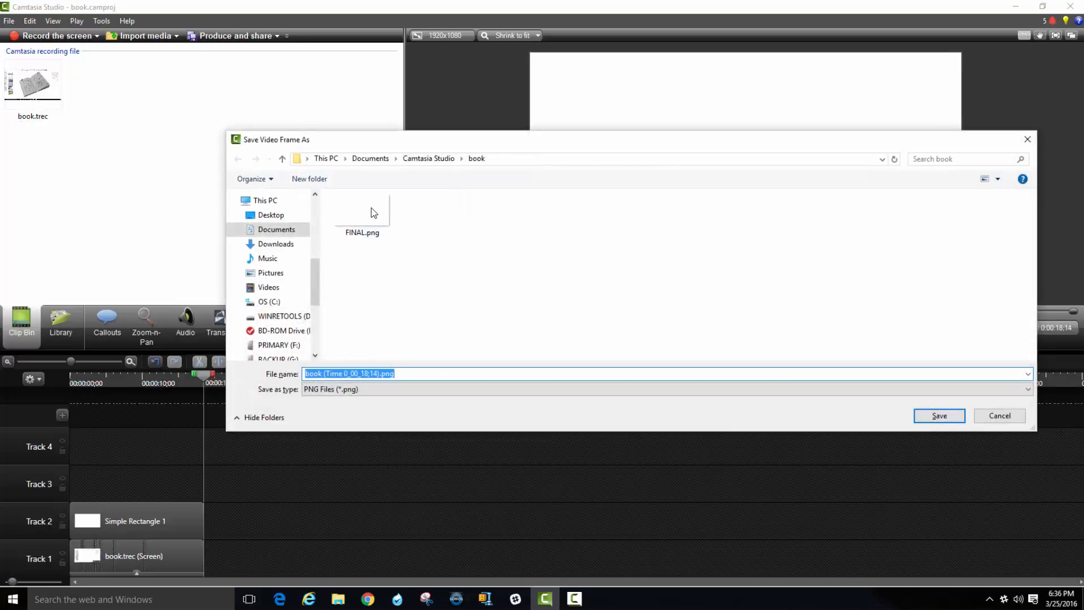
click(1010, 418)
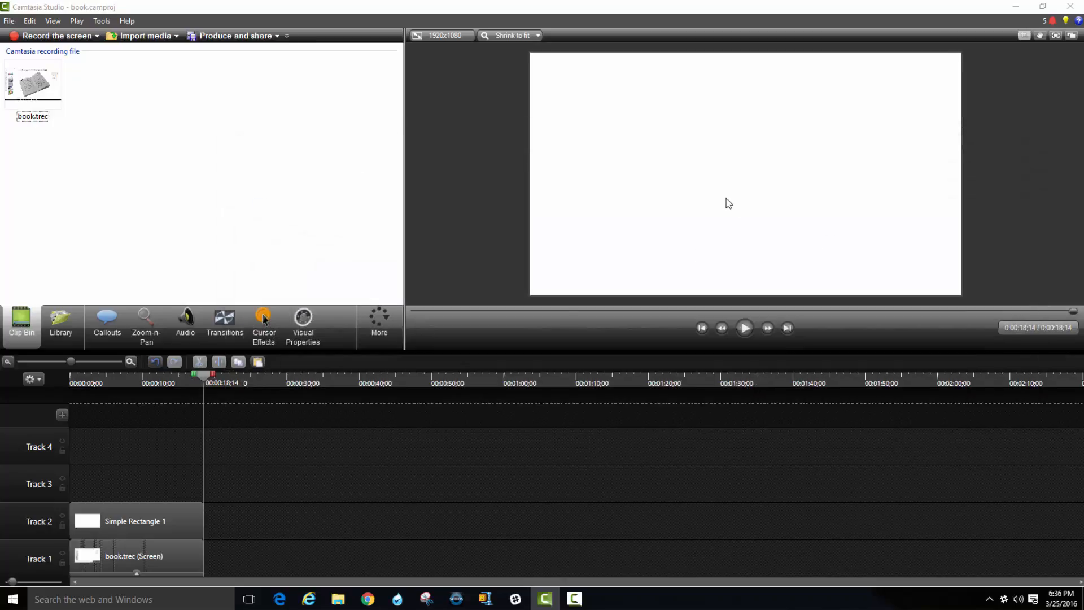
click(204, 376)
key(Left)
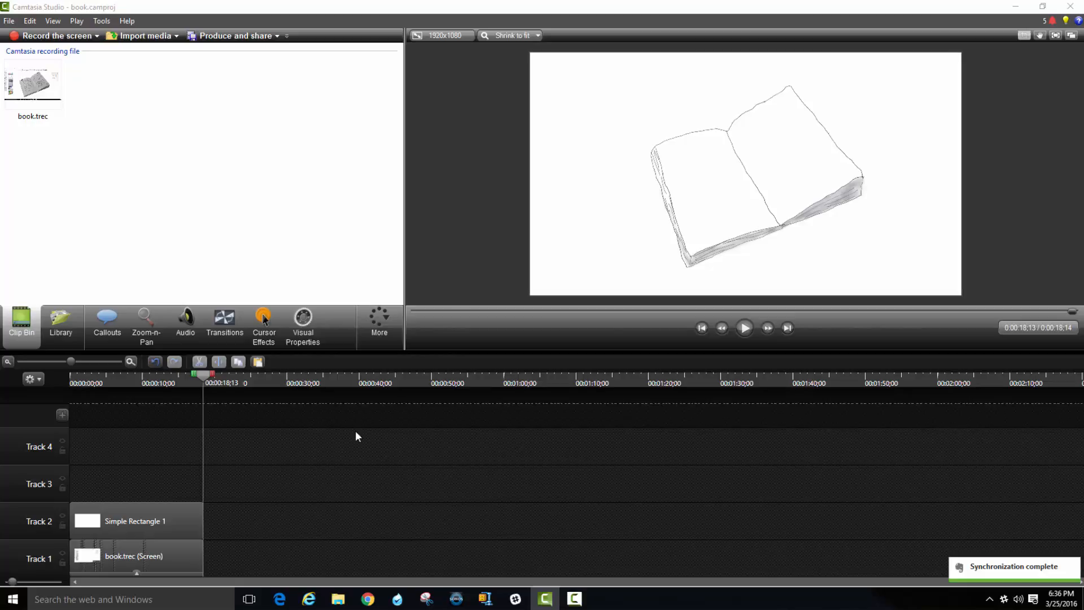
Save the video frame at 0:00:18;13 as the PNG file FINAL2 in the book folder.
key(ctrl+f)
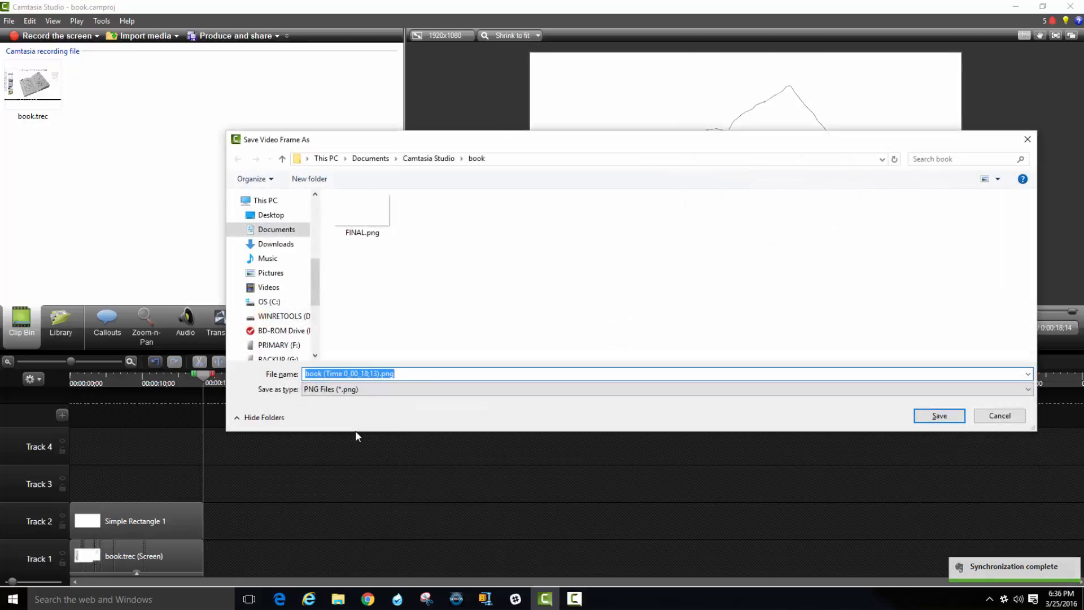
text(FINAL)
key(Return)
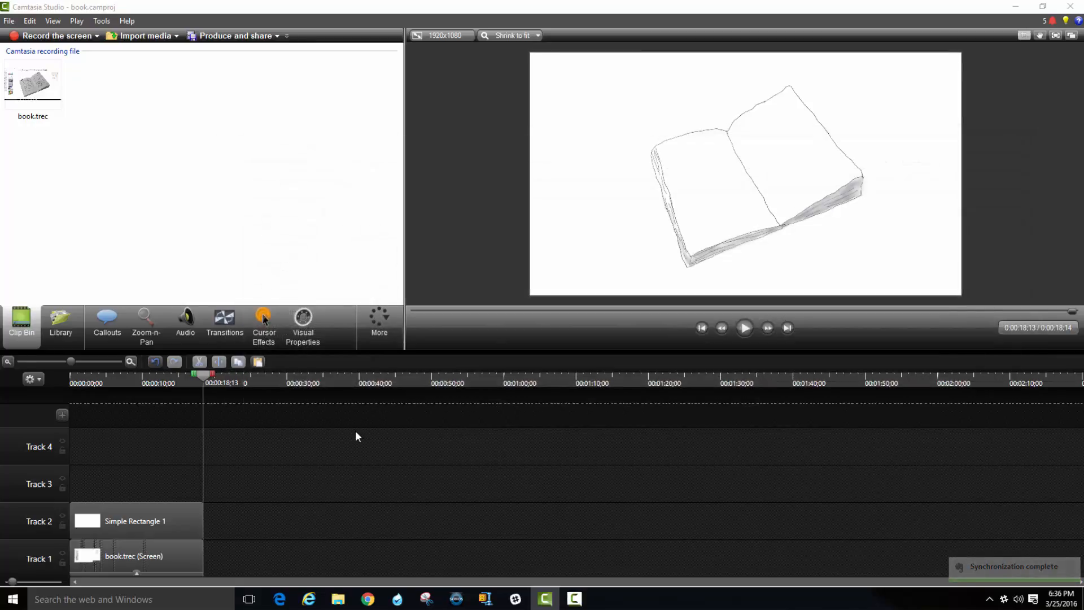
Import FINAL2.png from the book folder and place it on Track 1 directly after the book.trec clip.
double_click(226, 249)
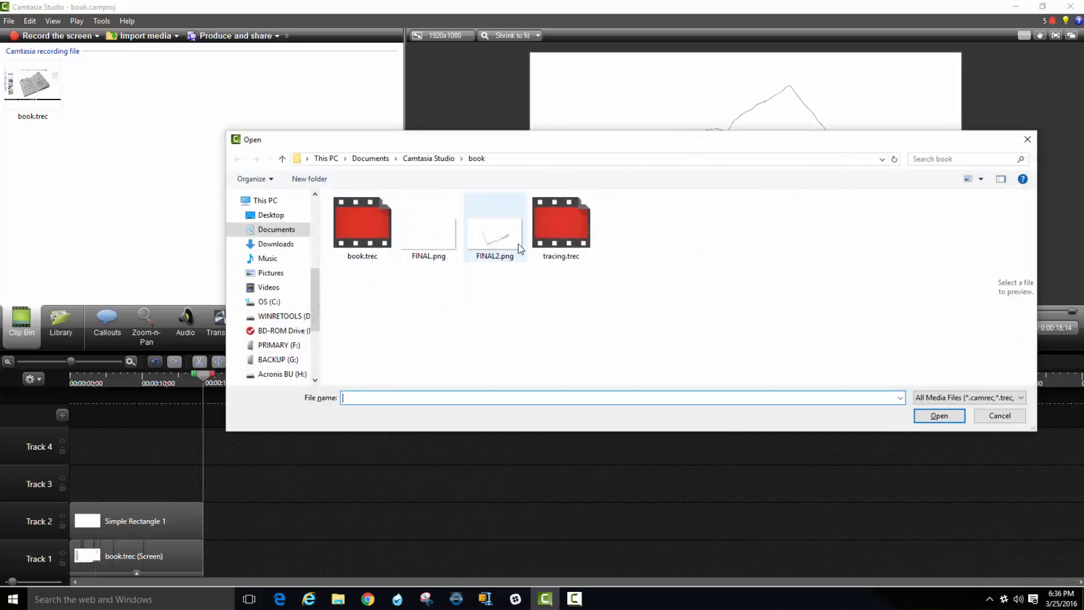
double_click(520, 249)
drag(37, 175, 223, 556)
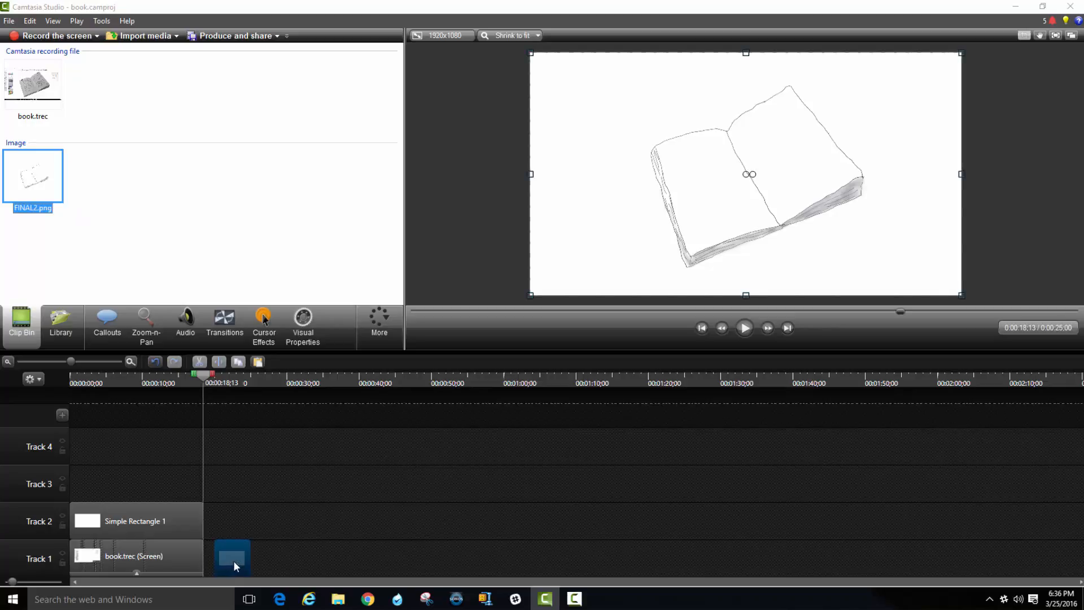
click(271, 522)
Play the timeline from 0:00:15;23 to check how the drawing clip passes into the FINAL2.png still.
drag(201, 380, 183, 375)
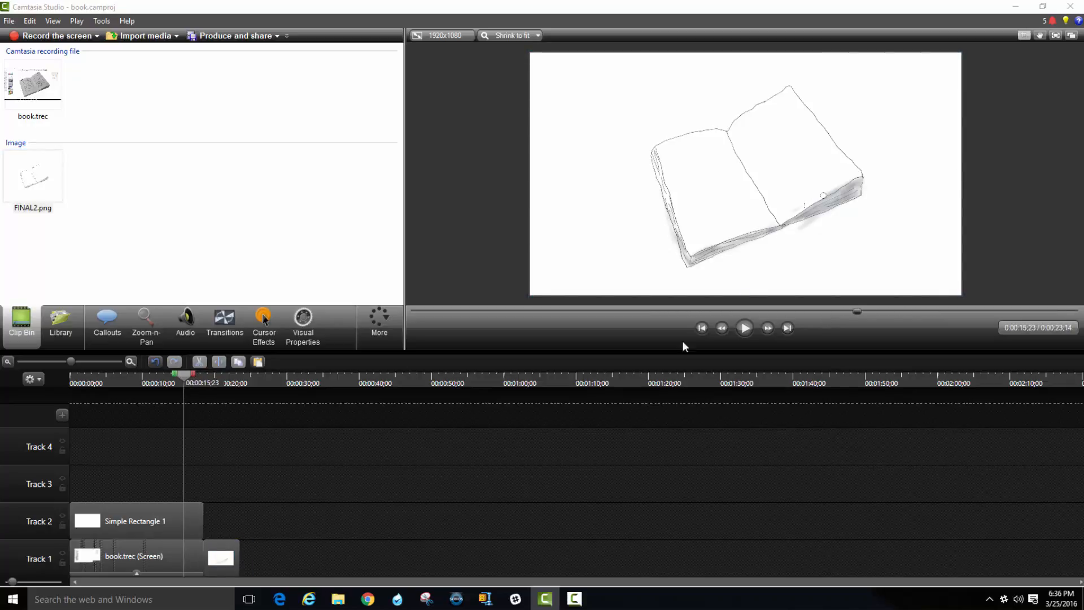
click(745, 328)
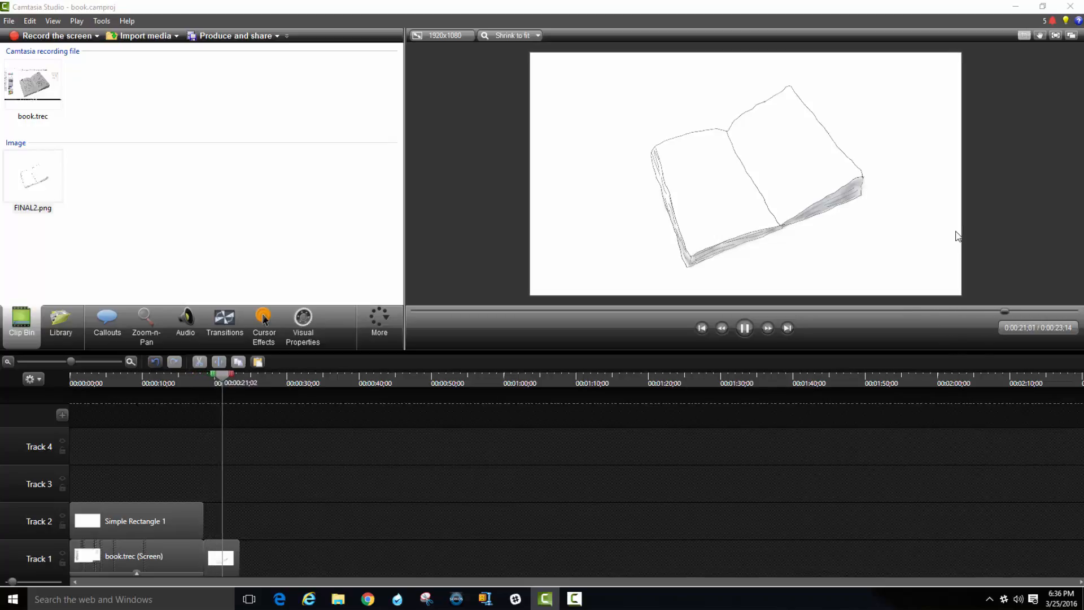
click(745, 327)
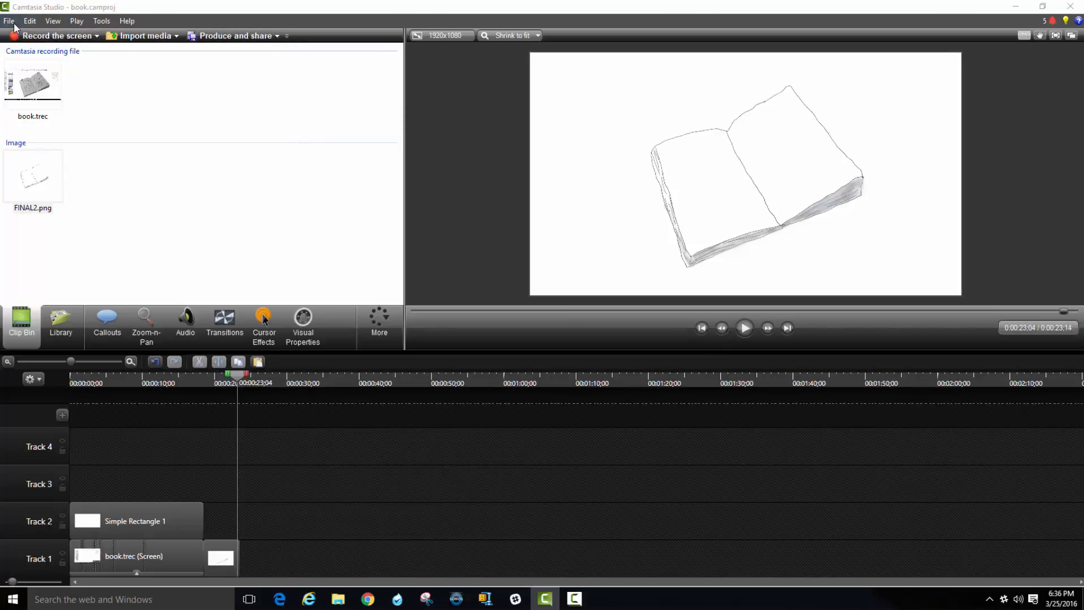
Start producing the video with the MP4 only (up to 1080p) preset and continue to the file name and folder settings.
click(277, 36)
click(251, 51)
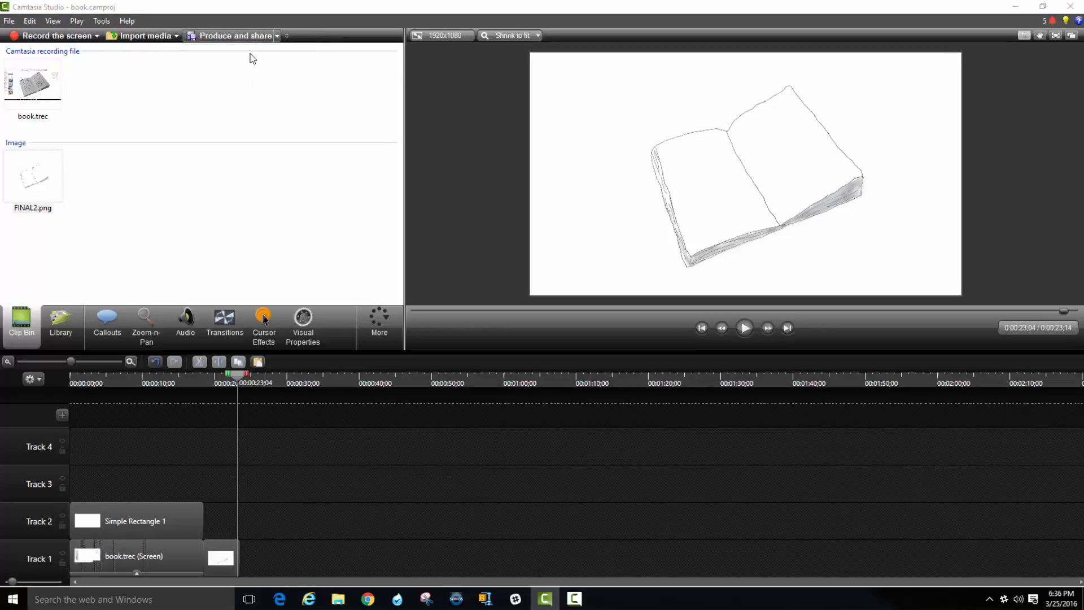
click(524, 197)
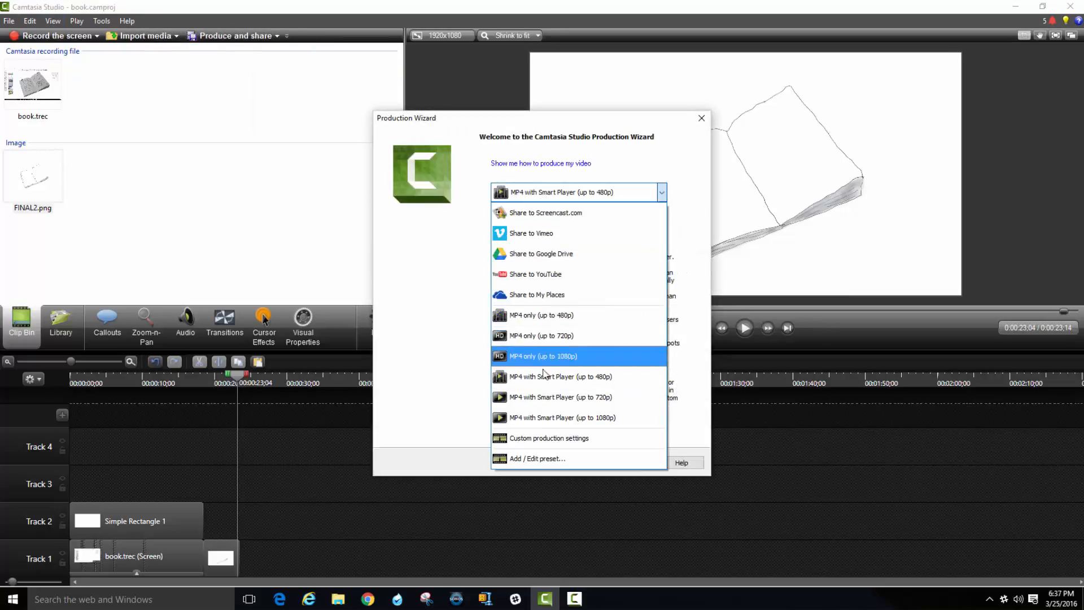
click(570, 356)
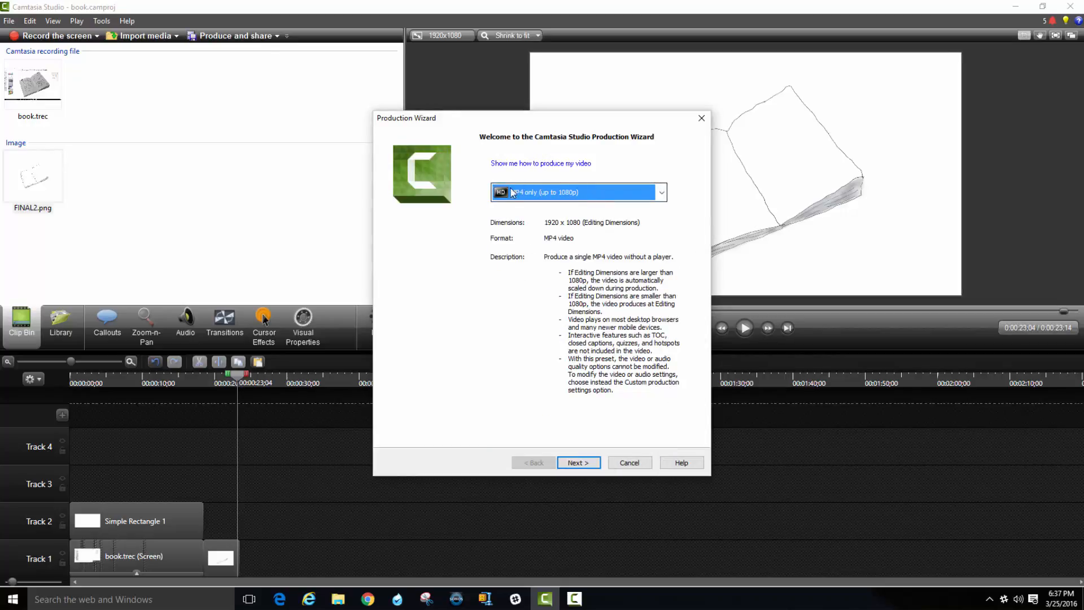
click(583, 462)
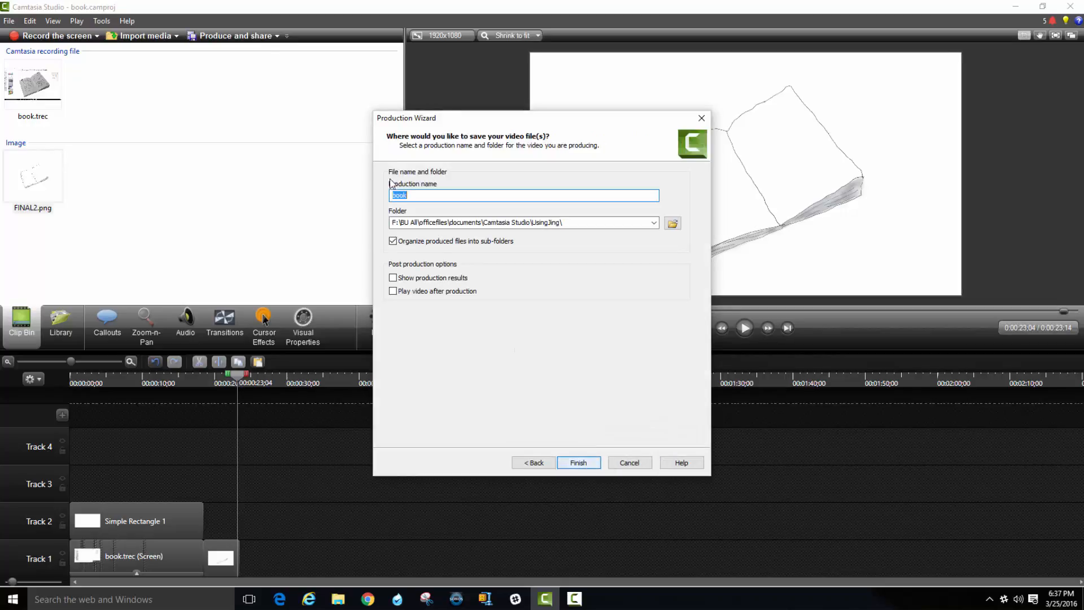
Name the production book -A, choose the book folder under Camtasia Studio as its destination and render the video.
click(442, 193)
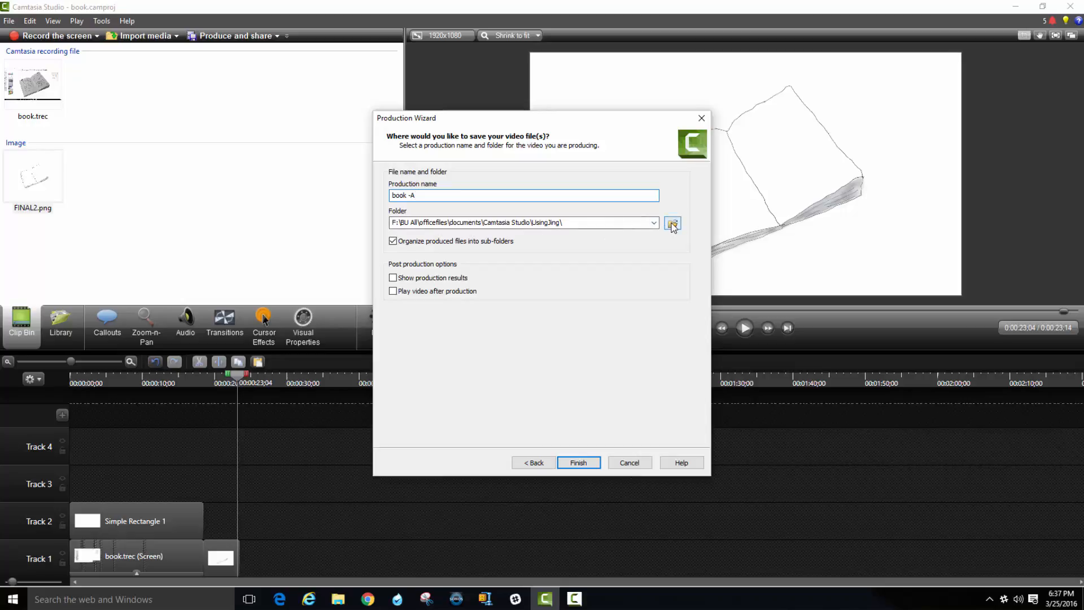
click(672, 225)
scroll(343, 279, up, 5)
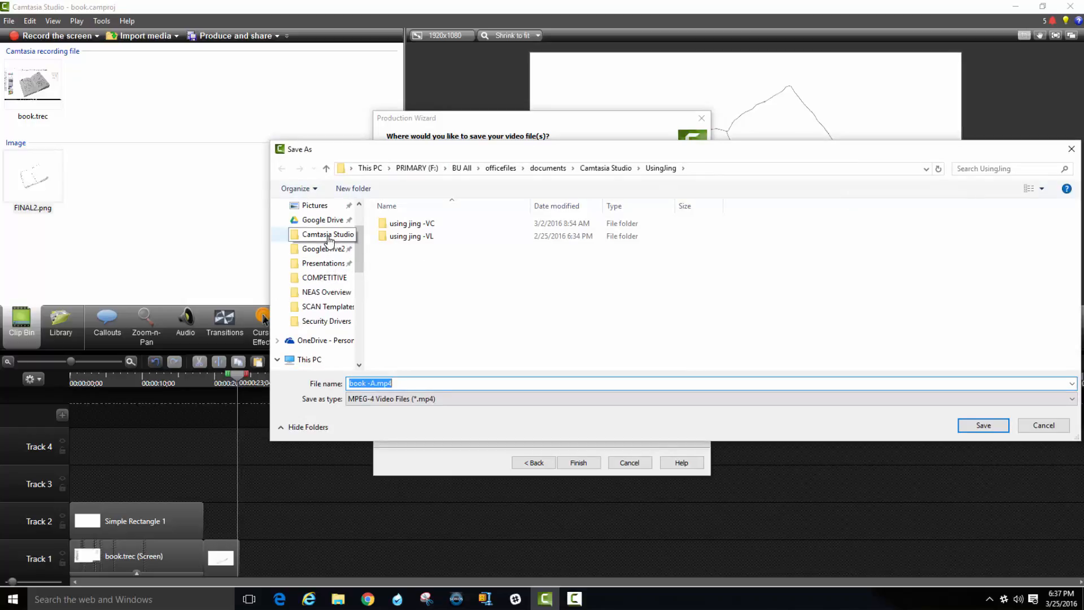
click(329, 235)
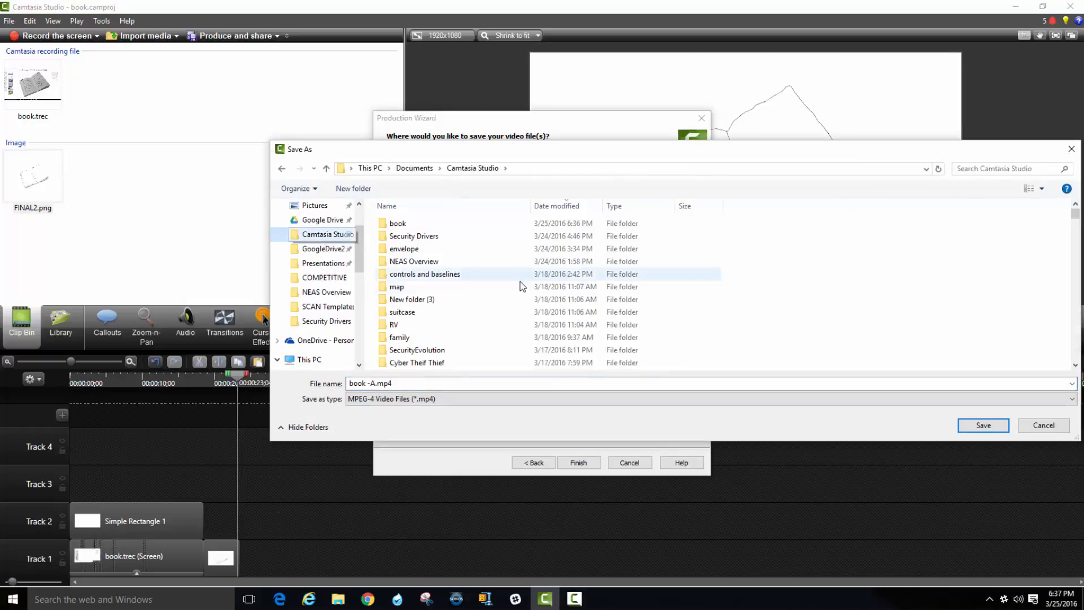
double_click(398, 223)
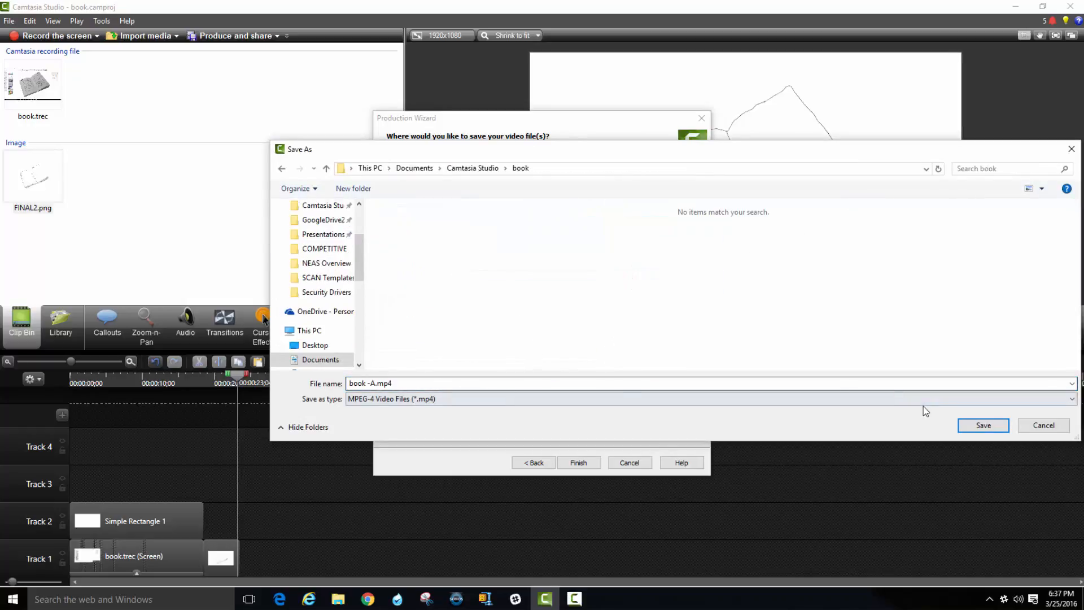
click(983, 425)
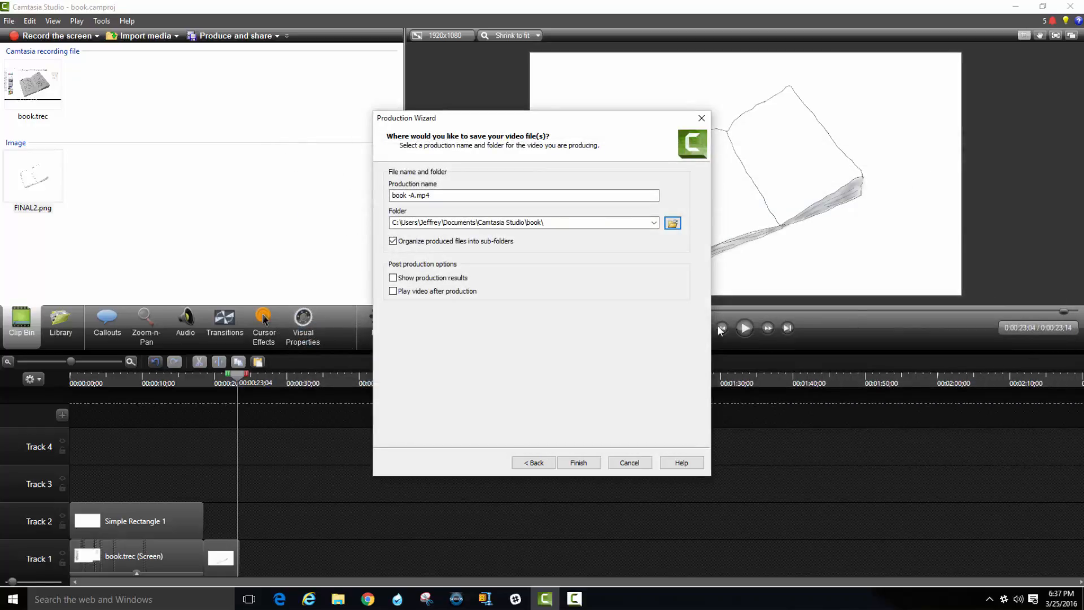
click(587, 465)
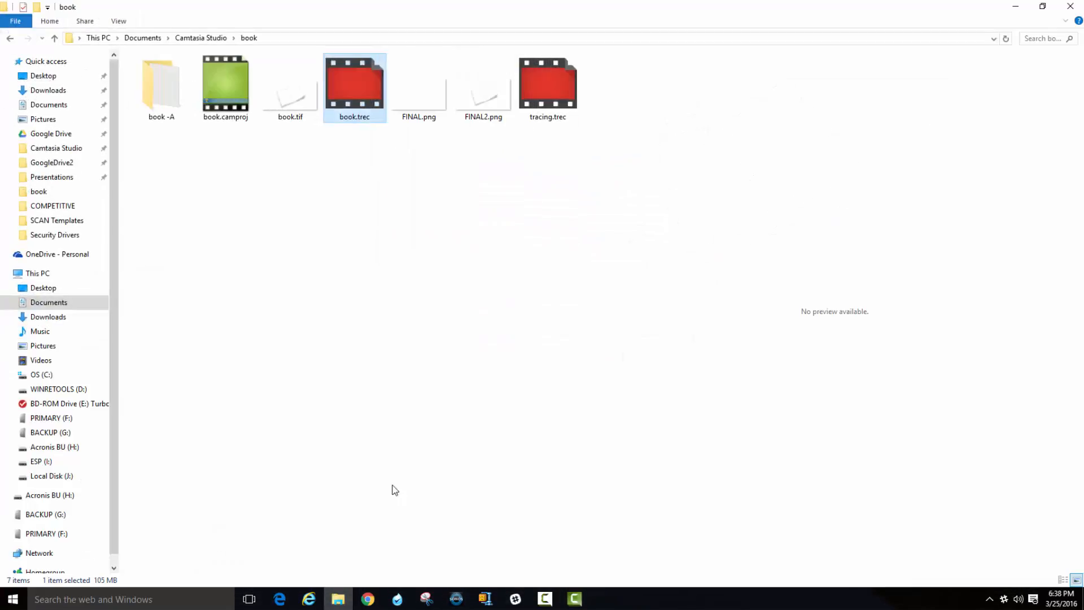
Open the book -A folder, play the produced book -A.mp4 to its end and close the player.
double_click(160, 87)
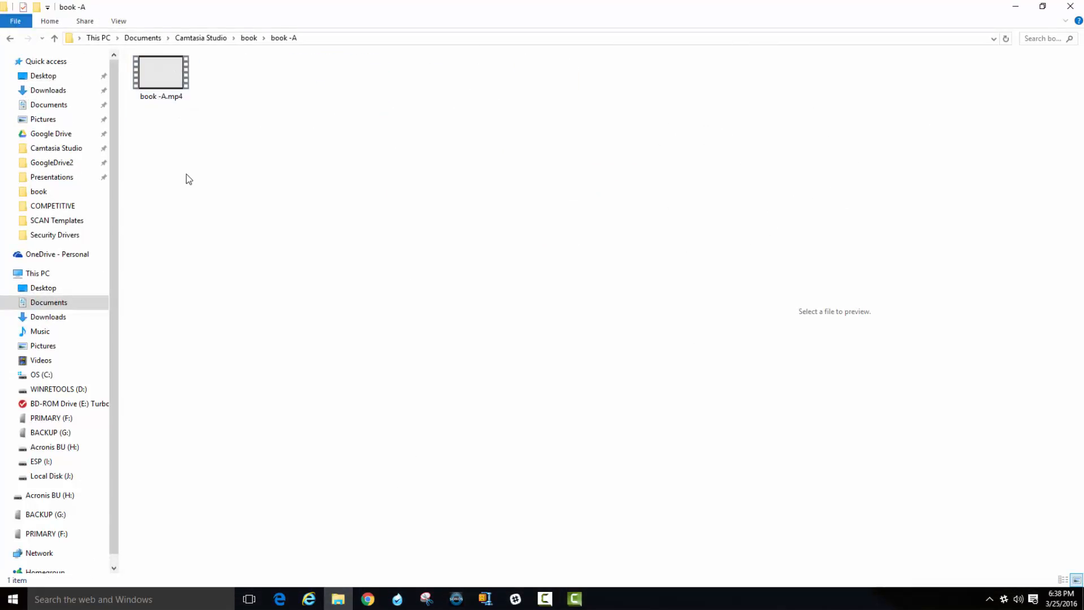
double_click(171, 84)
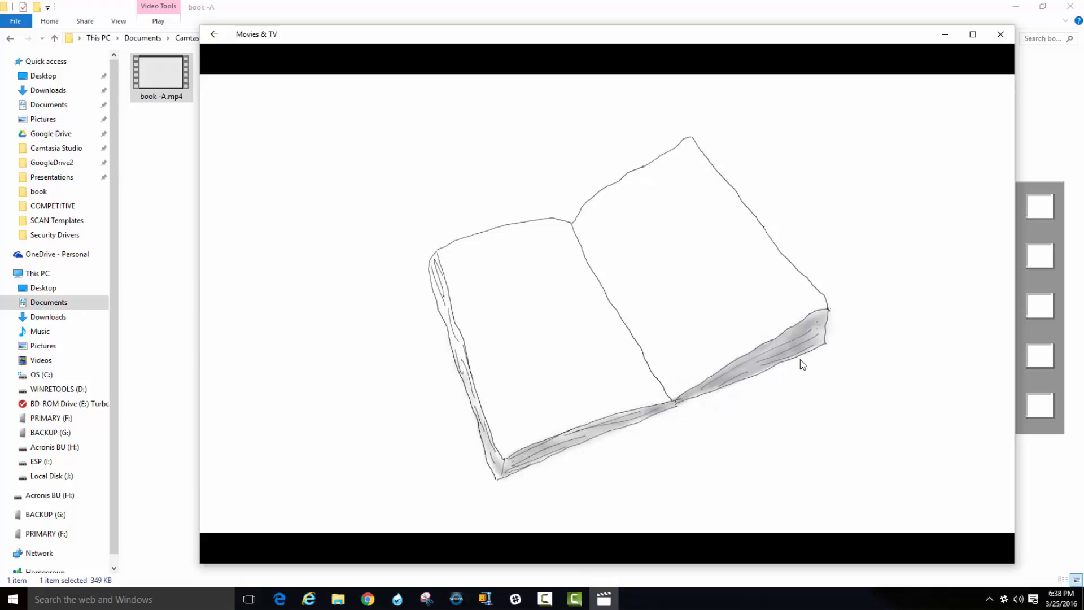
mouse_move(944, 273)
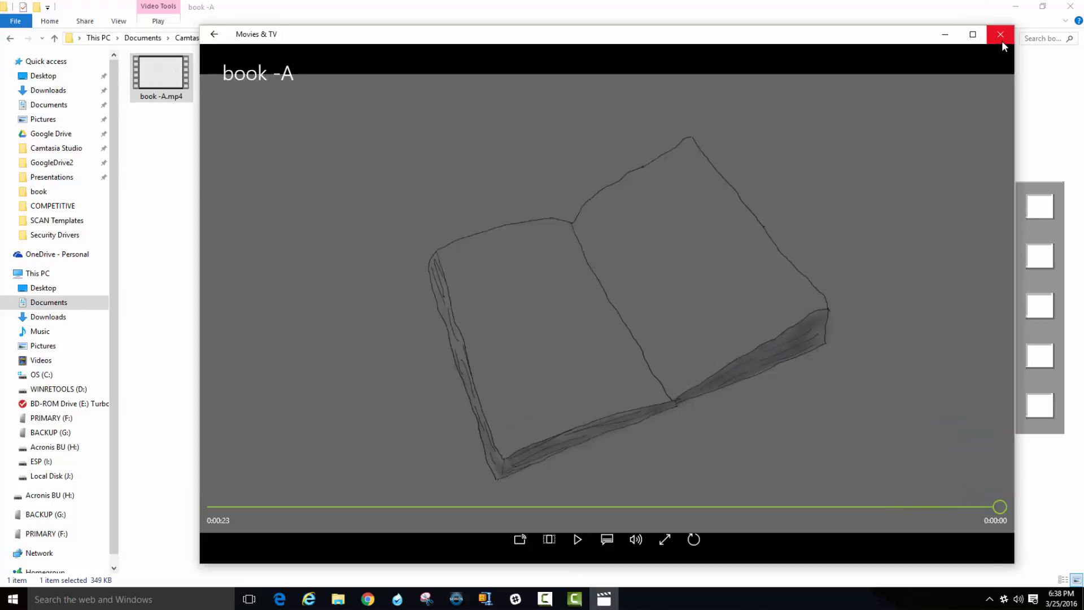
click(1001, 35)
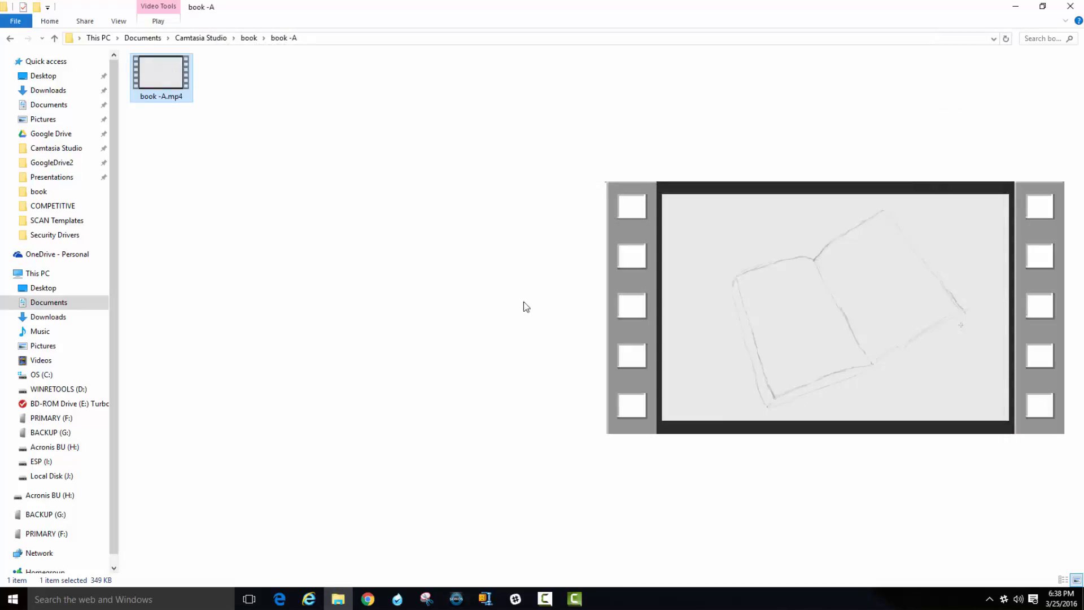
Return to Camtasia Studio and create a new empty project.
click(574, 598)
click(207, 191)
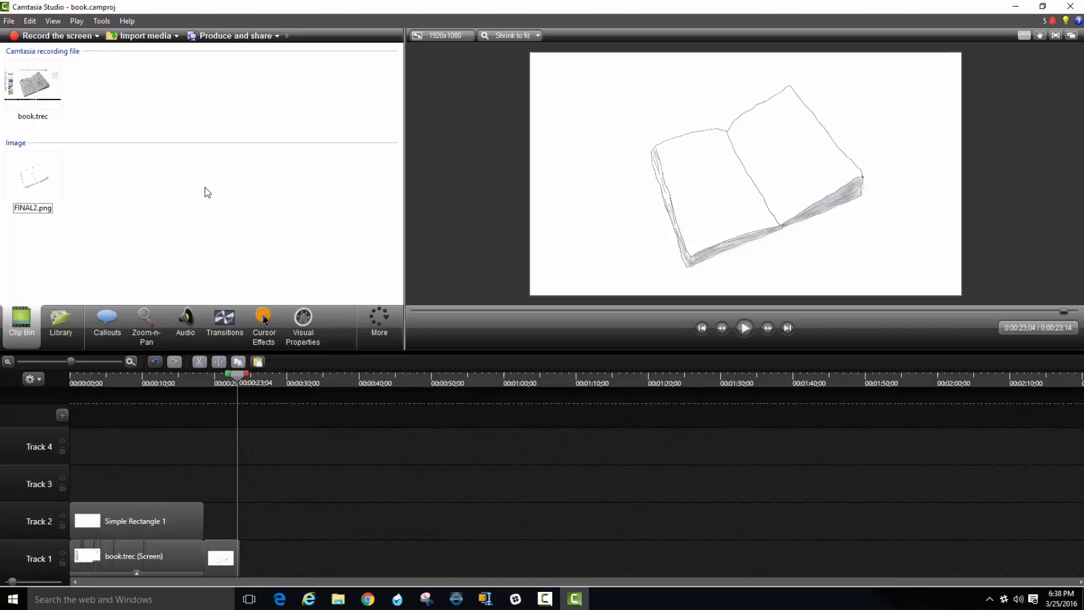
key(ctrl+n)
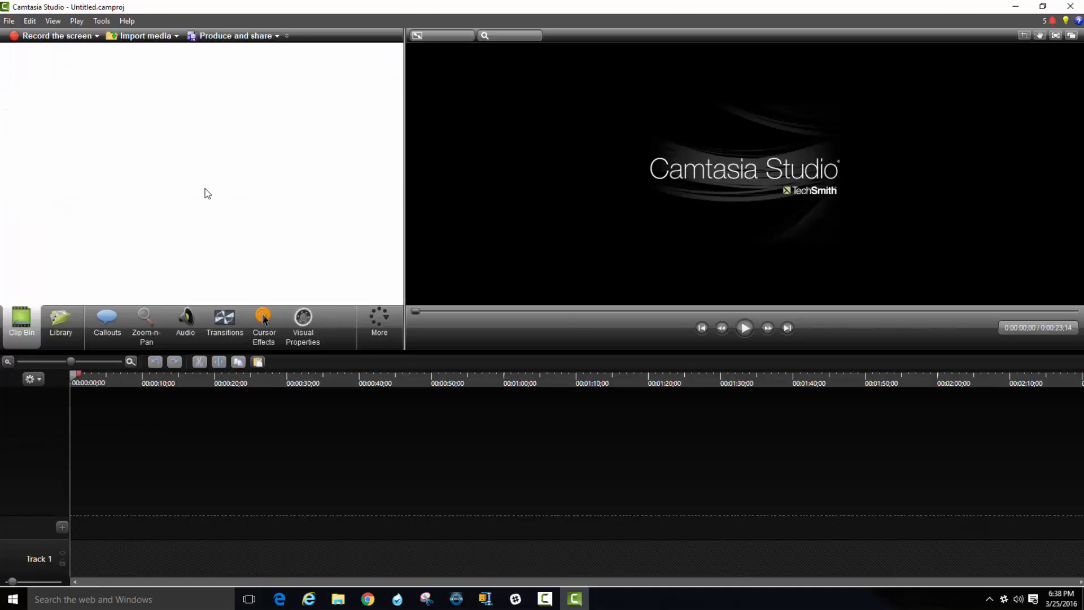
key(alt+Tab)
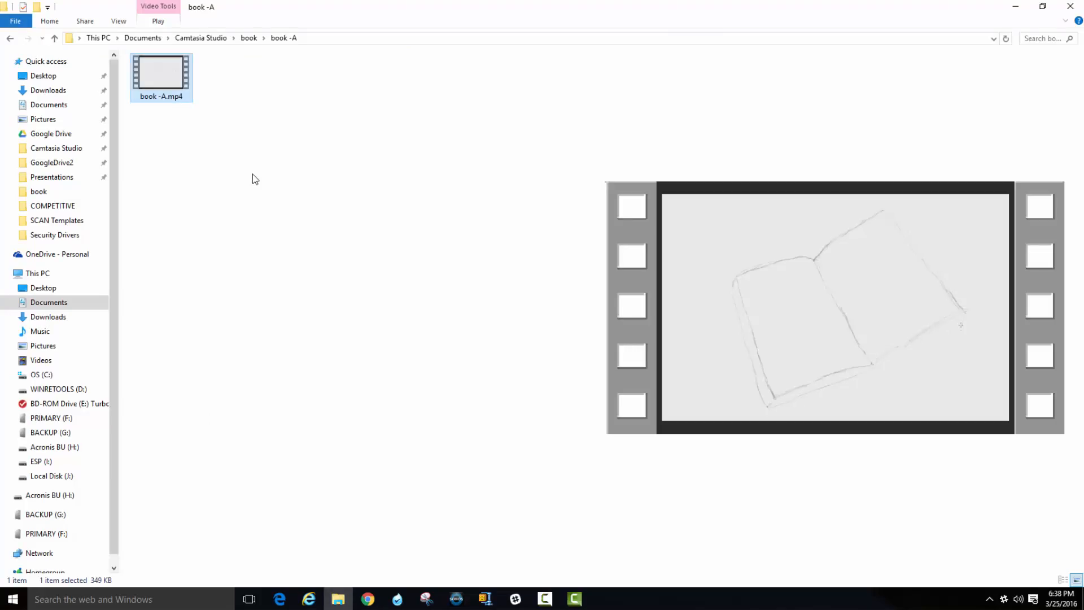
key(alt+Tab)
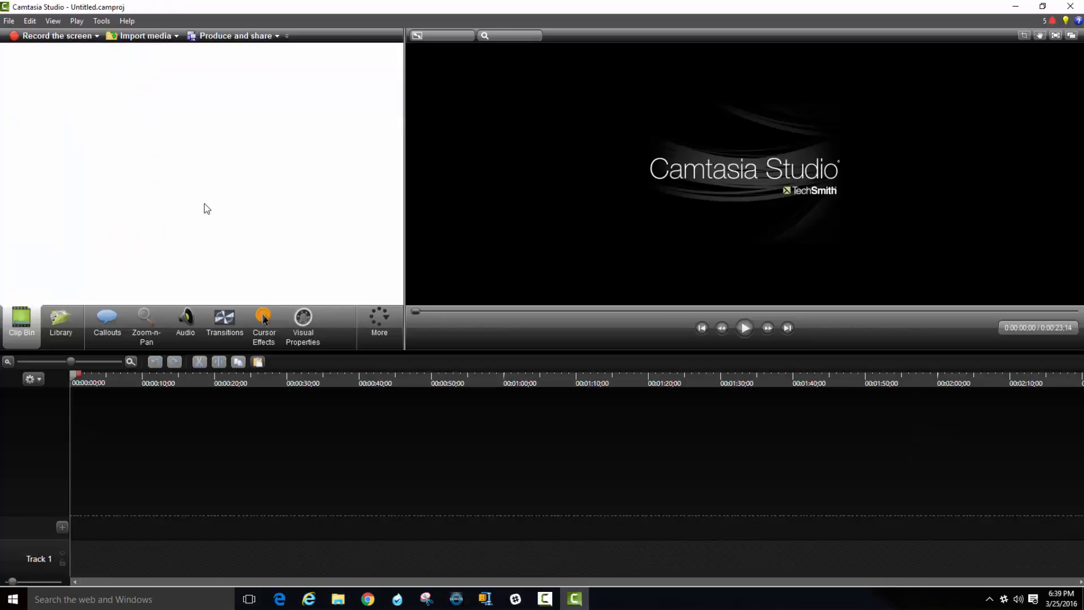
Import book -A.mp4 from the book -A folder into the new project's media.
double_click(205, 204)
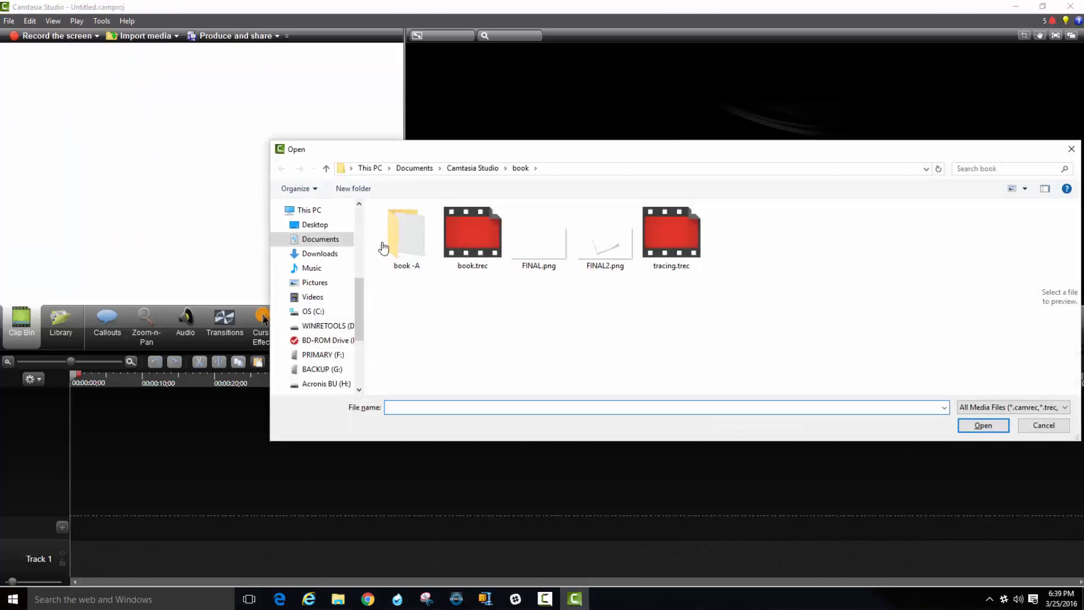
double_click(415, 234)
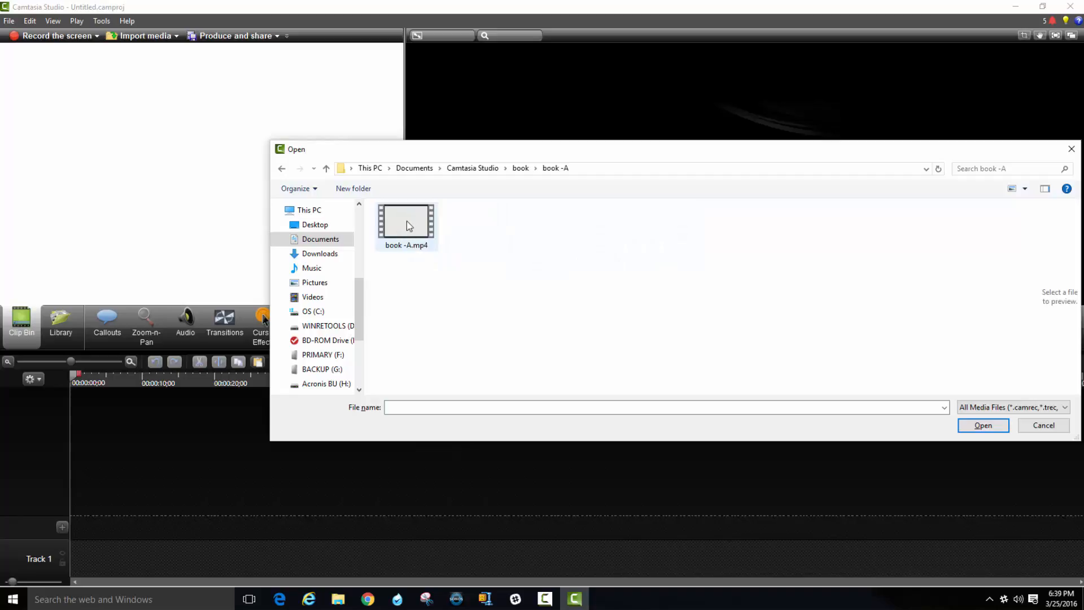
click(407, 221)
click(972, 429)
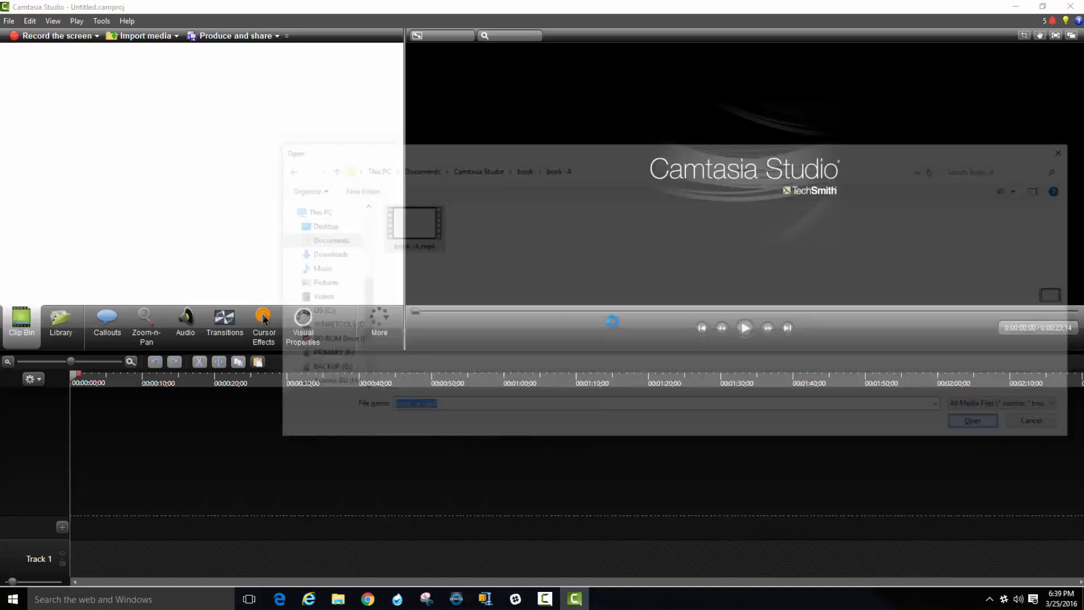
Import RV -A.mp4 from the RV -A folder inside the Camtasia Studio RV folder.
double_click(221, 223)
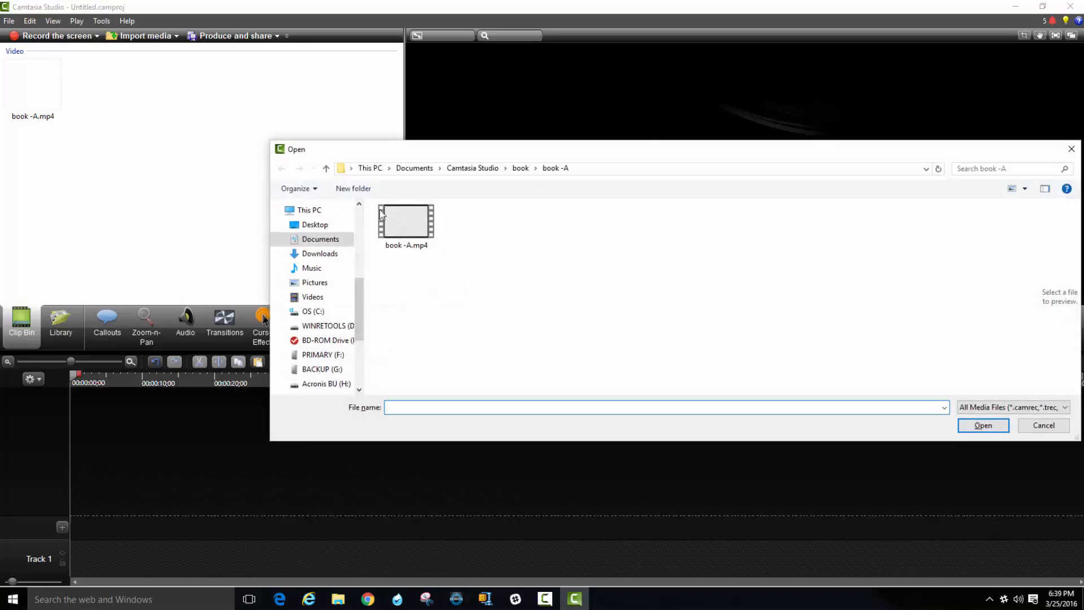
click(499, 169)
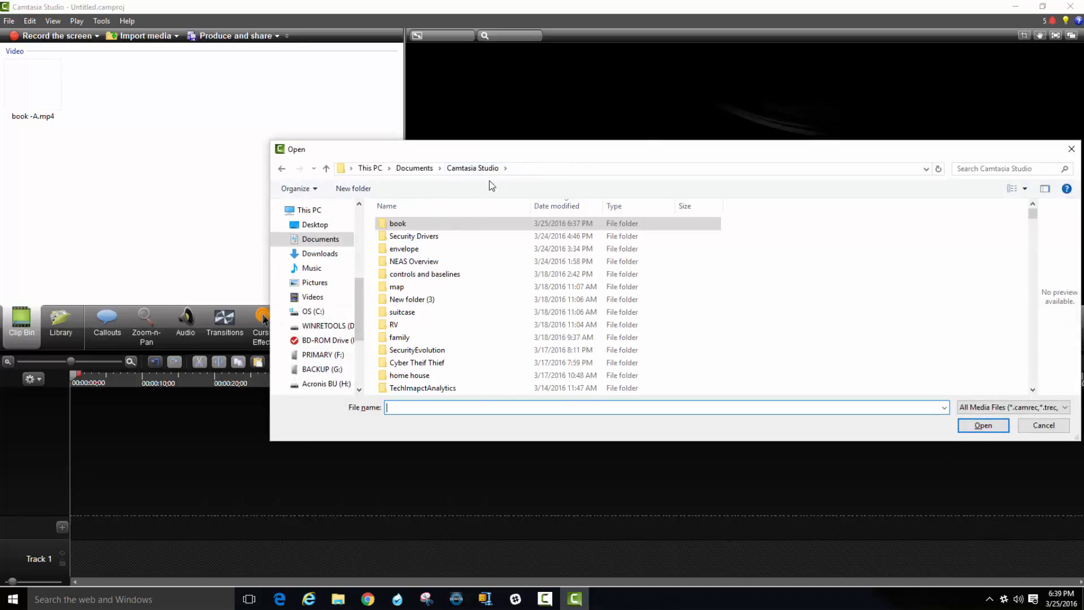
double_click(418, 325)
double_click(404, 232)
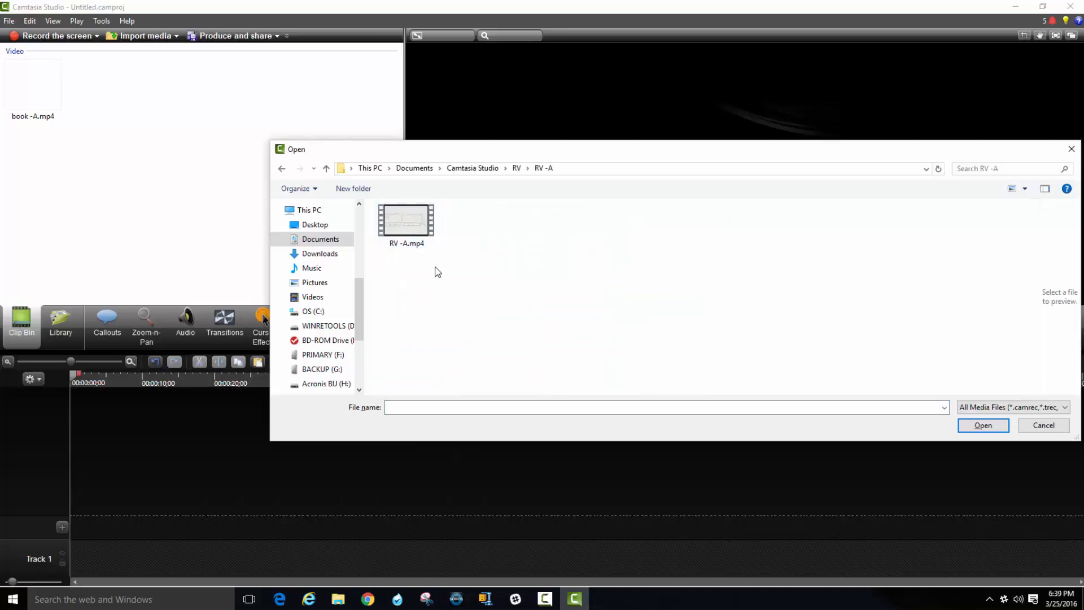
click(416, 227)
double_click(416, 227)
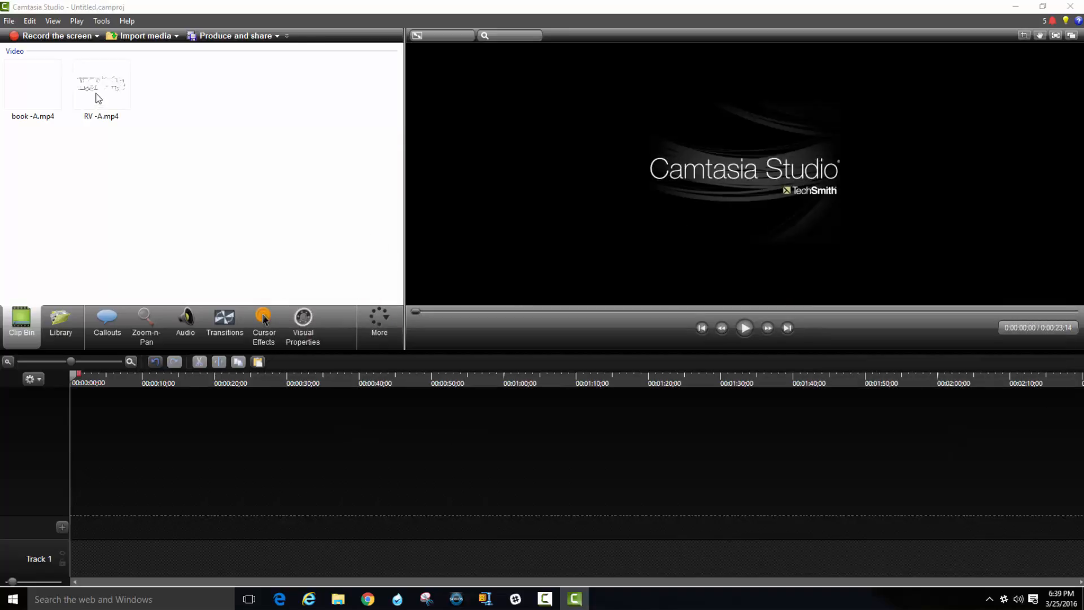
Place RV -A.mp4 at the start of Track 1 and set the project's background color to white.
drag(107, 85, 200, 560)
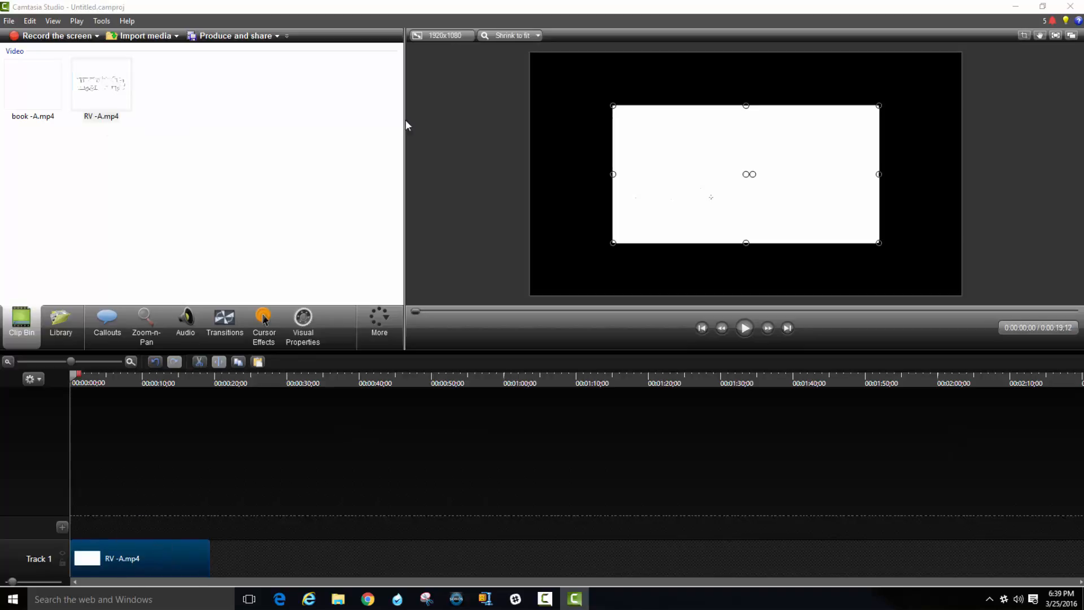
click(463, 36)
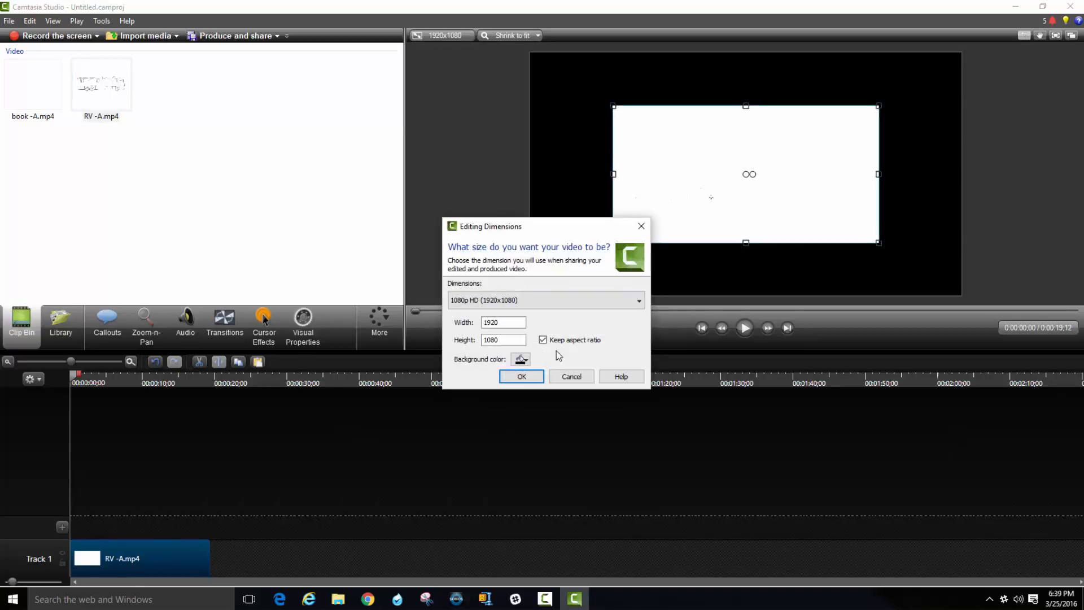
click(523, 361)
click(520, 389)
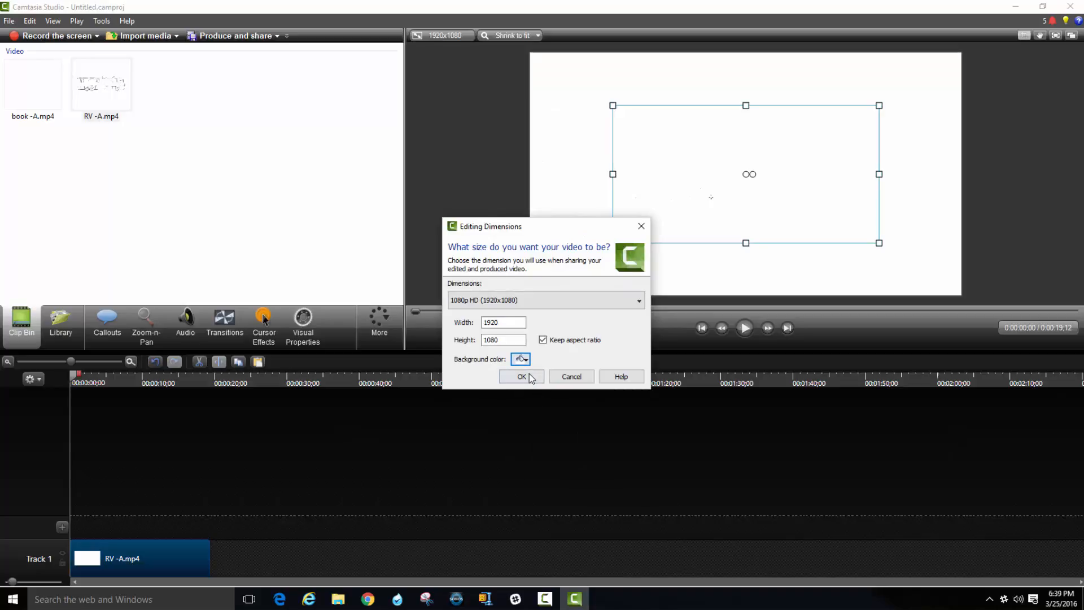
click(524, 376)
Place book -A.mp4 on Track 2 at the start of the timeline, above the RV -A.mp4 clip.
drag(39, 100, 238, 548)
mouse_move(189, 522)
mouse_down()
mouse_move(233, 520)
mouse_move(169, 516)
mouse_up()
click(350, 503)
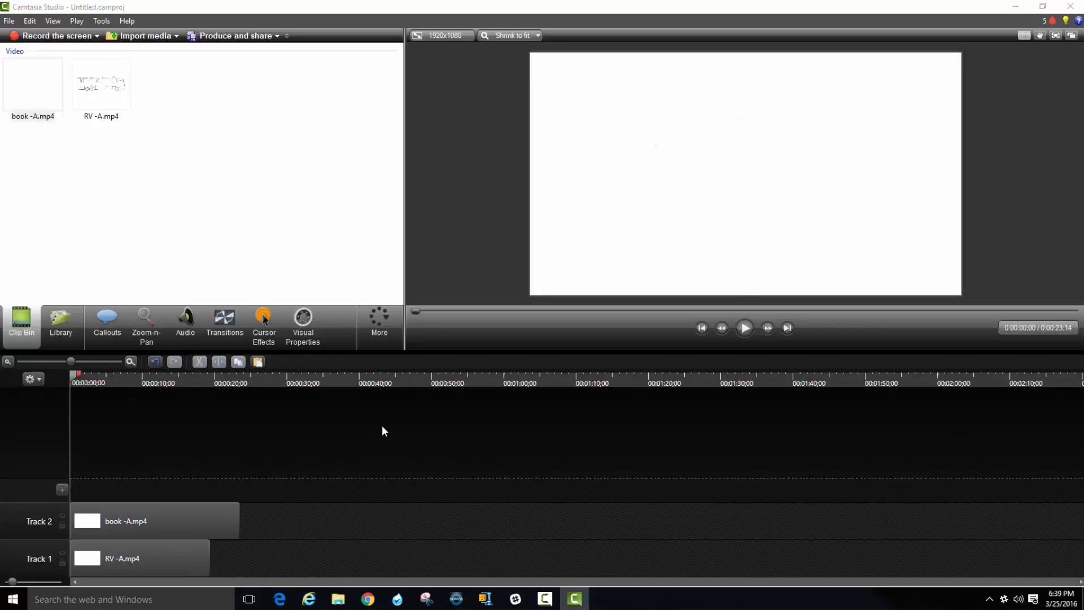
Move RV -A.mp4 along Track 1 to about 33 seconds, clear of the book clip, and show the frame at about 20 seconds.
click(190, 520)
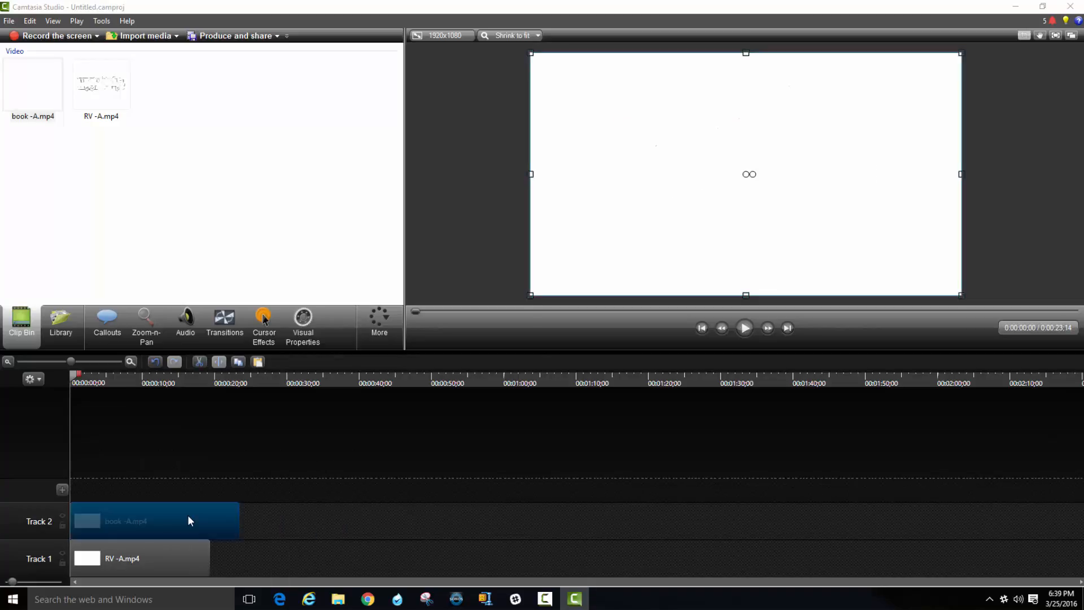
drag(153, 563, 410, 586)
click(220, 382)
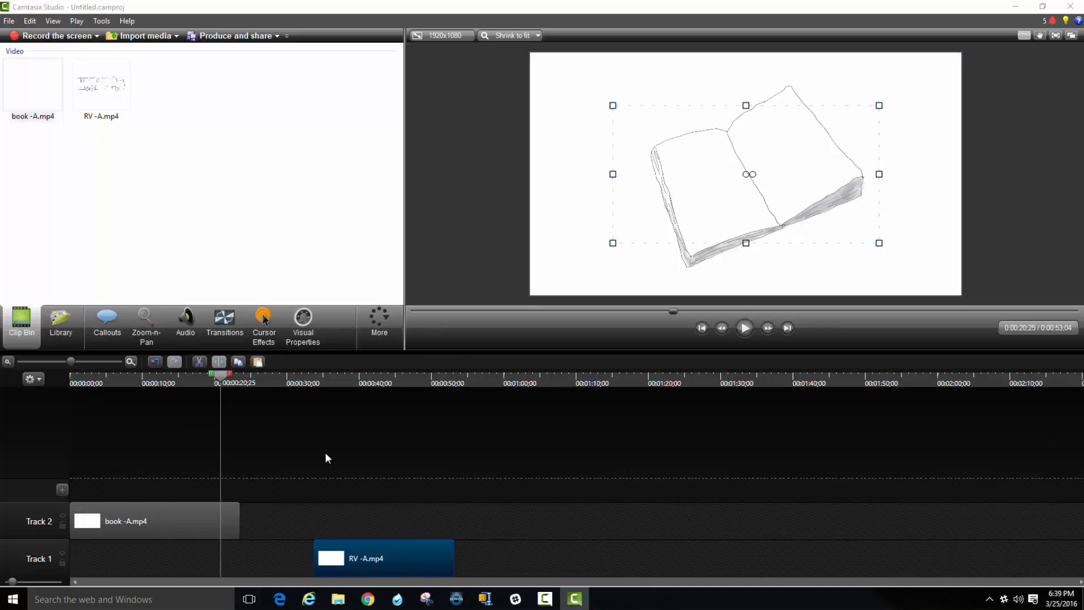
Crop the book -A.mp4 video on all four sides close to the finished book drawing, and leave crop mode.
click(182, 515)
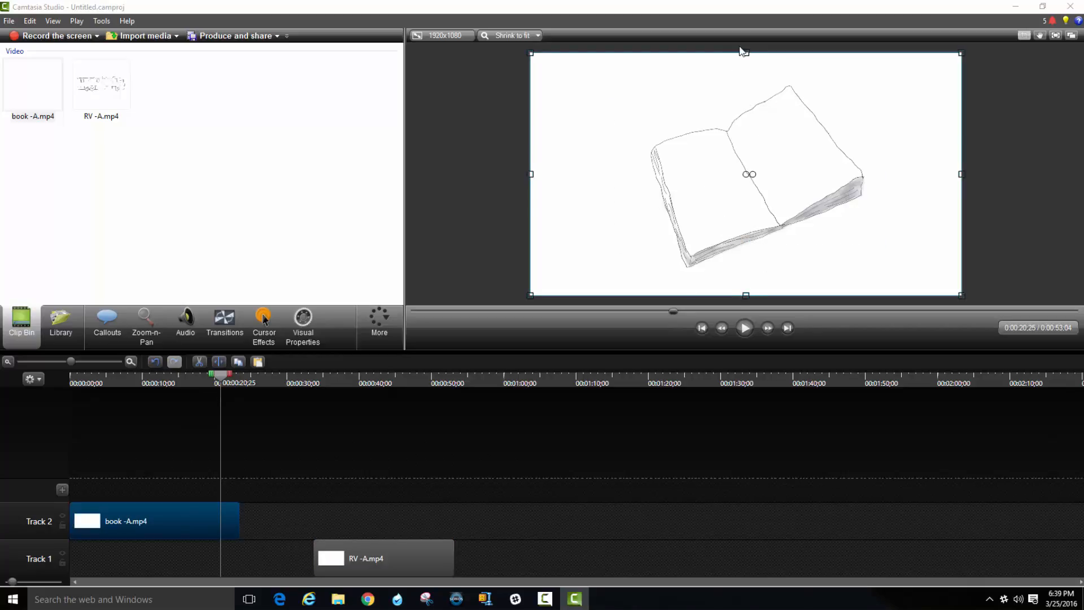
drag(746, 51, 745, 82)
drag(745, 294, 745, 269)
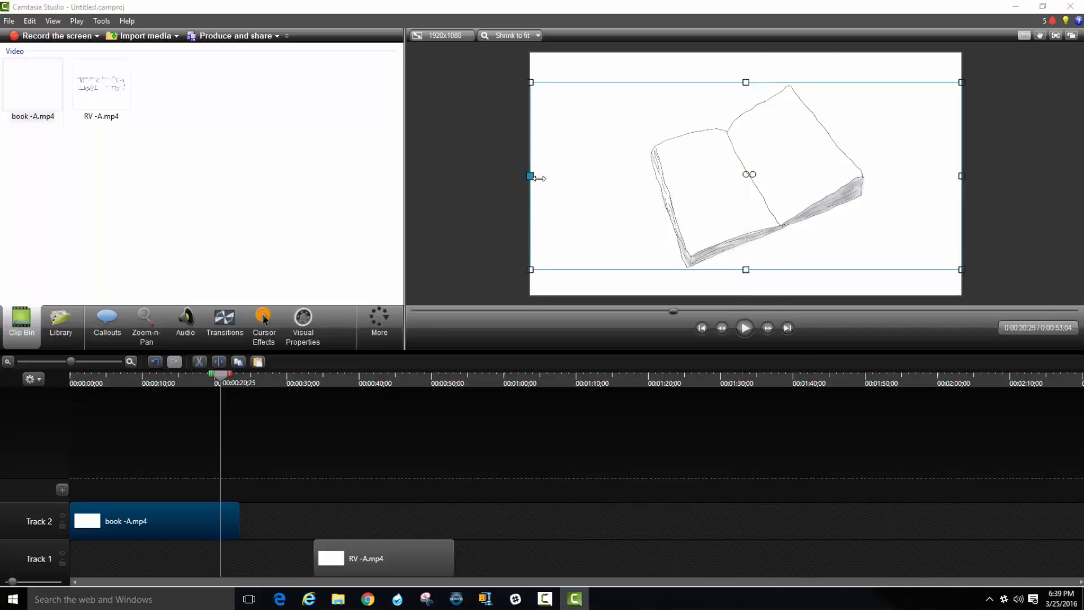
drag(539, 178, 648, 178)
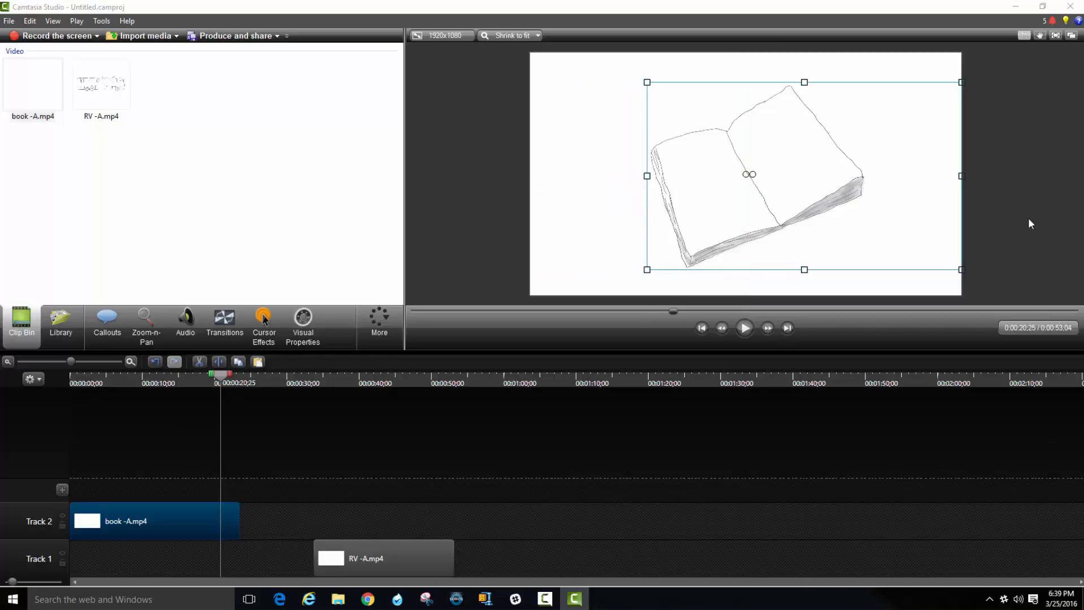
drag(959, 172, 863, 166)
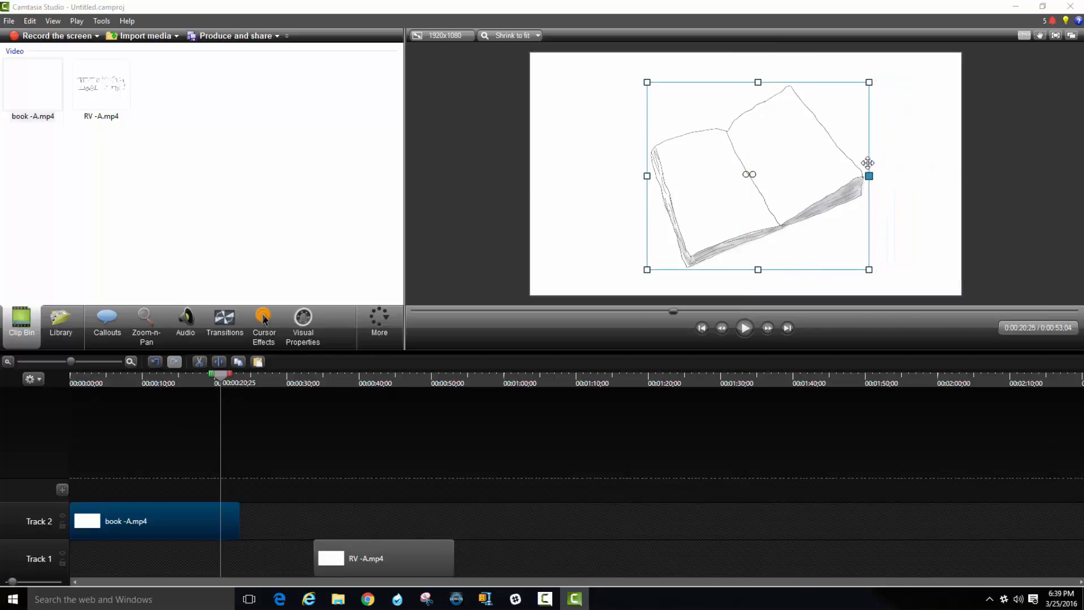
click(1022, 36)
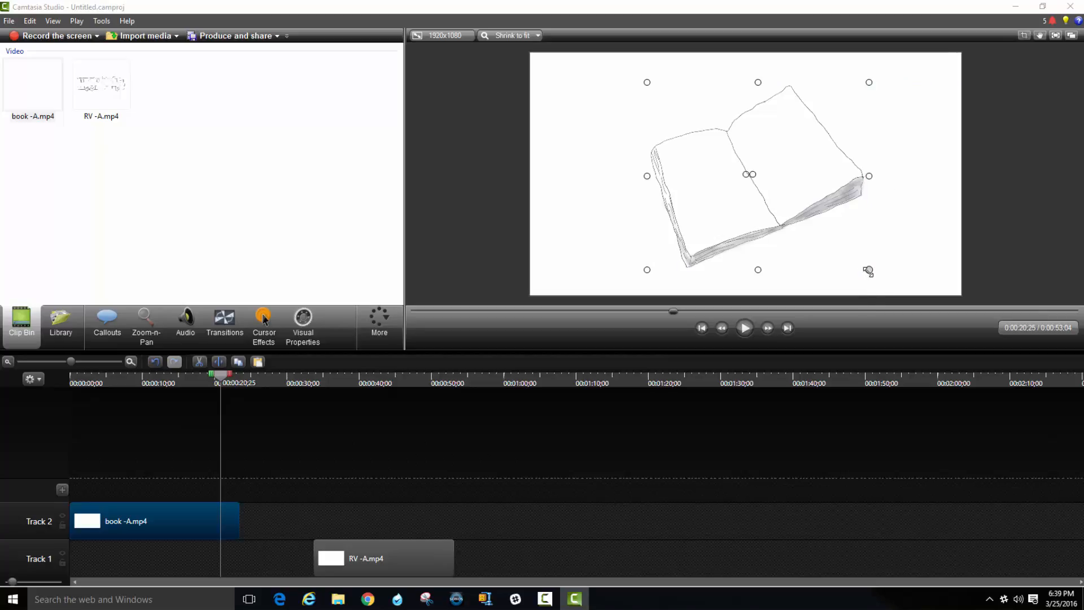
Scale the cropped book video down to about half its size and place it in the canvas's lower-left corner.
drag(868, 270, 763, 181)
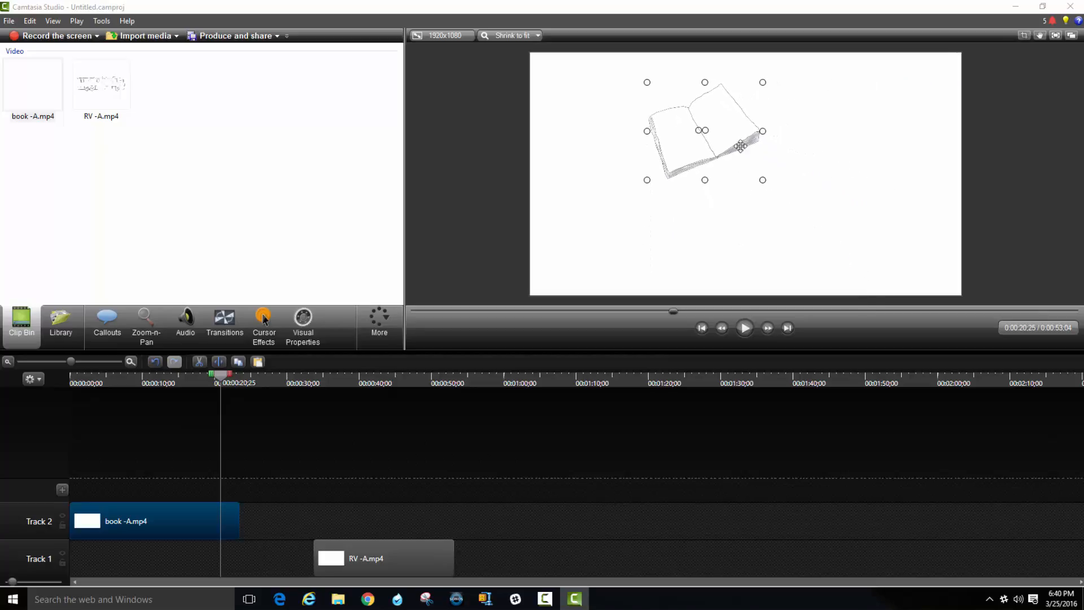
drag(740, 146, 644, 248)
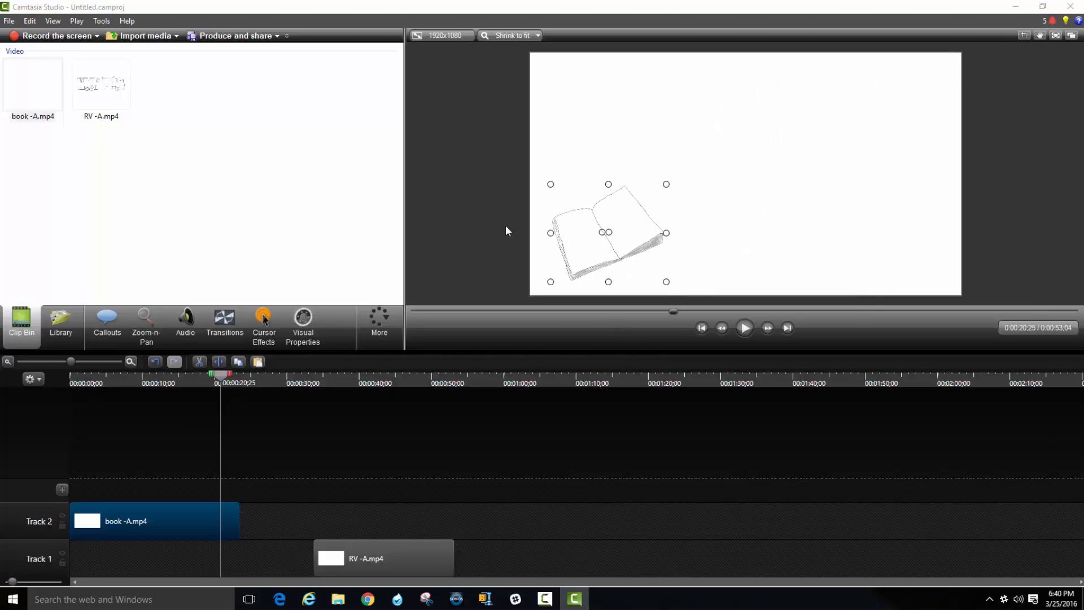
click(448, 222)
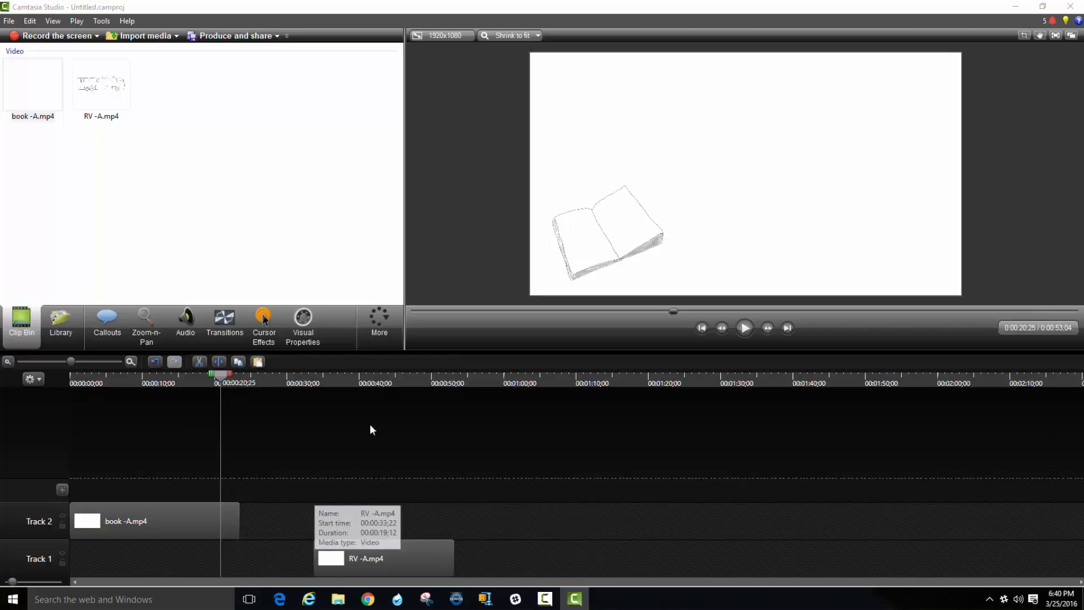
Crop the RV -A.mp4 video on all four sides close to the RV drawing, using the frame at about 38 seconds, and leave crop mode.
click(343, 382)
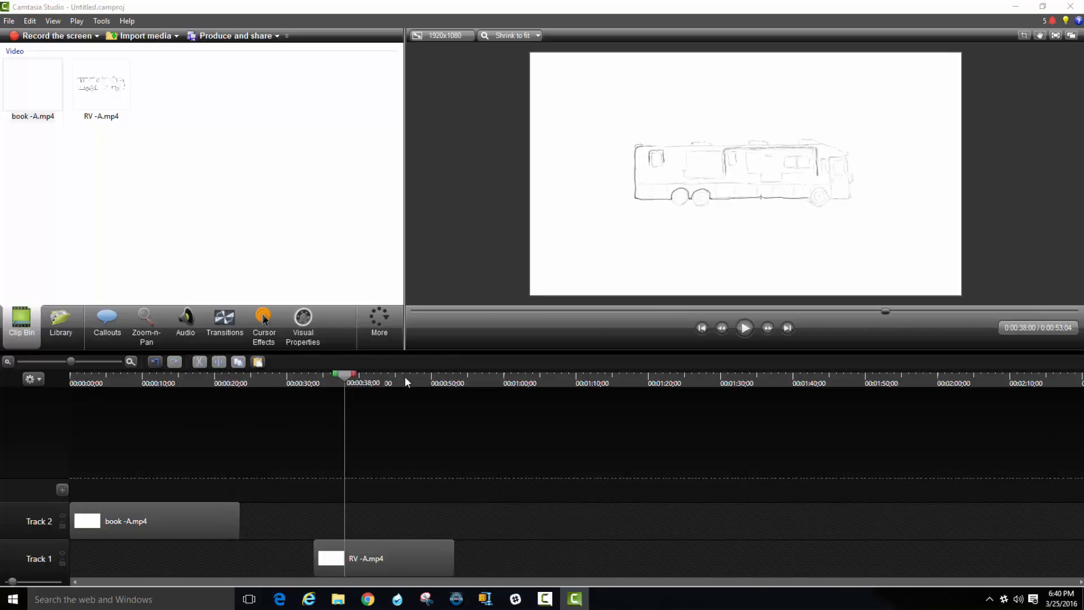
click(775, 167)
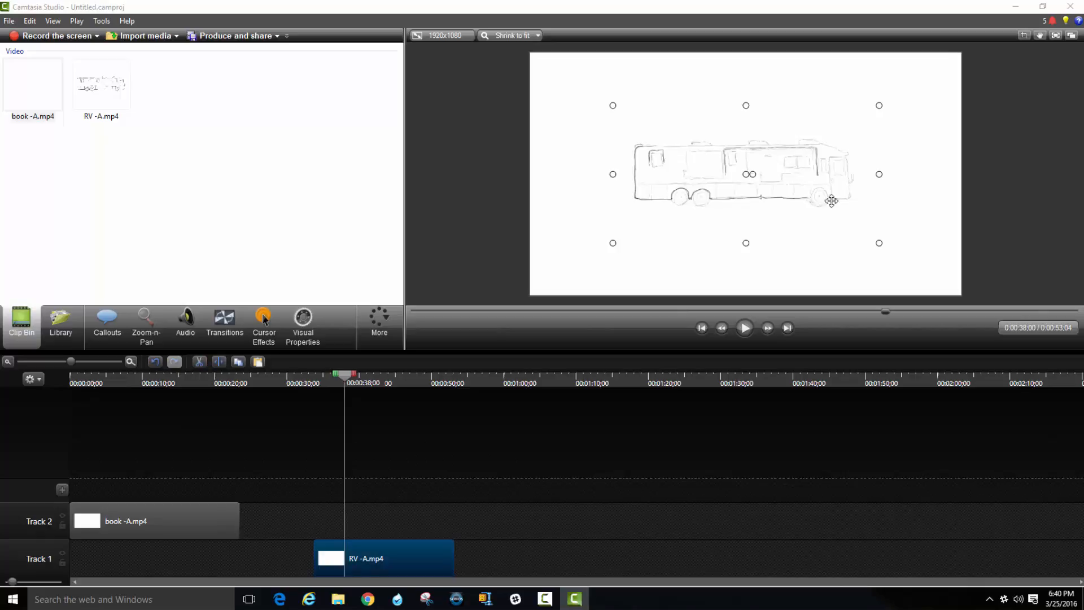
click(1023, 35)
drag(746, 104, 746, 132)
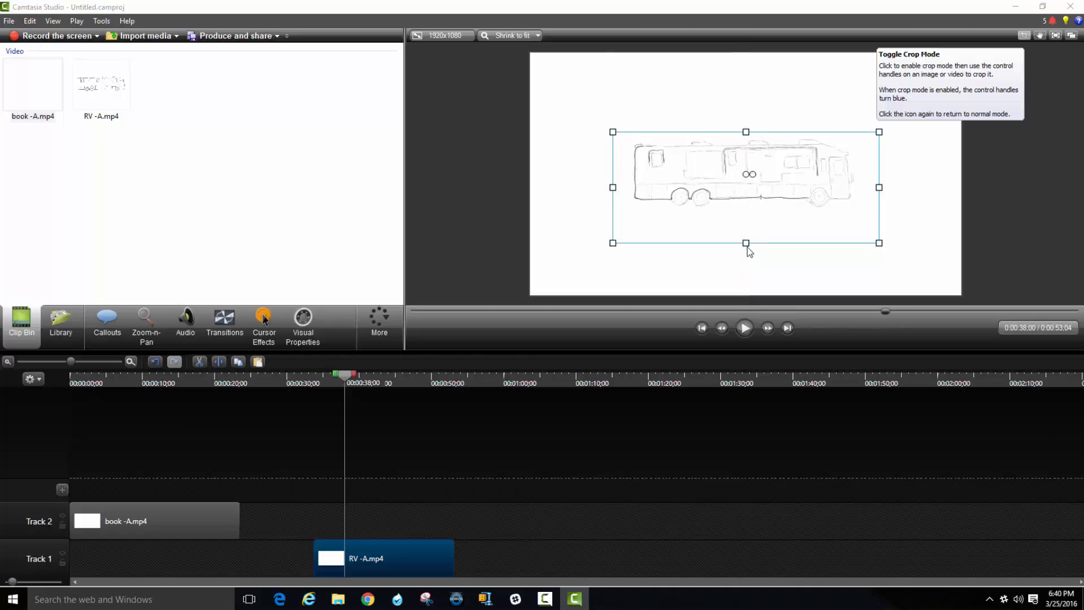
drag(746, 242, 747, 209)
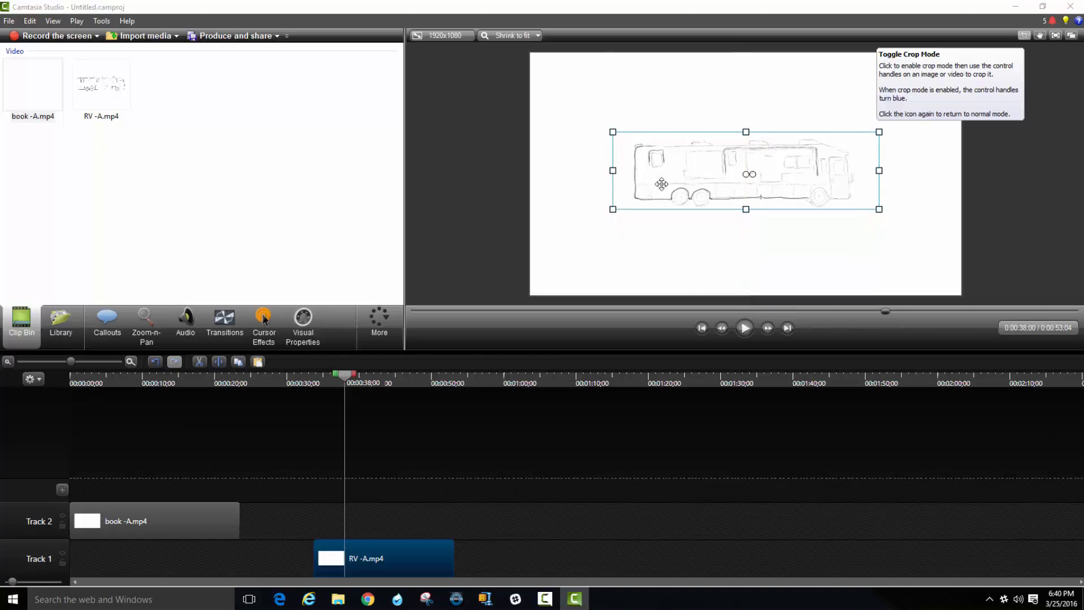
drag(612, 171, 626, 170)
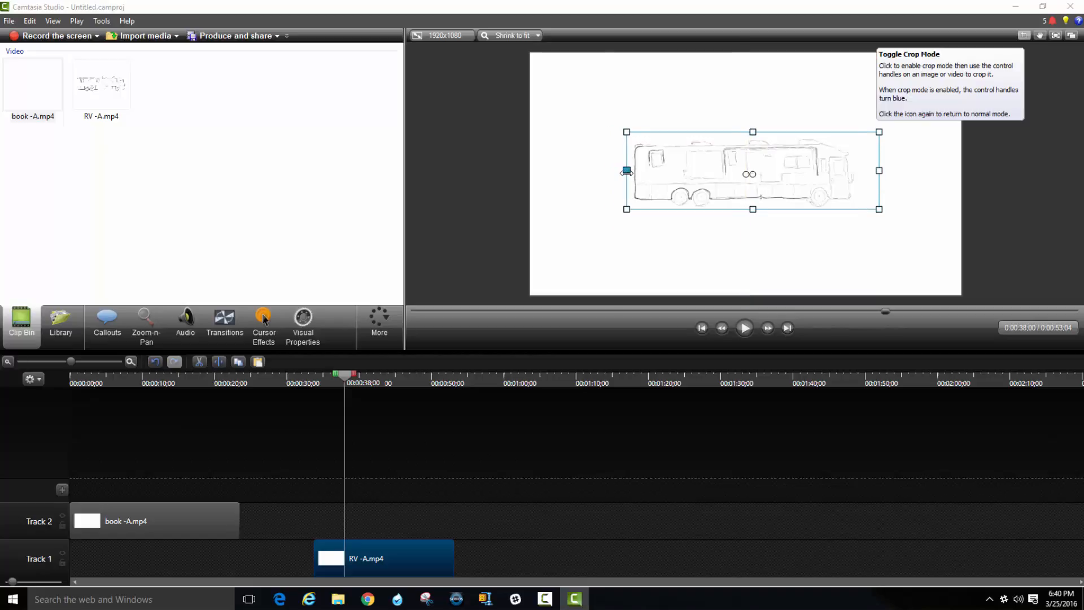
drag(878, 171, 862, 171)
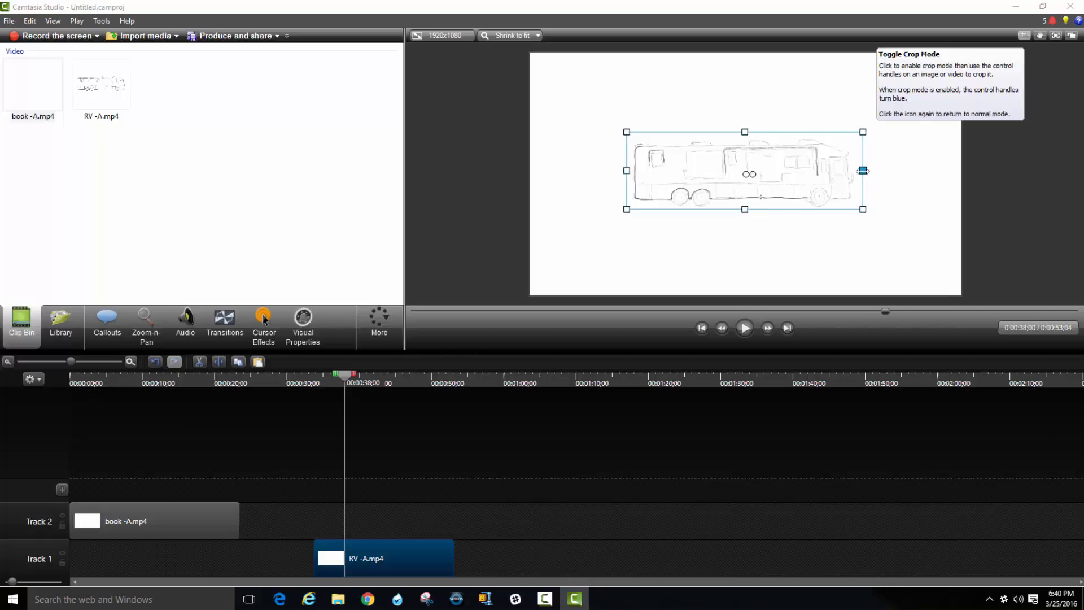
click(1022, 38)
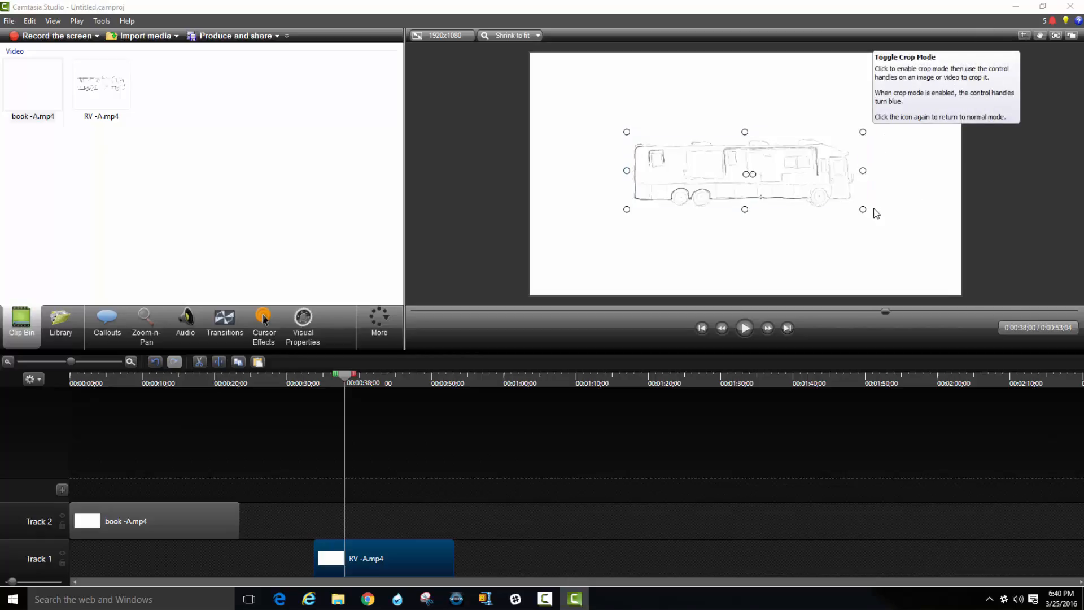
Enlarge the RV slightly in the canvas's lower-right corner and return its clip to the start of Track 1.
drag(862, 209, 888, 232)
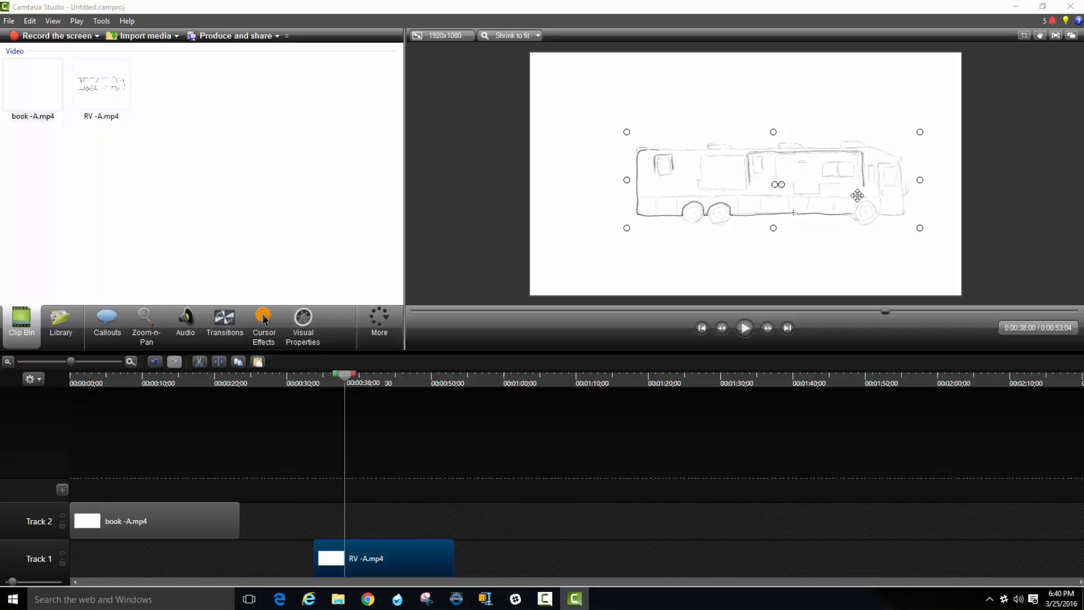
drag(857, 196, 888, 250)
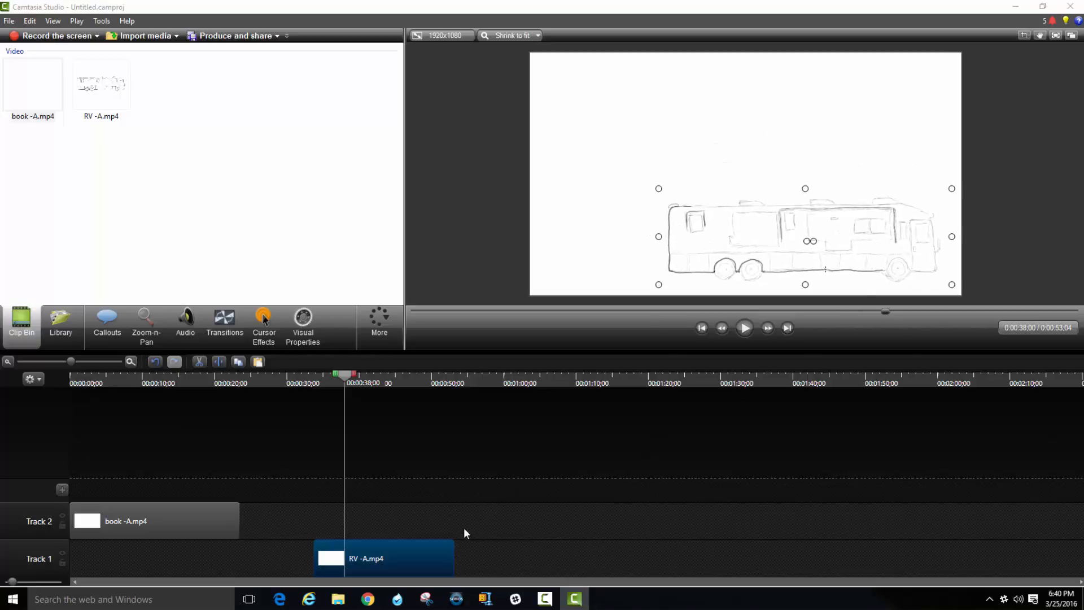
drag(424, 544, 154, 544)
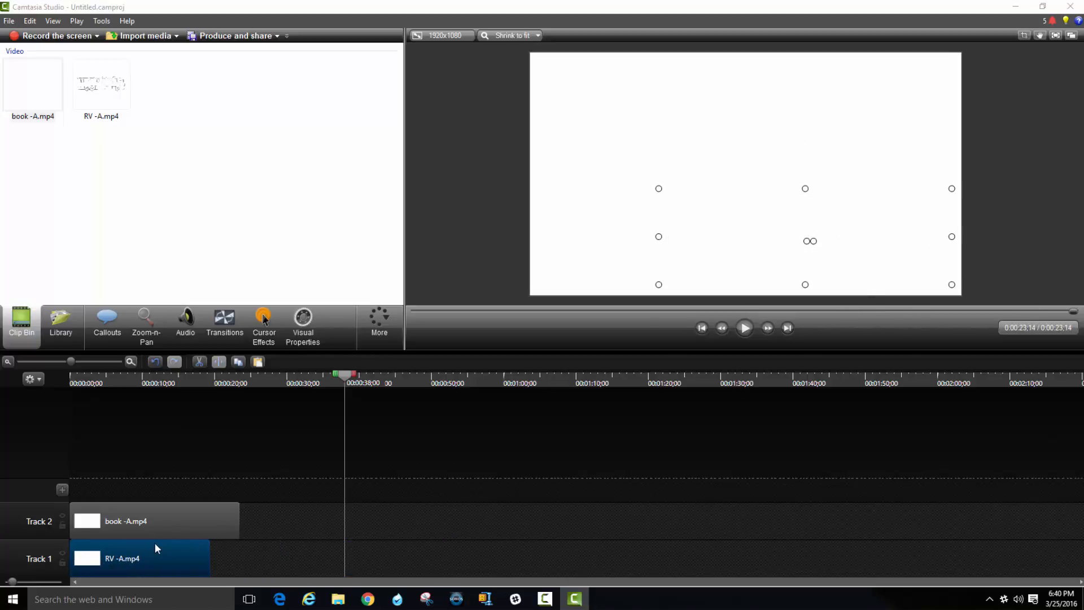
Show the frame at about 18 seconds and move the book drawing to the canvas's upper-left corner, above the RV.
click(167, 518)
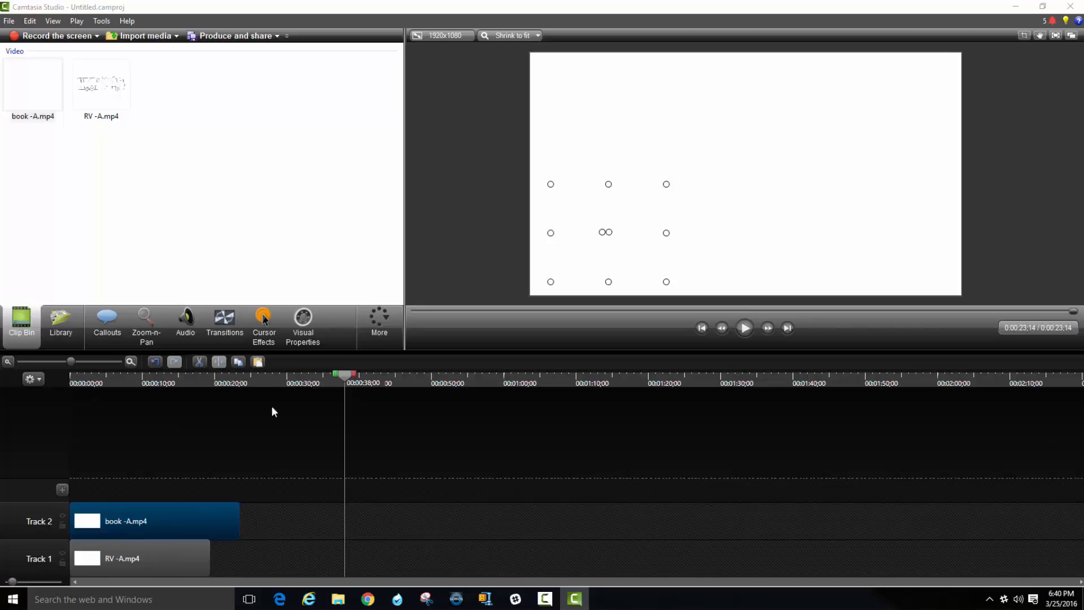
click(202, 382)
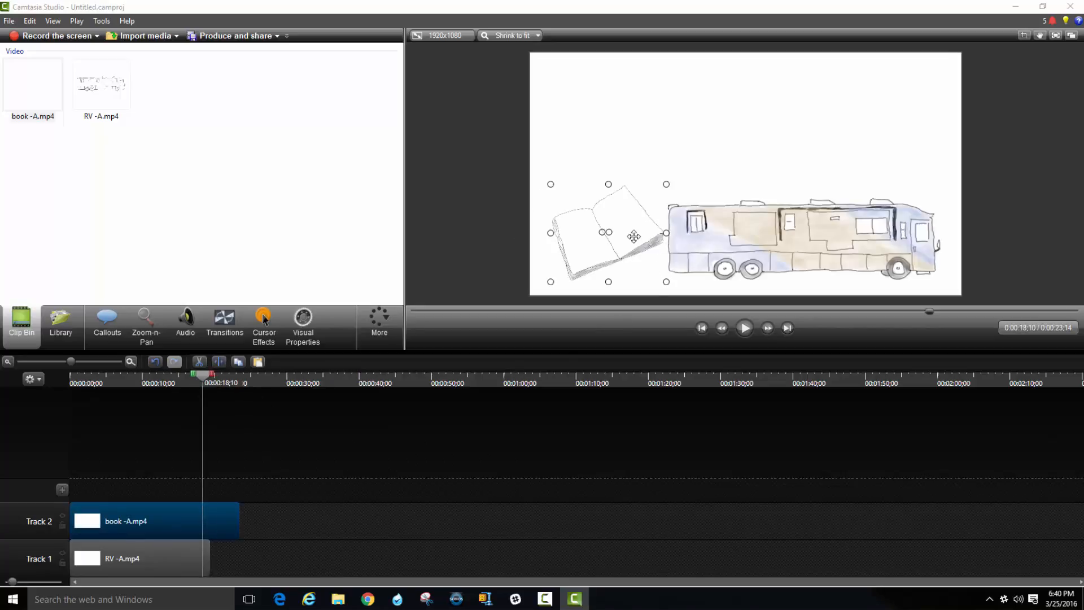
drag(629, 237, 647, 123)
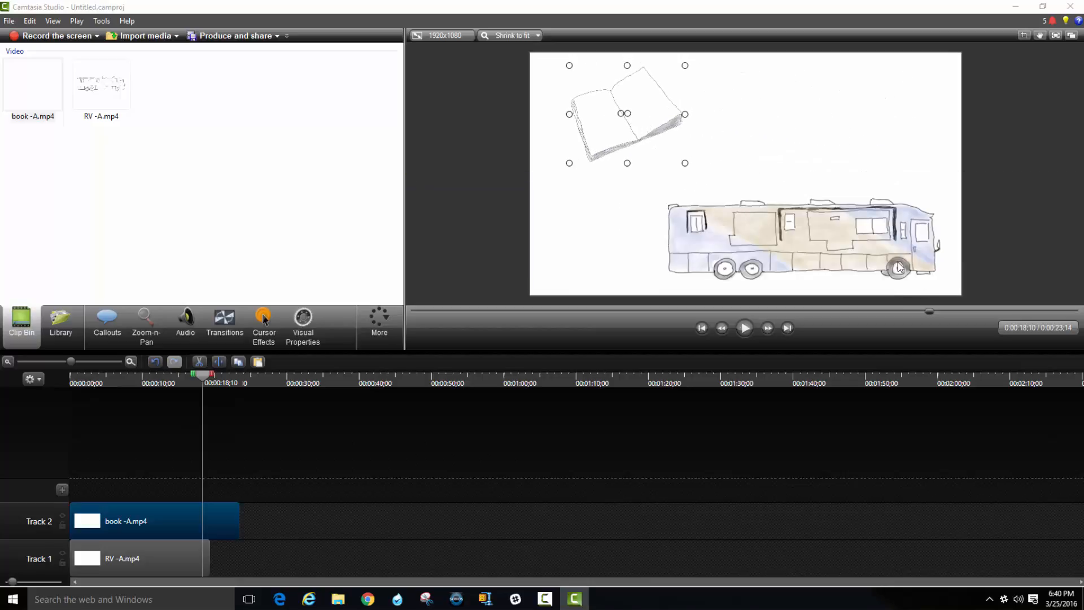
Enlarge the RV and center it along the canvas's lower edge, and shift the book slightly right above its rear end.
drag(870, 252, 780, 247)
drag(862, 277, 917, 295)
drag(849, 257, 856, 255)
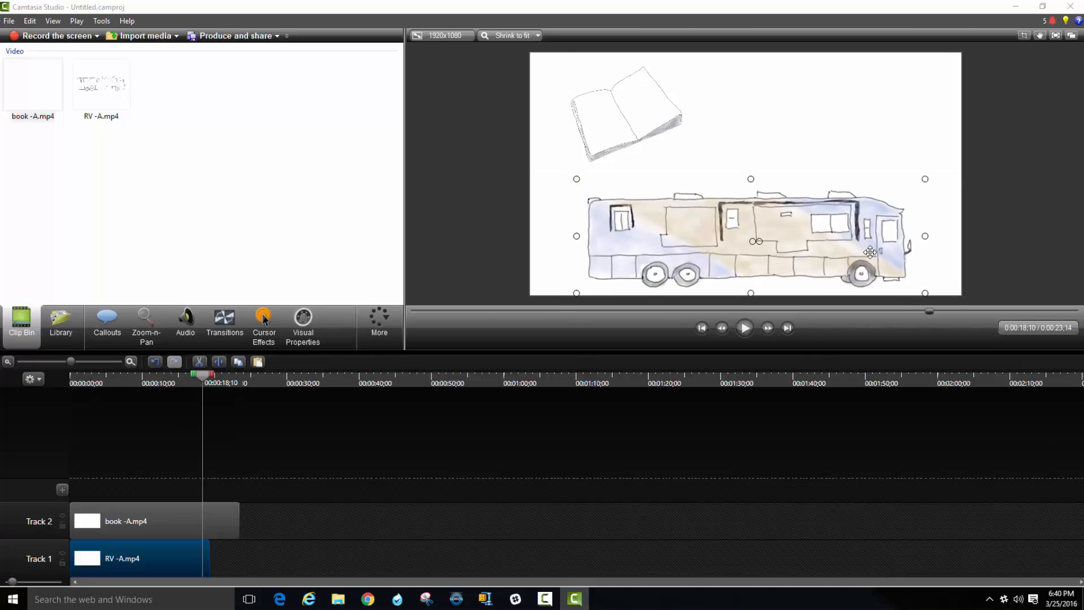
click(1005, 261)
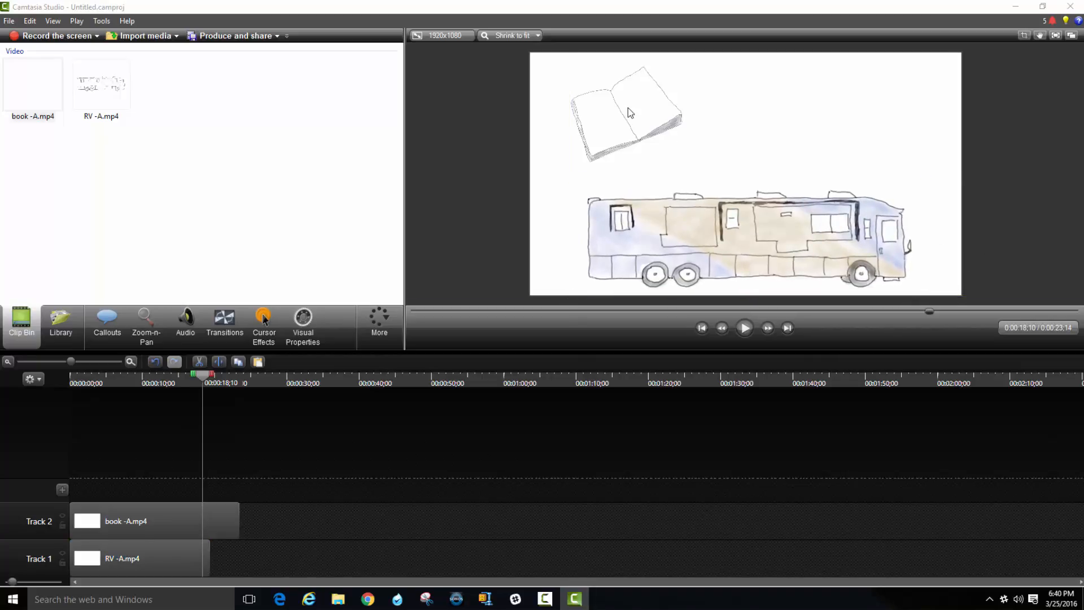
mouse_move(630, 113)
mouse_down()
mouse_move(825, 111)
mouse_move(636, 108)
mouse_move(647, 105)
mouse_up()
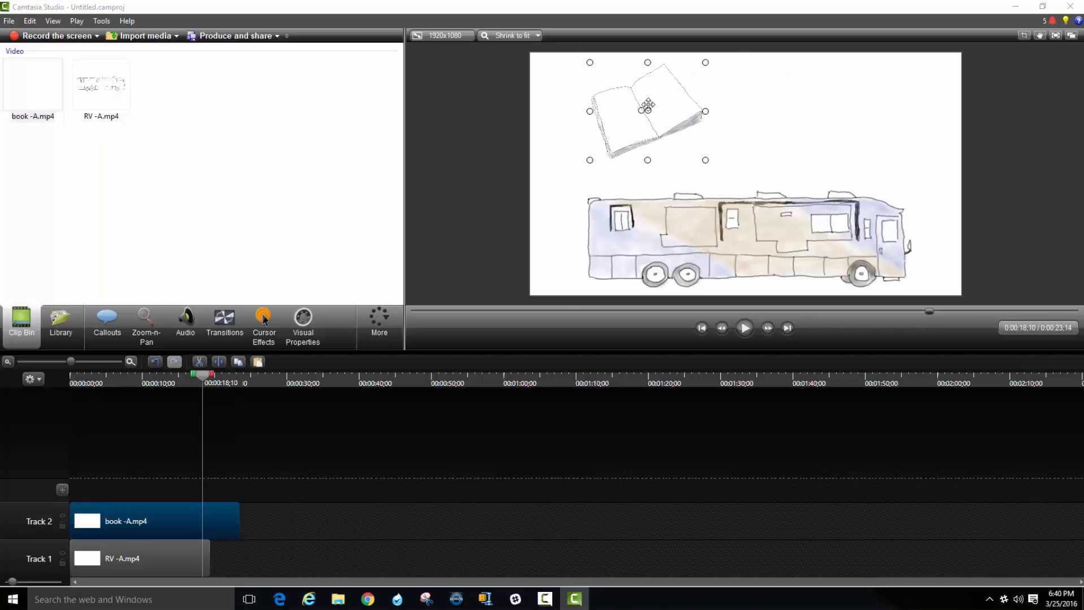
click(992, 178)
Set the book -A.mp4 clip speed to 200% and shift it along Track 2 so it ends together with the RV clip.
click(175, 507)
click(169, 568)
click(171, 523)
drag(205, 379, 156, 390)
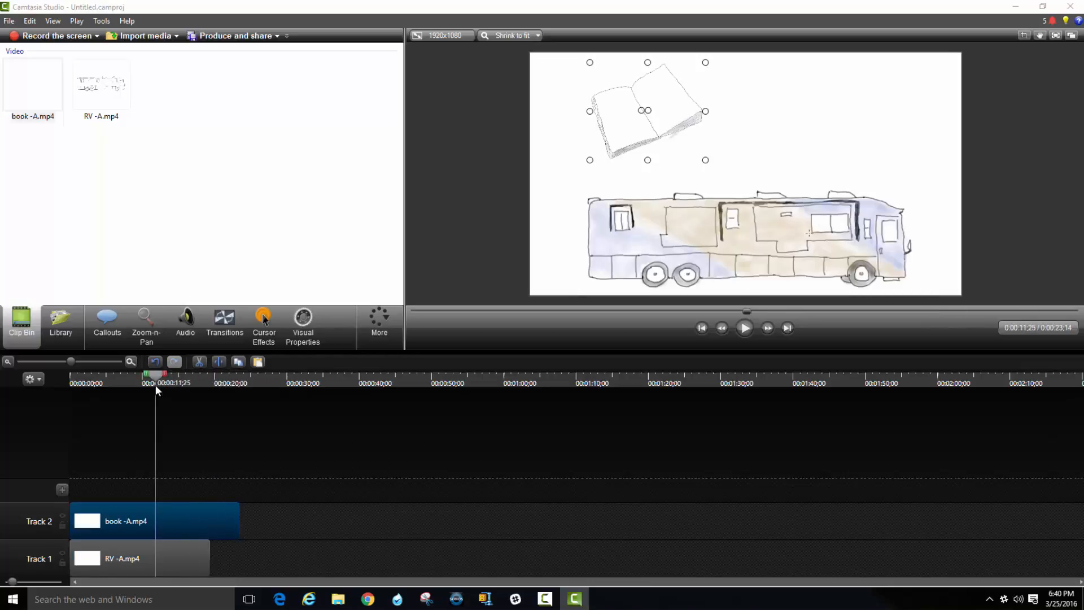
right_click(193, 520)
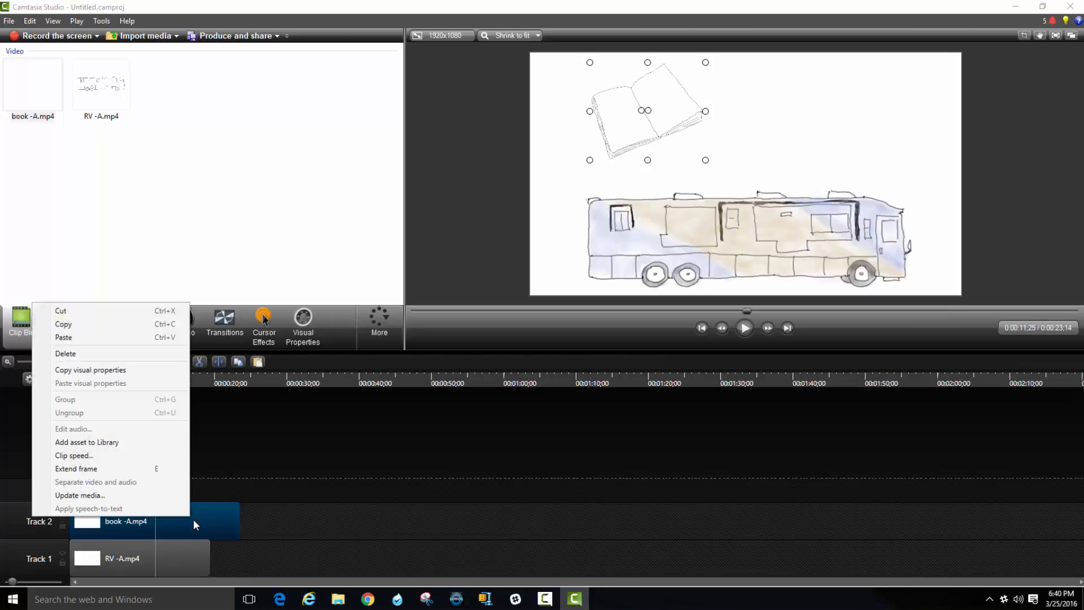
click(110, 454)
text(200)
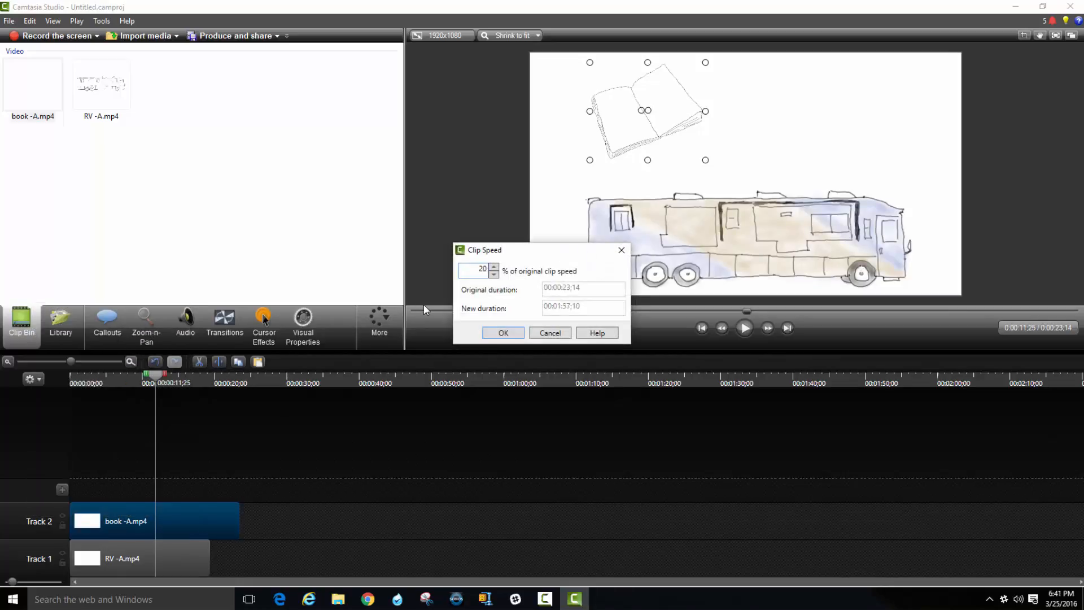
key(Return)
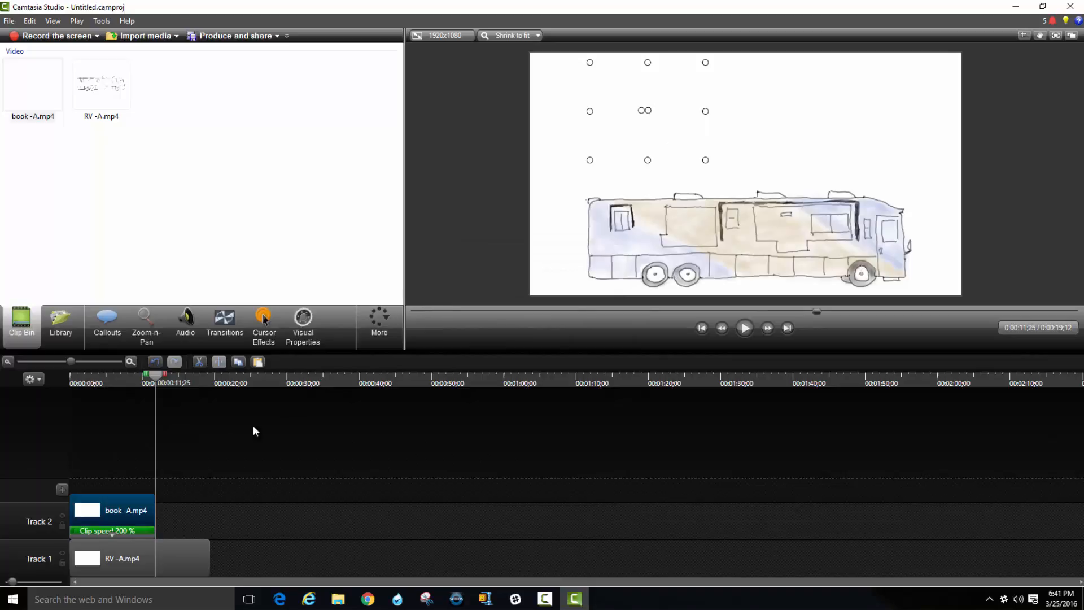
drag(97, 501, 157, 506)
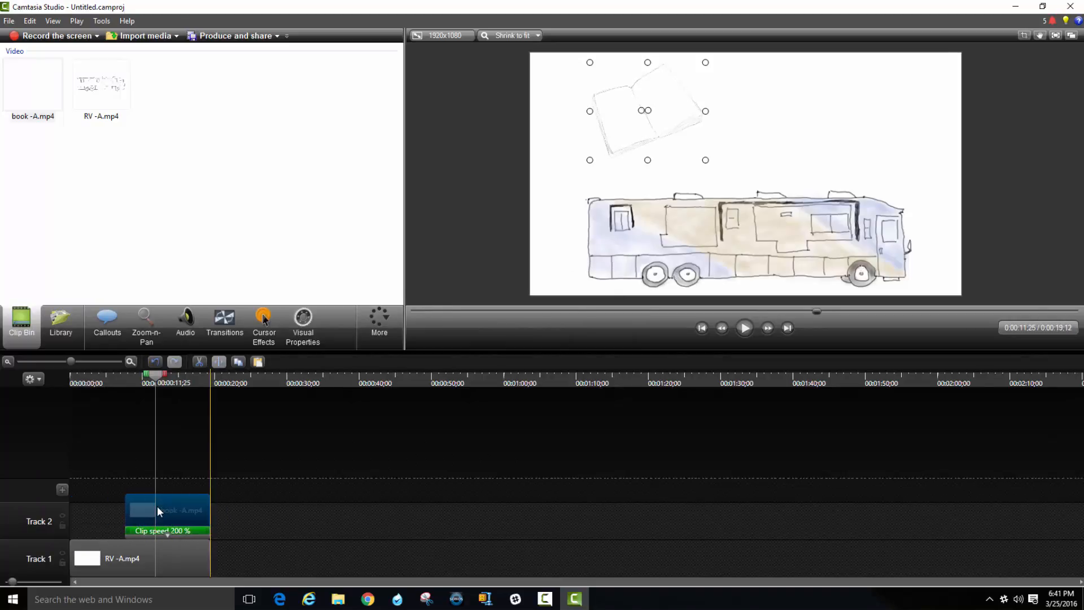
click(301, 531)
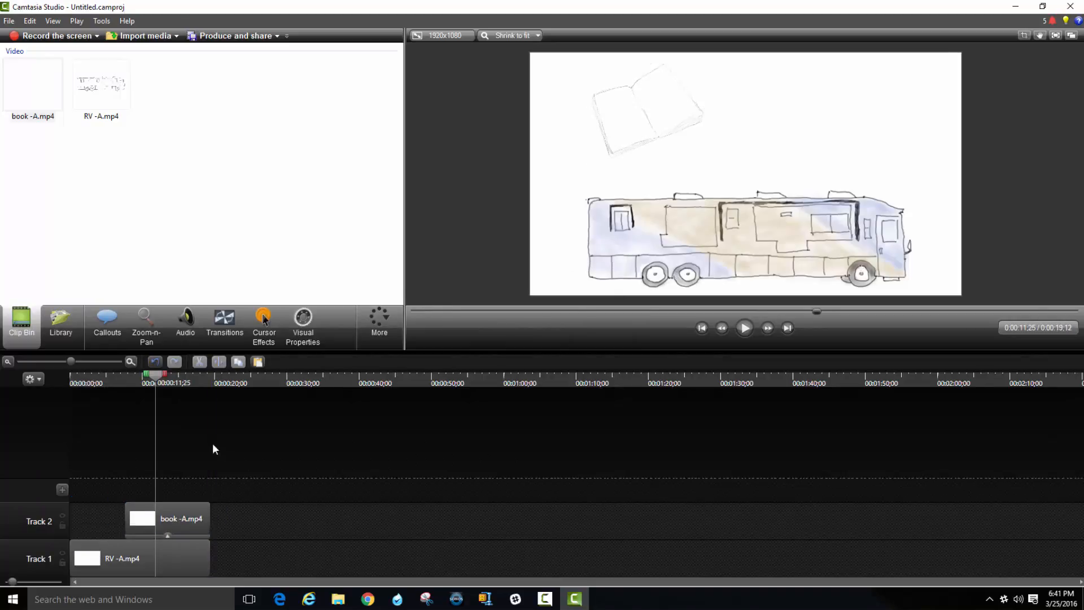
Add a text-only callout on a new track above the book clip, at about 11 seconds.
click(107, 329)
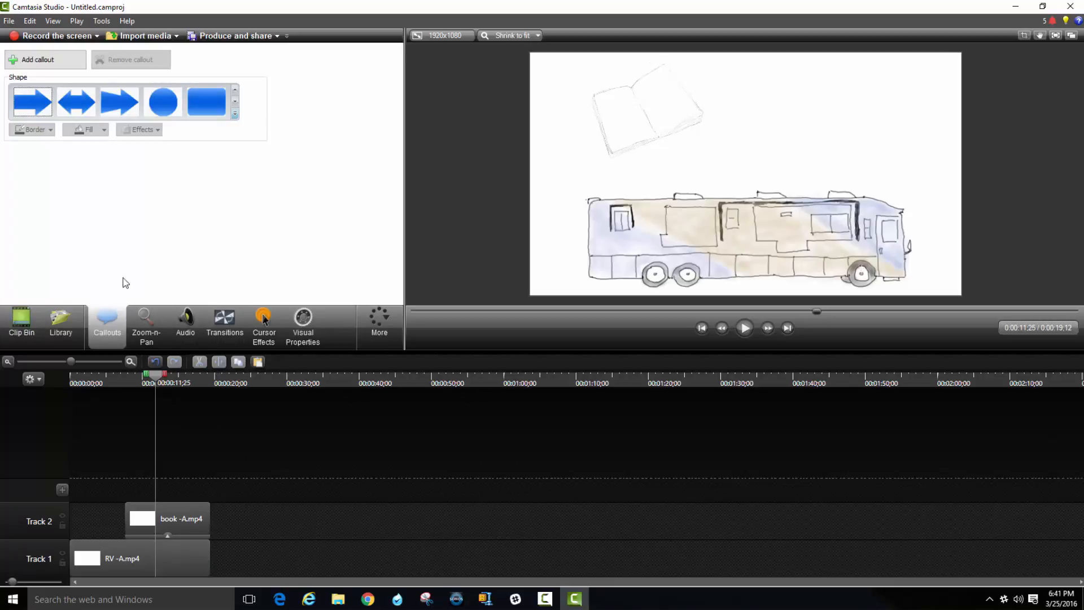
click(235, 114)
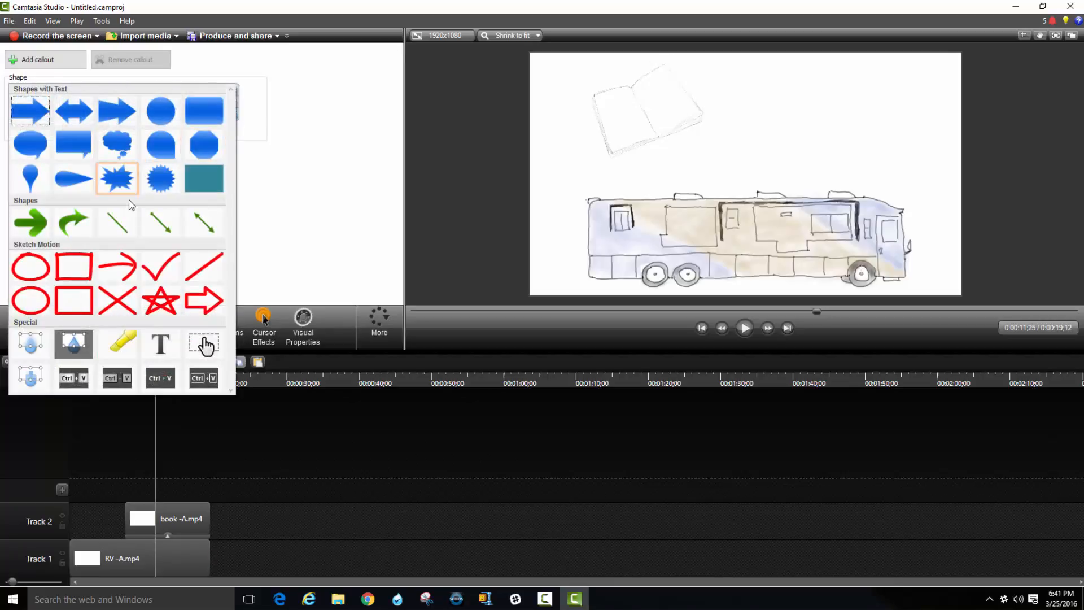
click(160, 360)
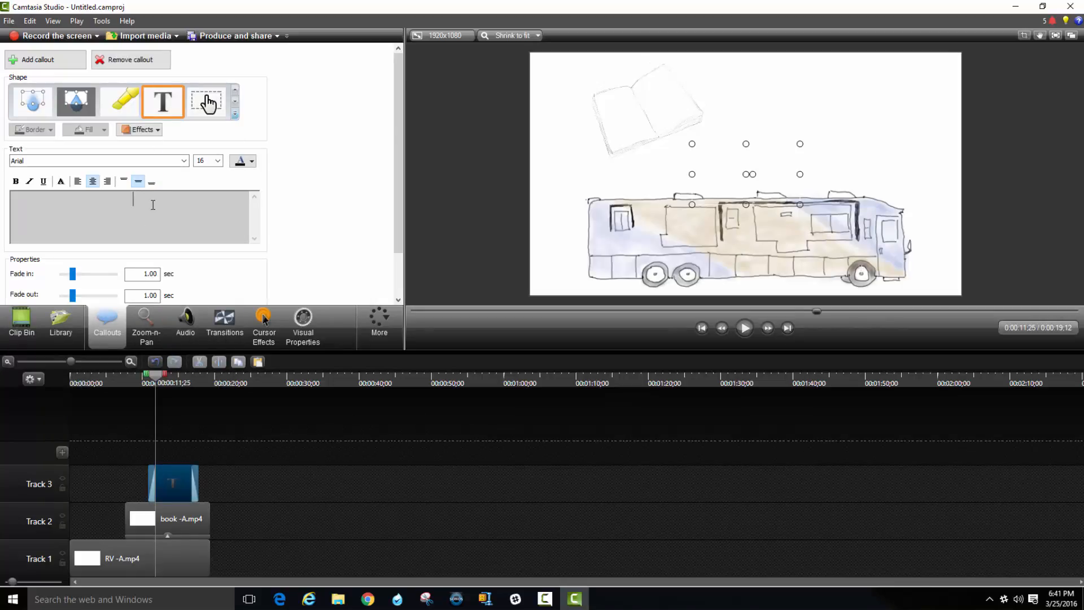
Enter "Driving an RV is as easy as reading a book" as the callout's text.
text(Driving an RV is as easy as )
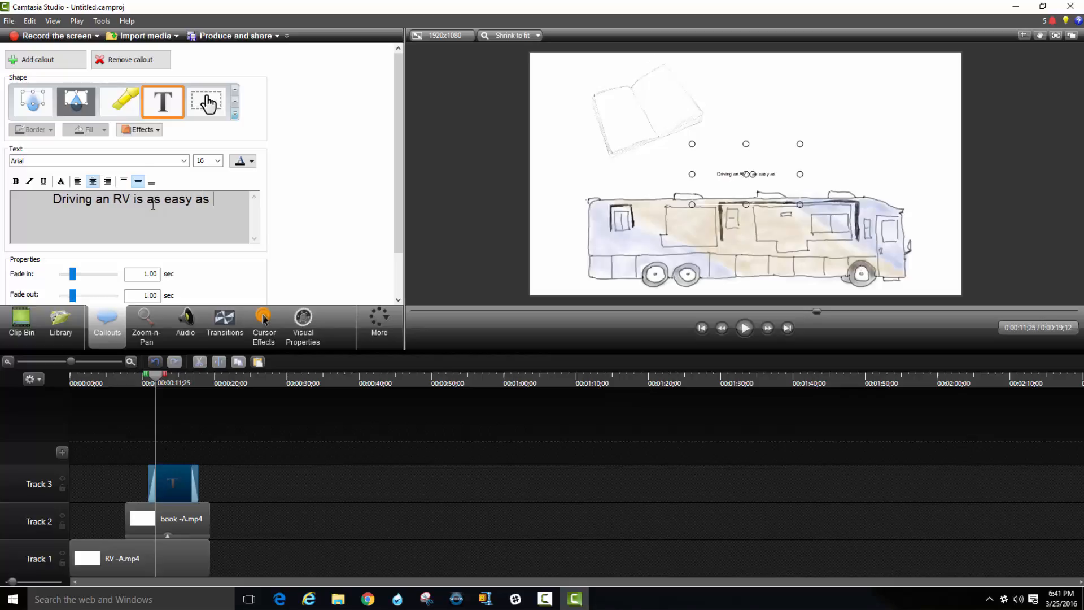
text(reading a boo)
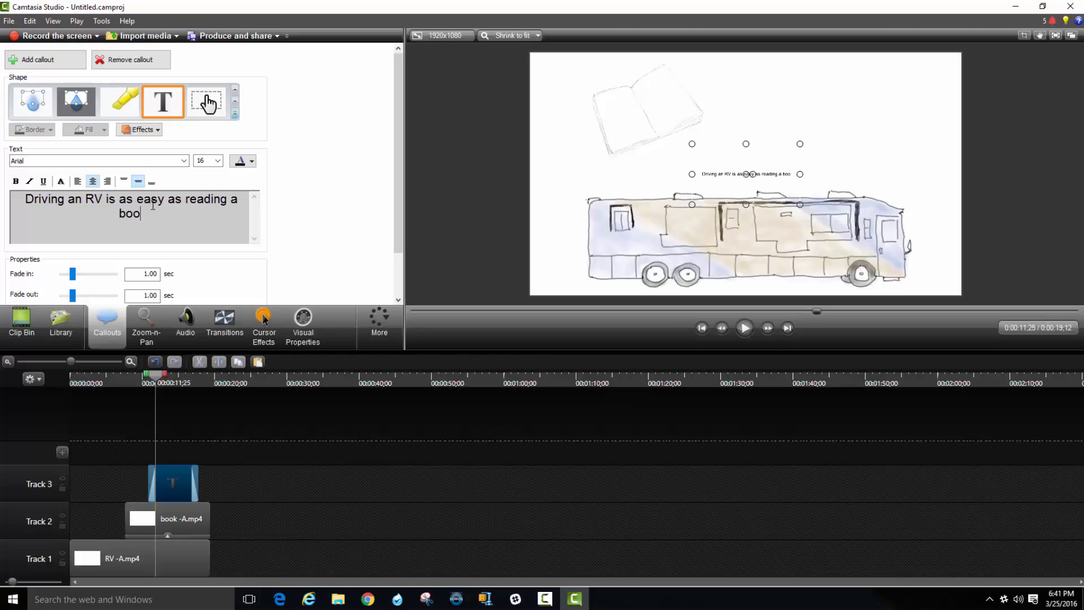
text(k)
Set all of the callout's text to the Trebuchet MS font at size 48.
key(shift+Up)
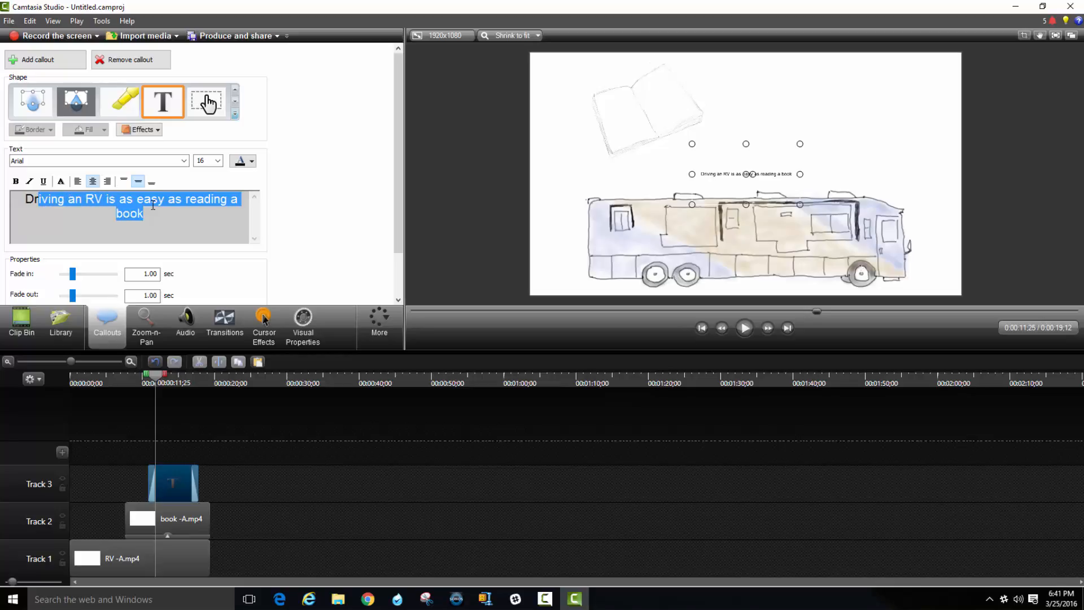
key(shift+Left)
key(shift+Left)
key(shift+Left)
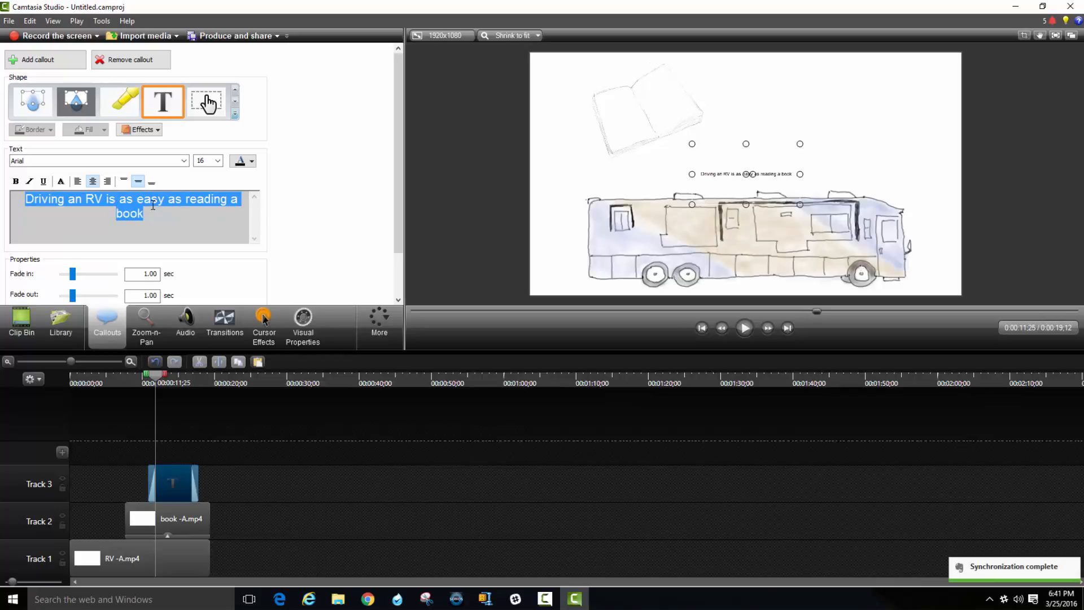
click(217, 161)
click(207, 274)
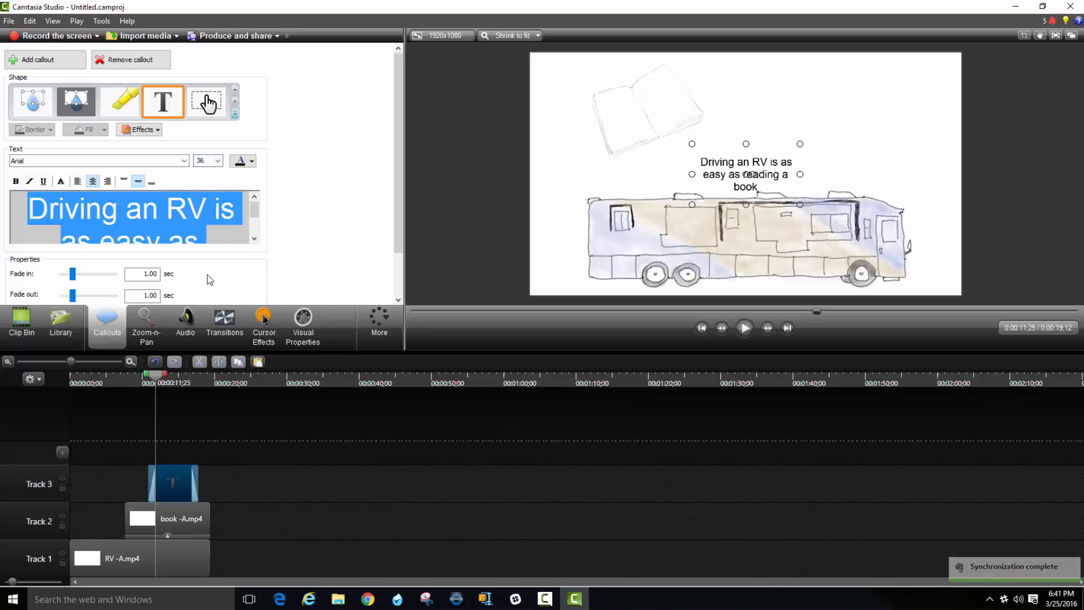
click(99, 165)
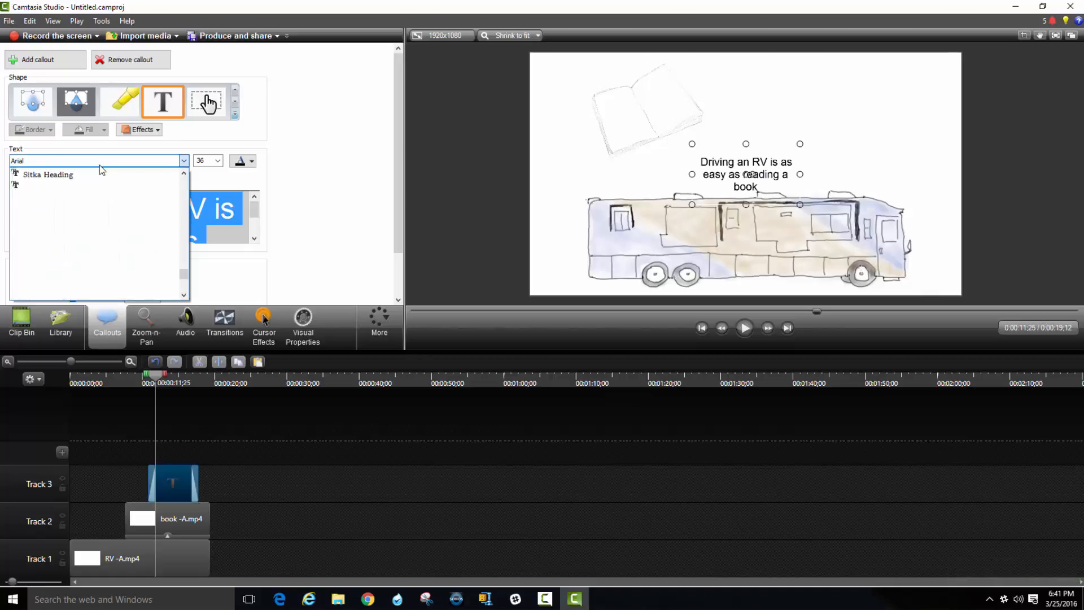
click(51, 294)
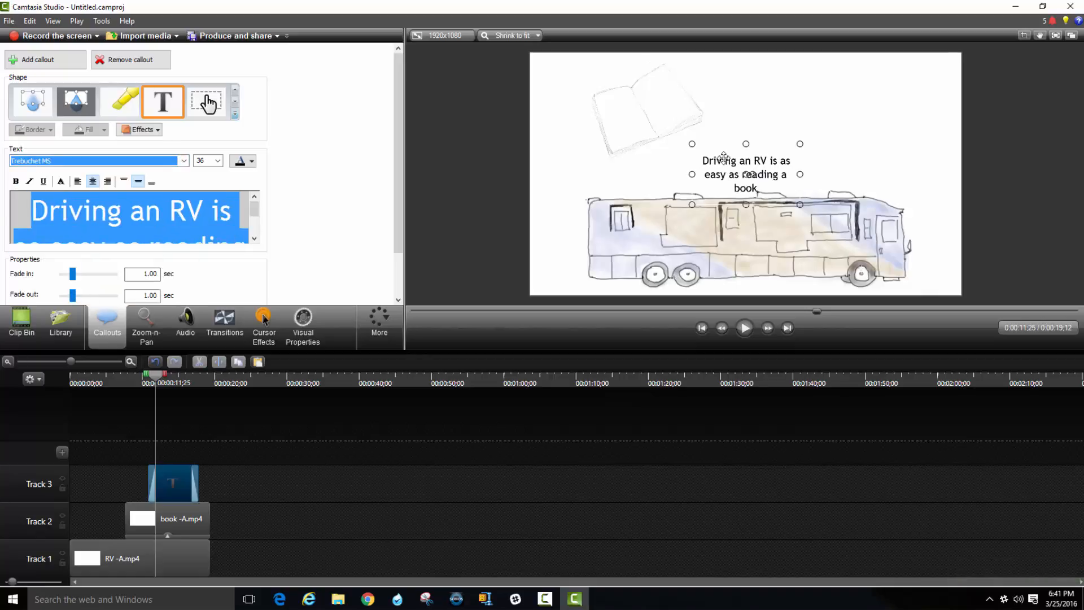
click(210, 160)
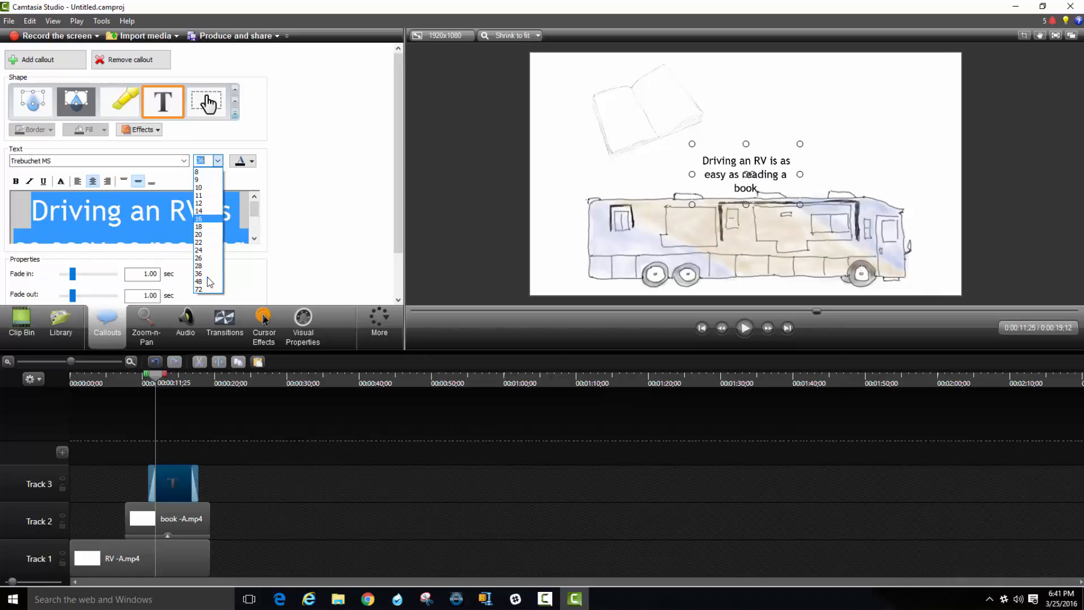
click(206, 283)
Widen the callout so its text fits on two lines, and move it above the RV, to the right of the book.
drag(797, 175, 887, 175)
drag(829, 156, 848, 124)
click(1016, 185)
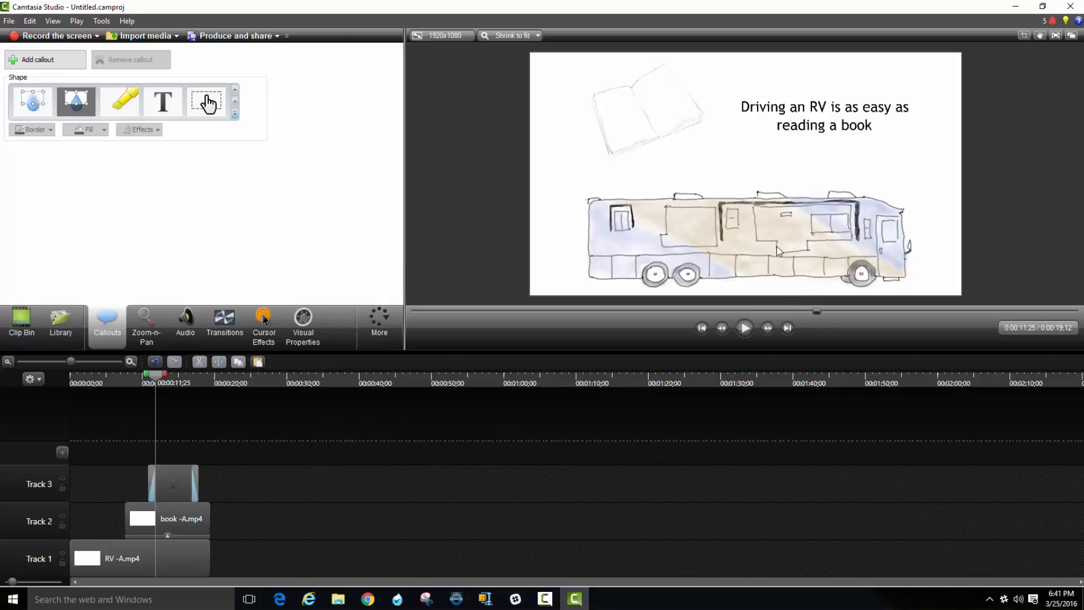
Shift the callout later on Track 3, set its fade out to 0 seconds, and extend it to end with the clips below.
drag(167, 478, 183, 471)
double_click(183, 469)
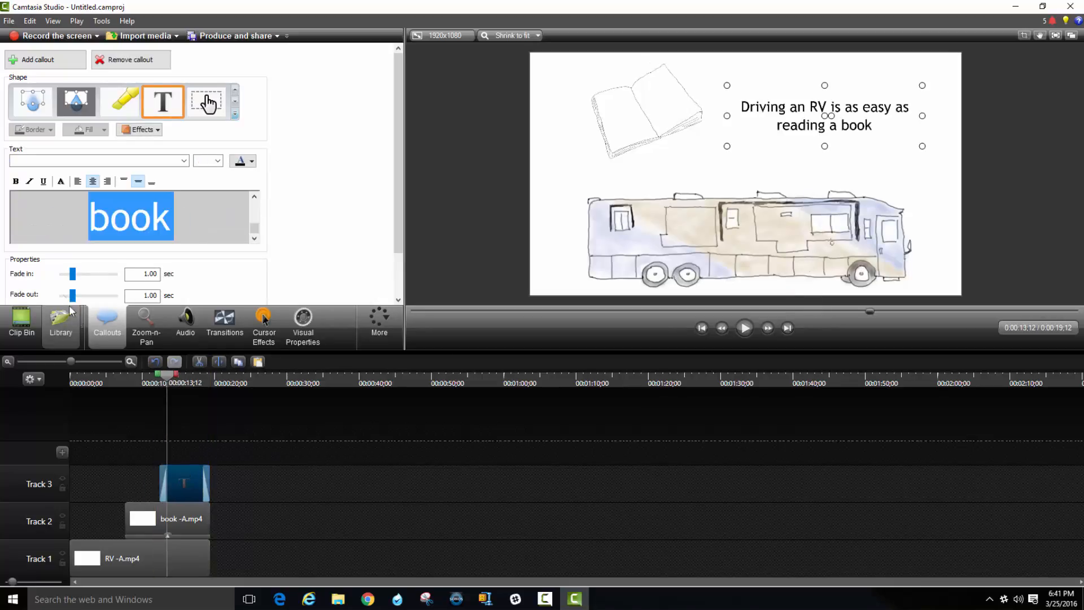
drag(51, 291, 51, 292)
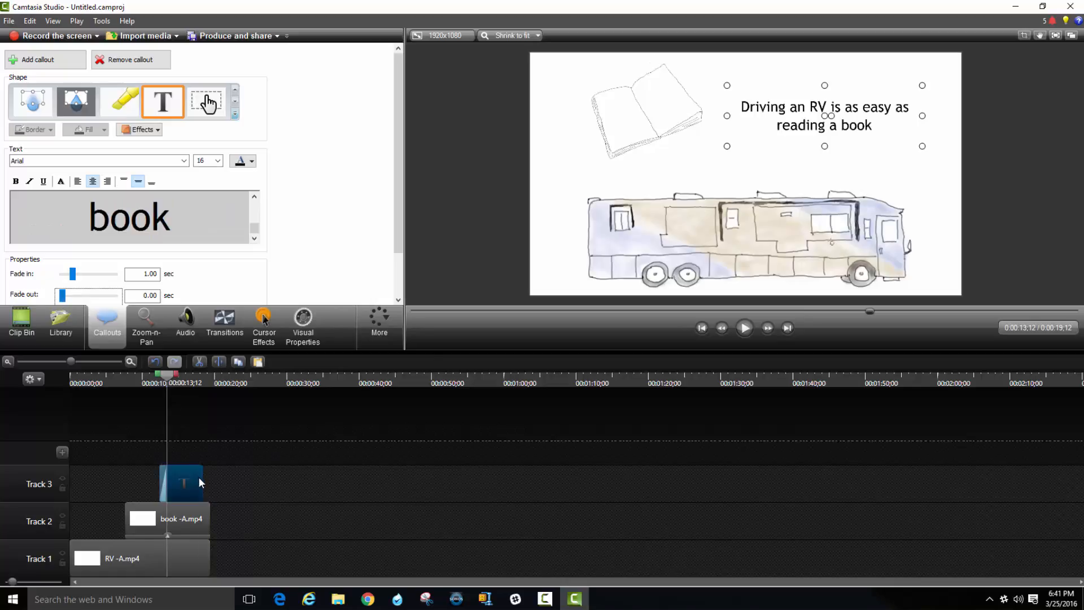
drag(203, 477, 209, 477)
click(164, 445)
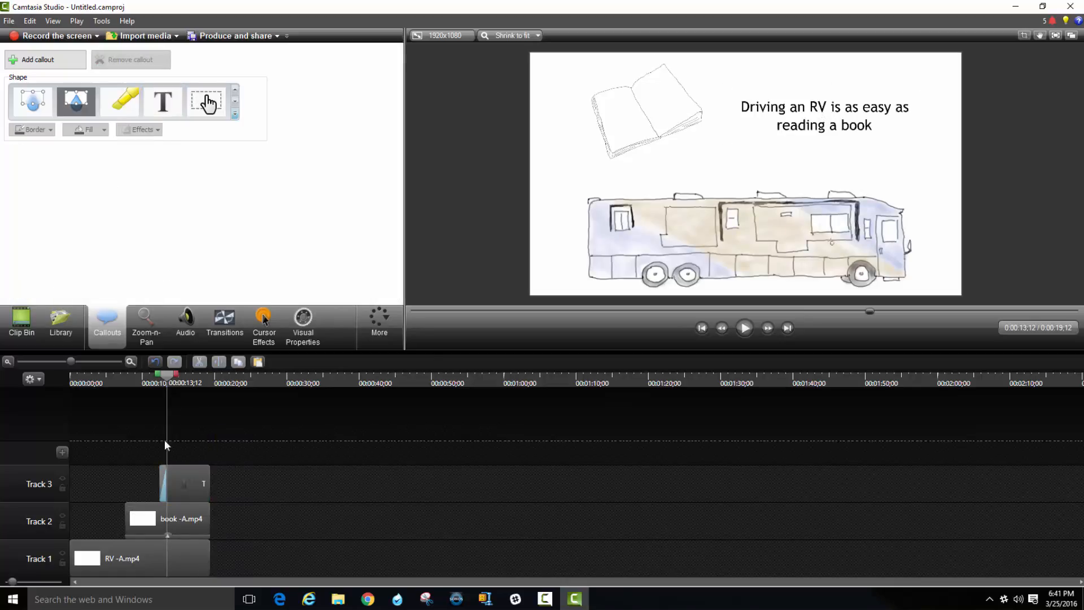
Play the project from the start, and place the playhead on the last visible frame at 0:00:19;11.
drag(169, 380, 56, 374)
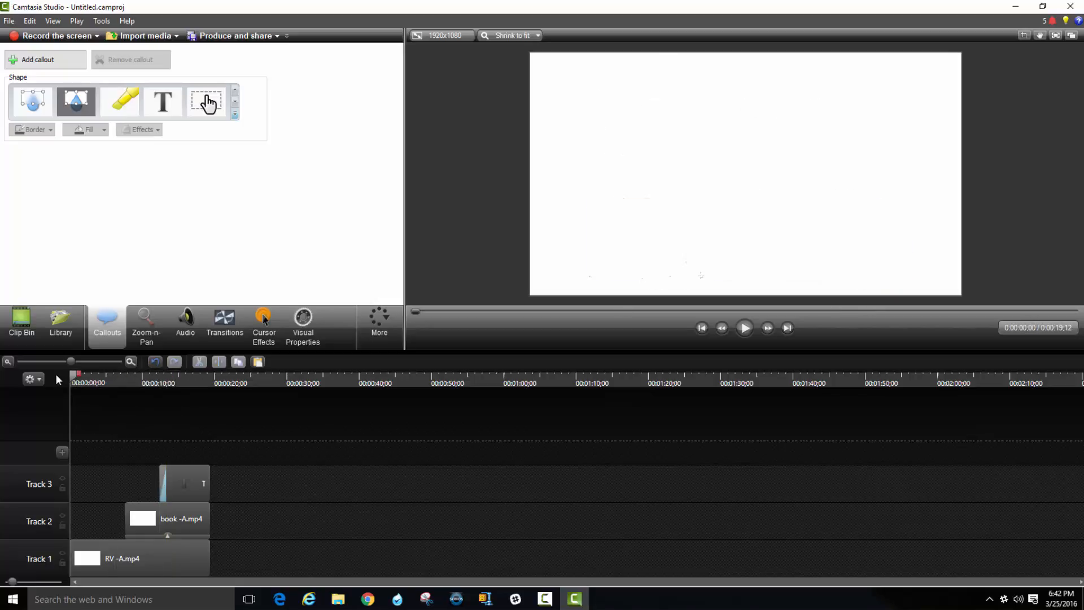
click(753, 335)
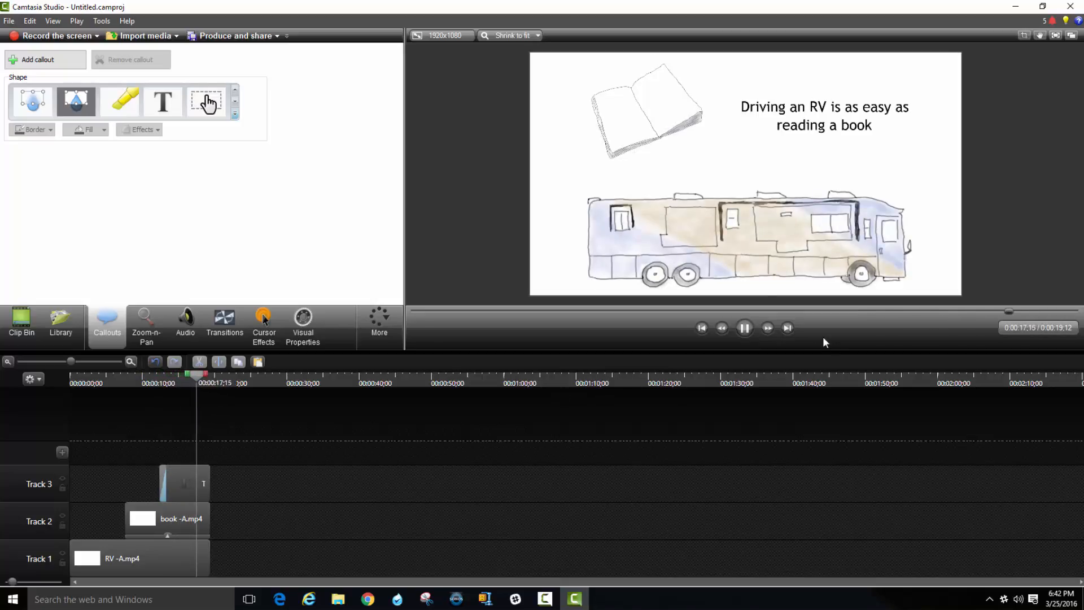
click(746, 329)
drag(204, 384, 214, 382)
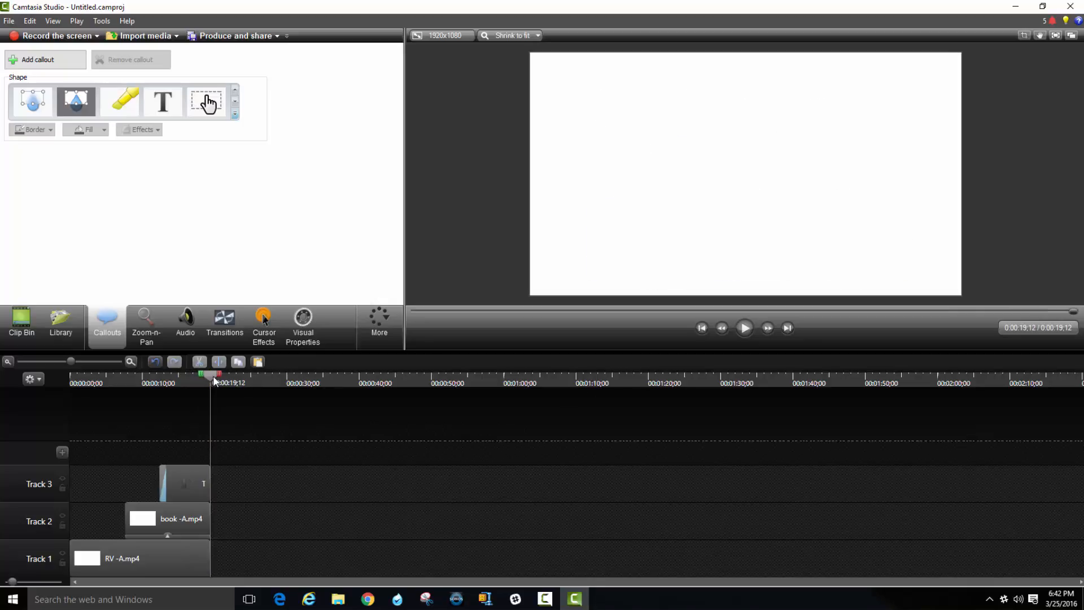
key(ctrl+Left)
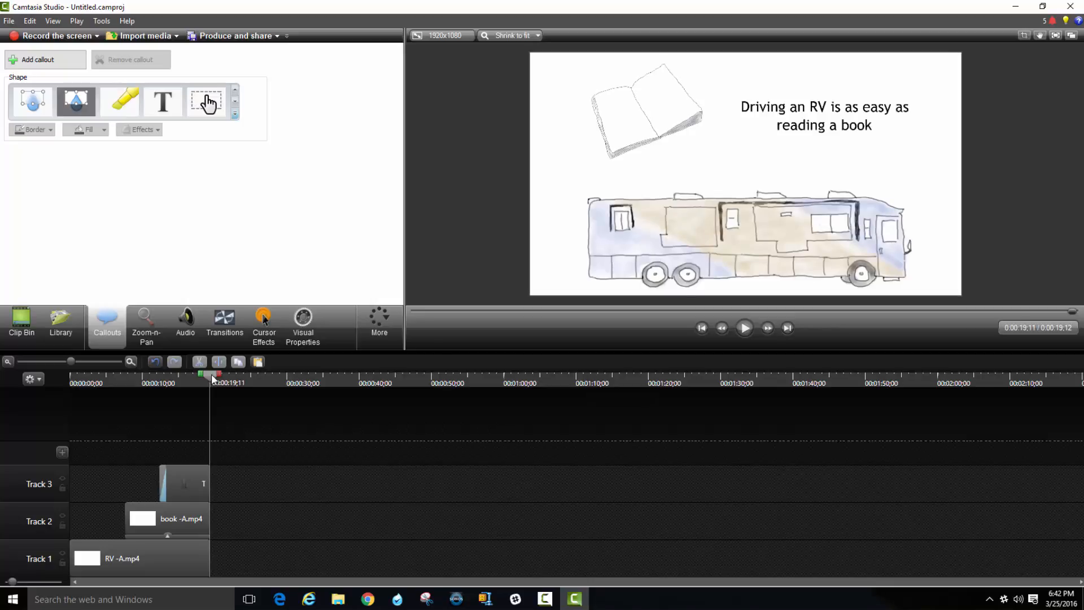
Save the project as TEST in a new folder named TEST inside the Camtasia Studio documents folder.
click(10, 22)
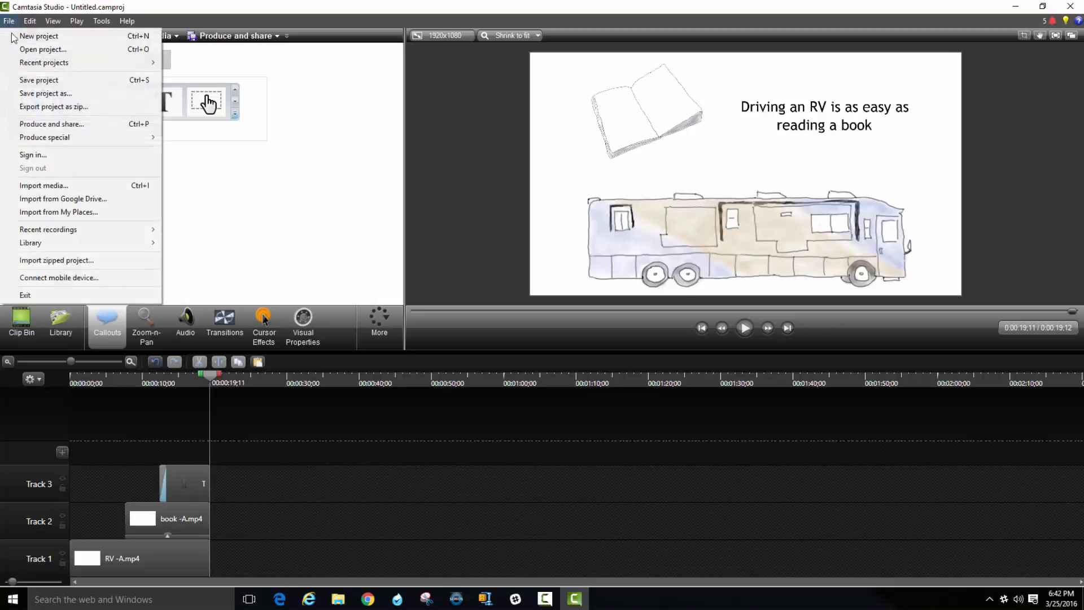
click(57, 93)
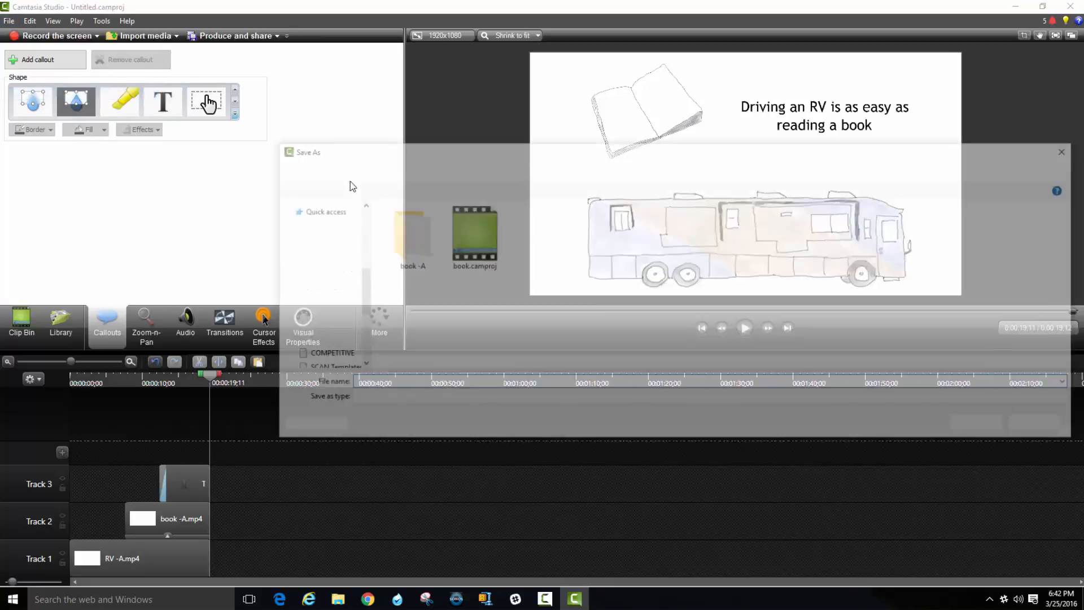
click(469, 168)
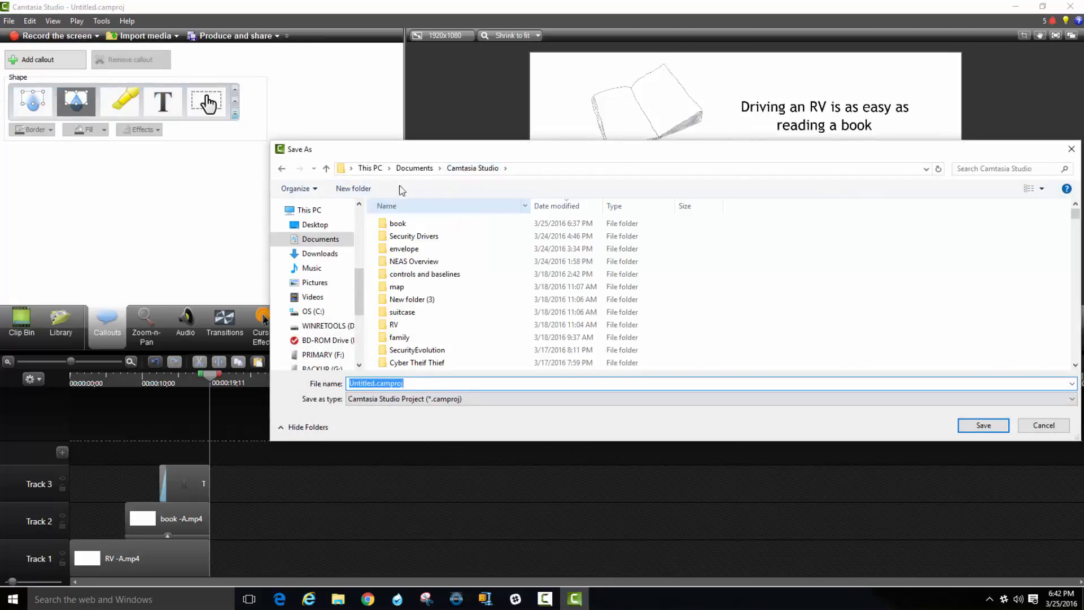
click(353, 188)
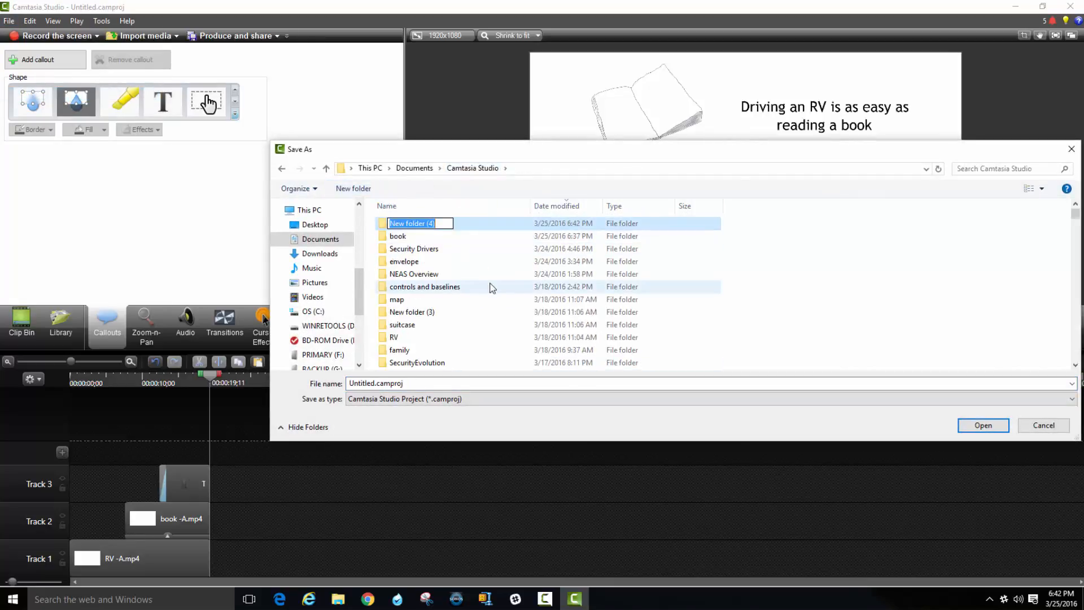
text(TEST)
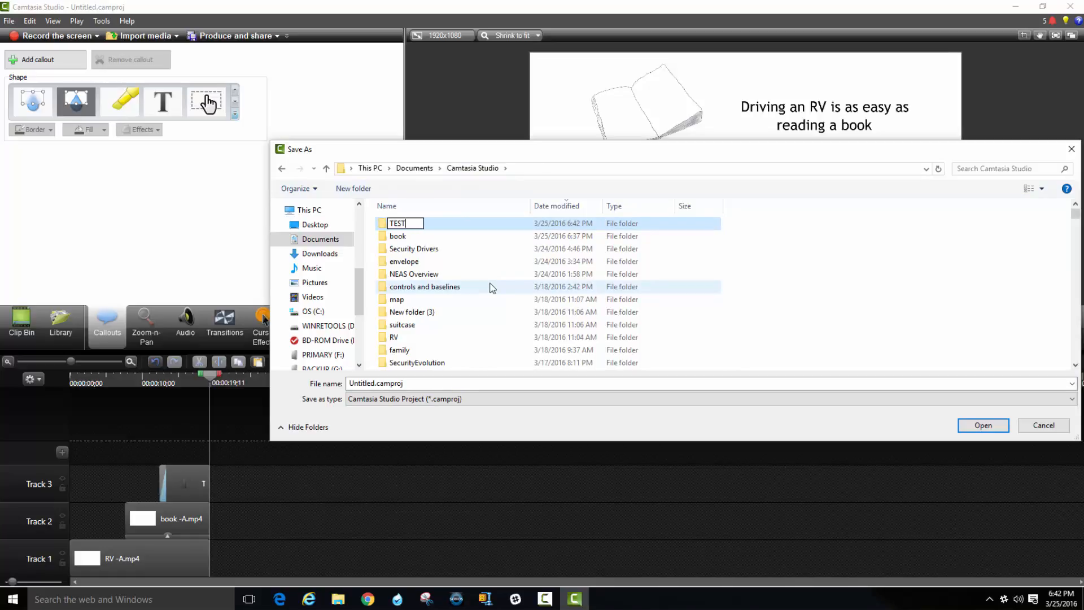
key(Return)
key(Return)
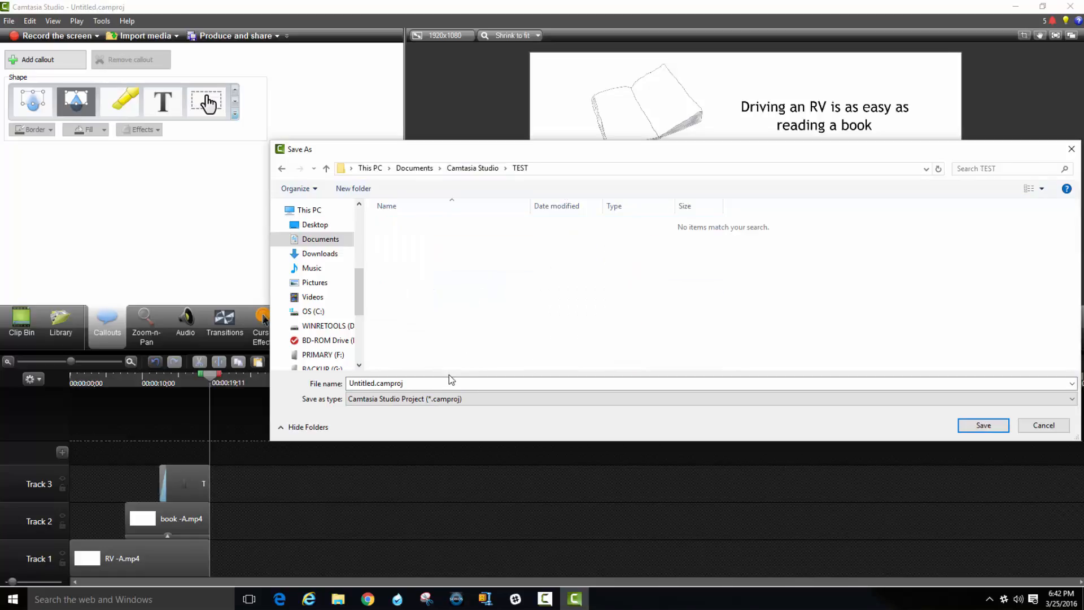
double_click(431, 382)
text(TEST)
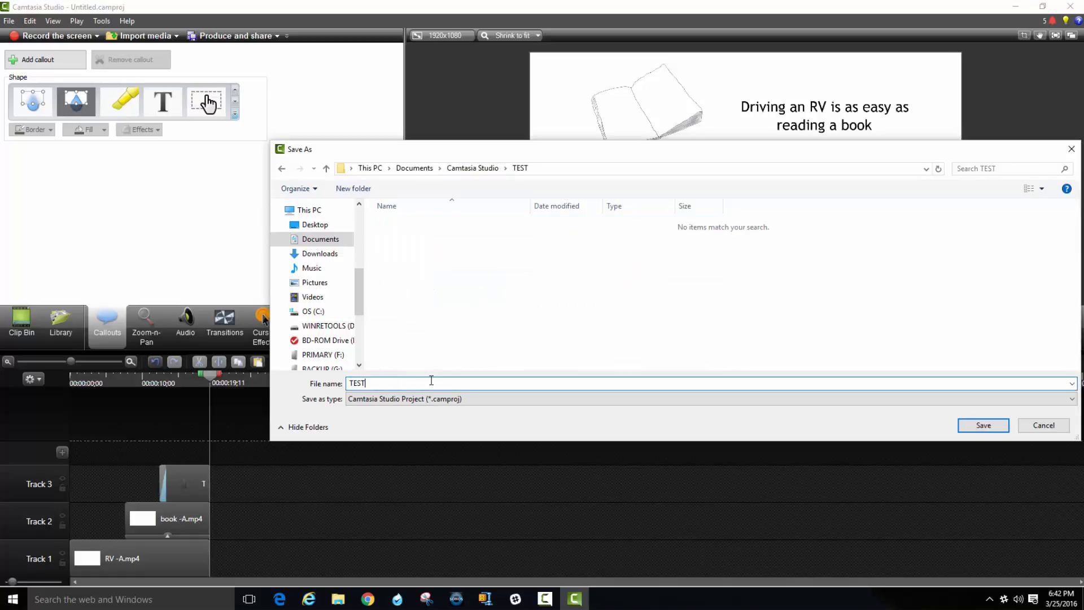
key(Return)
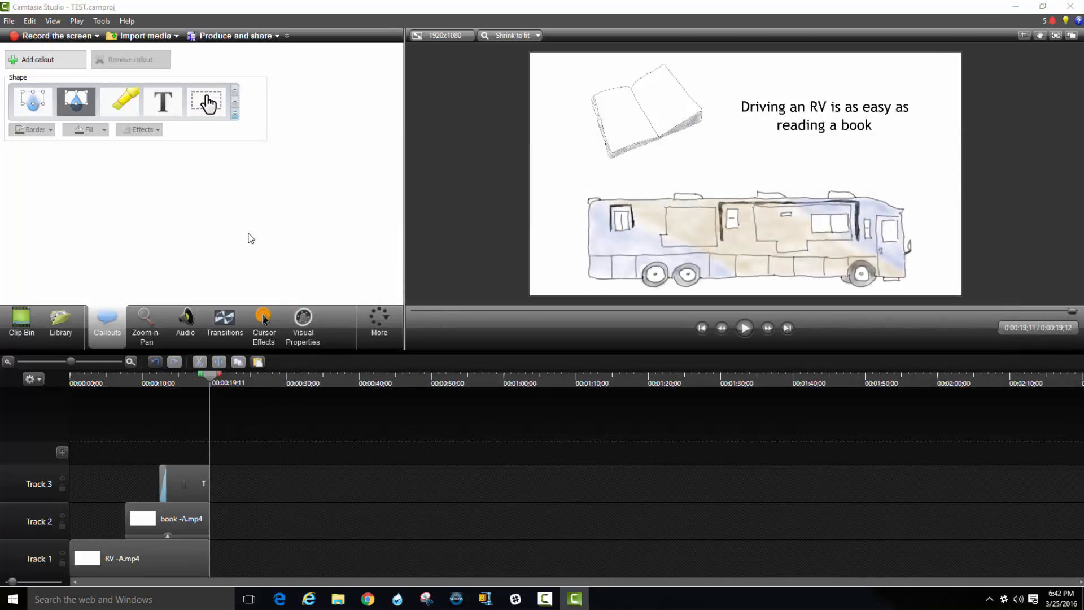
Export the current frame as a PNG named FINAL into the TEST folder.
key(ctrl+f)
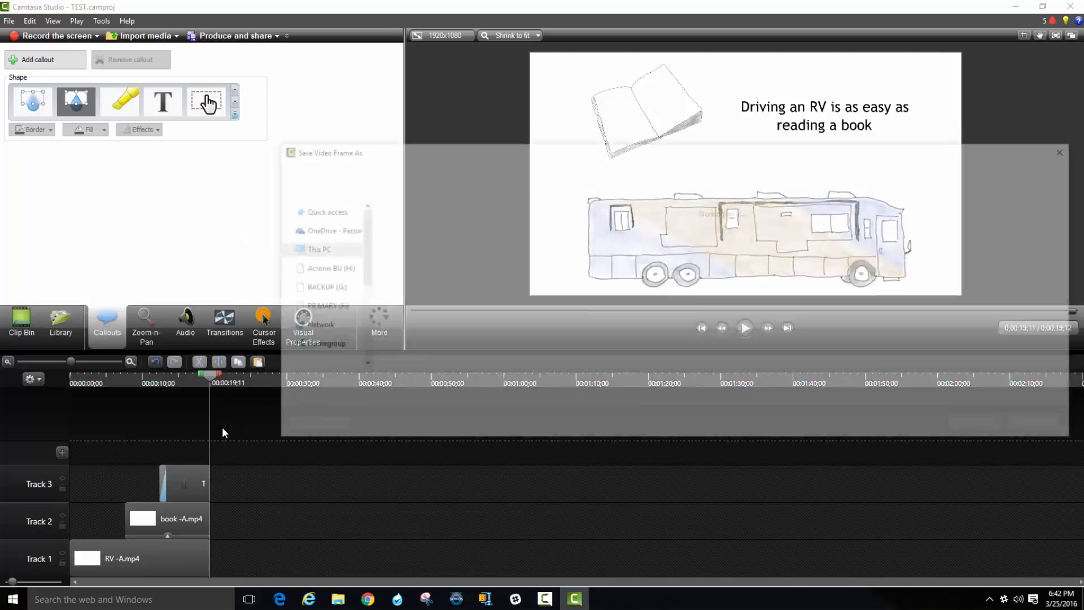
click(473, 168)
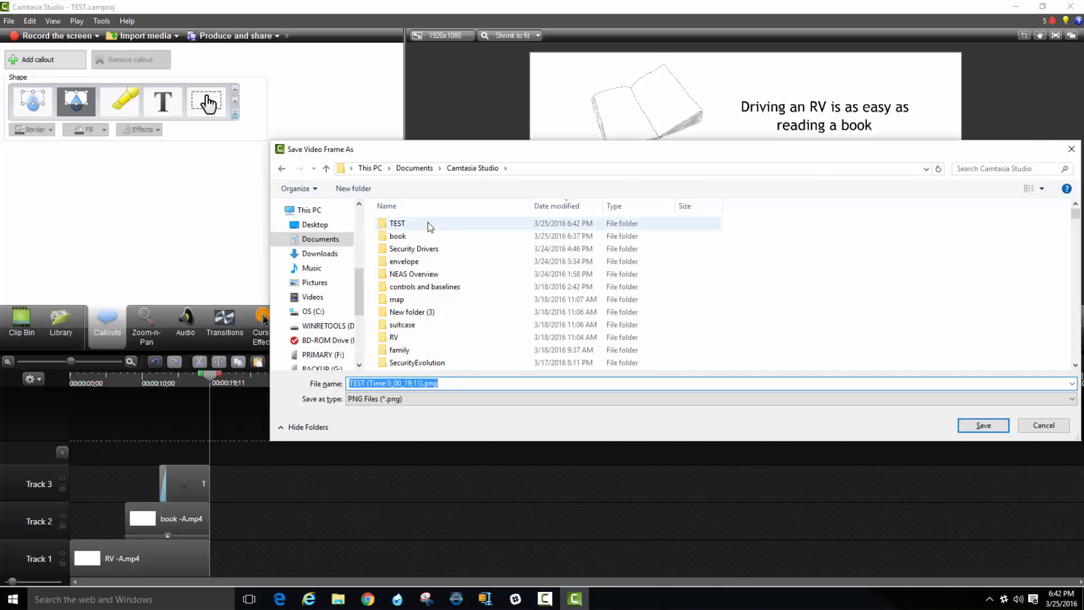
double_click(429, 207)
click(462, 388)
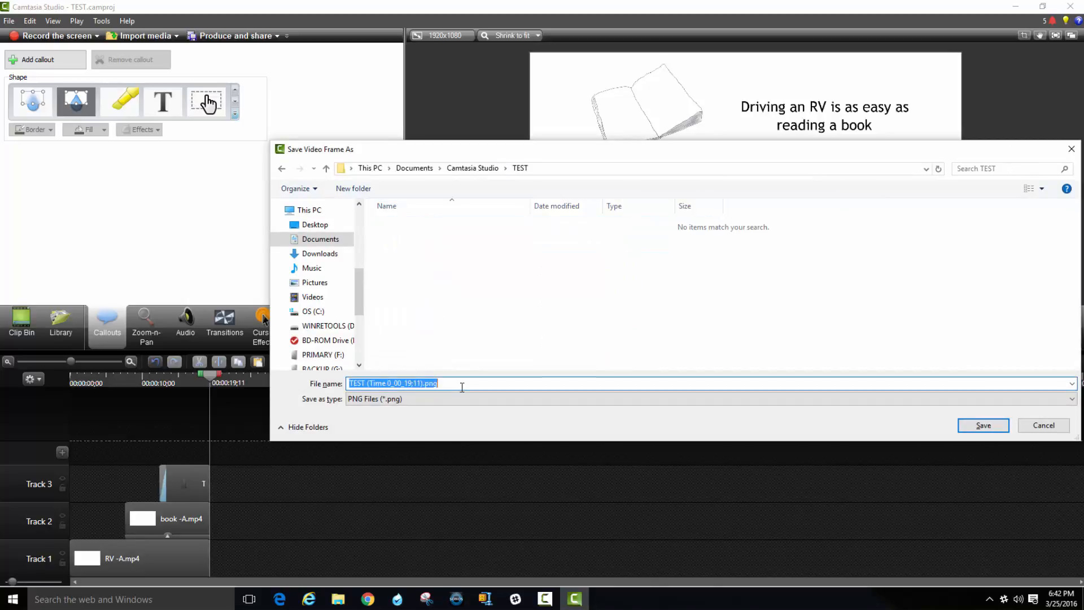
text(FRAME)
key(Return)
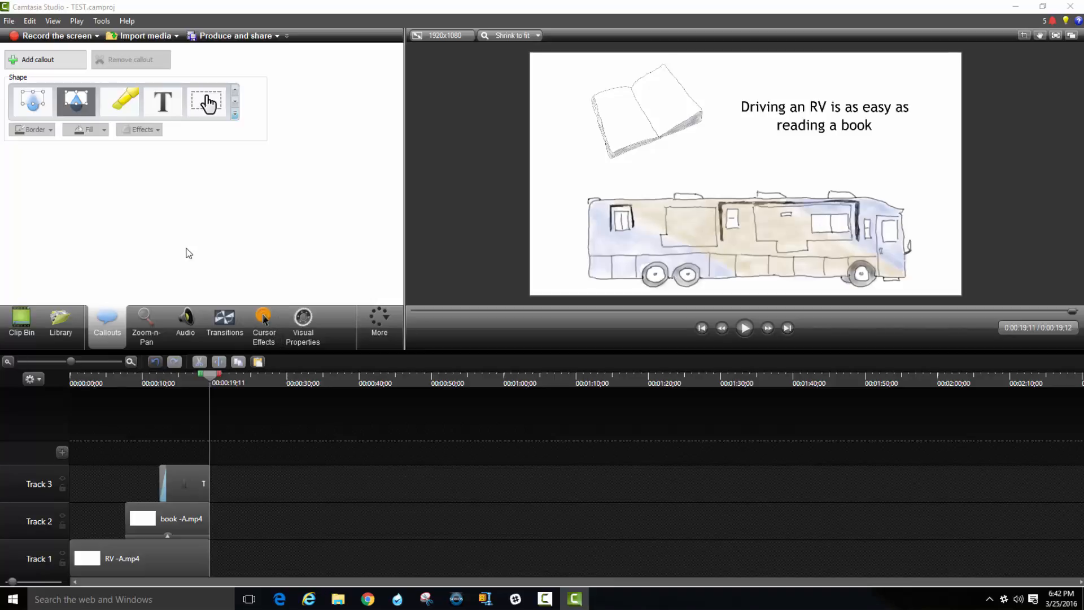
Import FINAL.png from the TEST folder and place it on Track 1 directly after the RV clip.
key(ctrl+i)
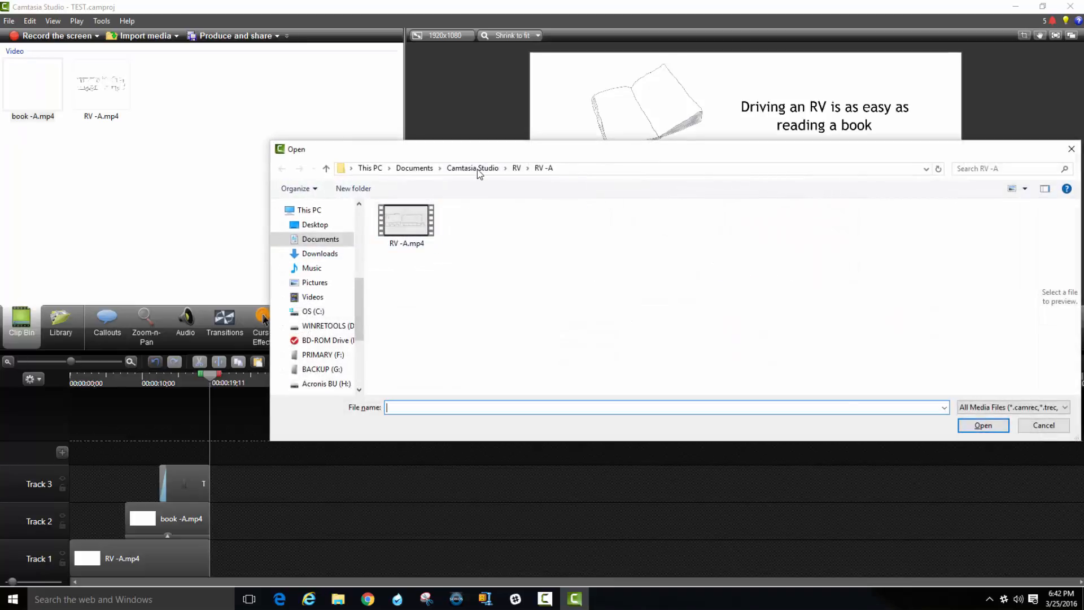
click(478, 172)
double_click(433, 218)
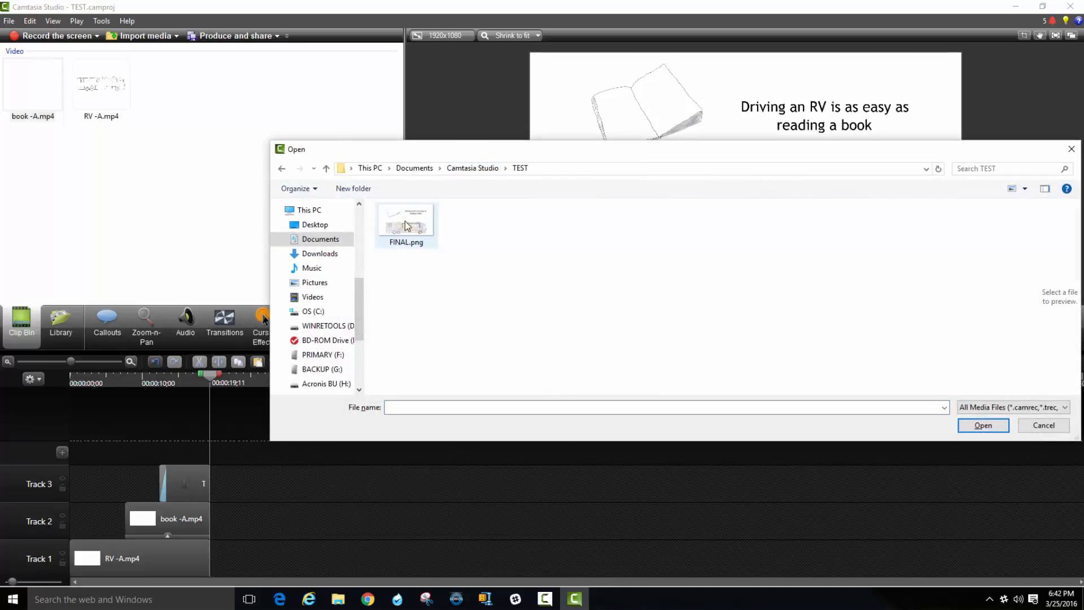
double_click(405, 221)
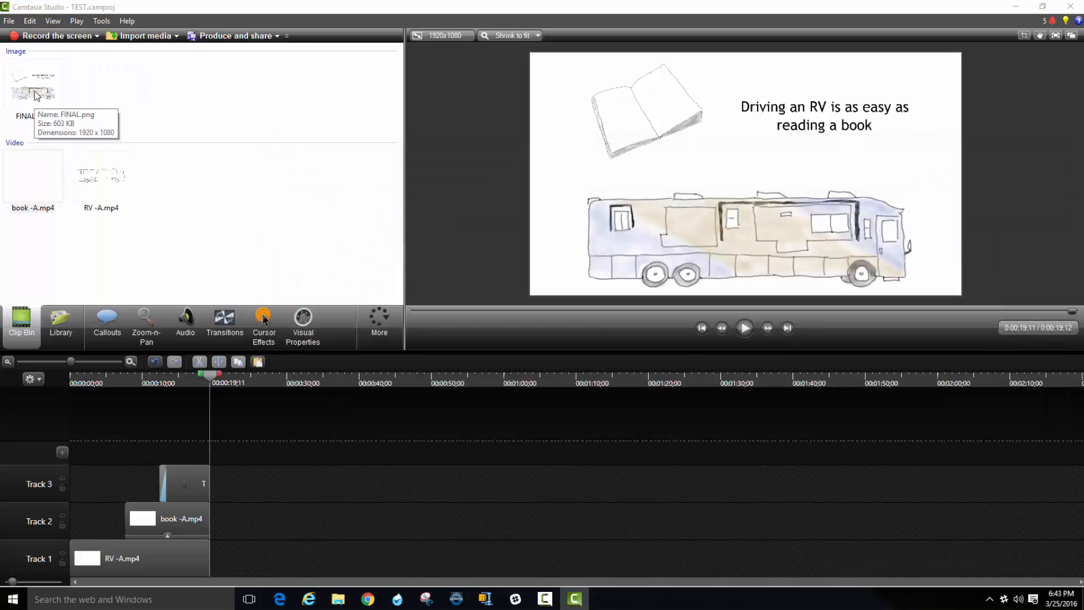
drag(37, 103, 256, 565)
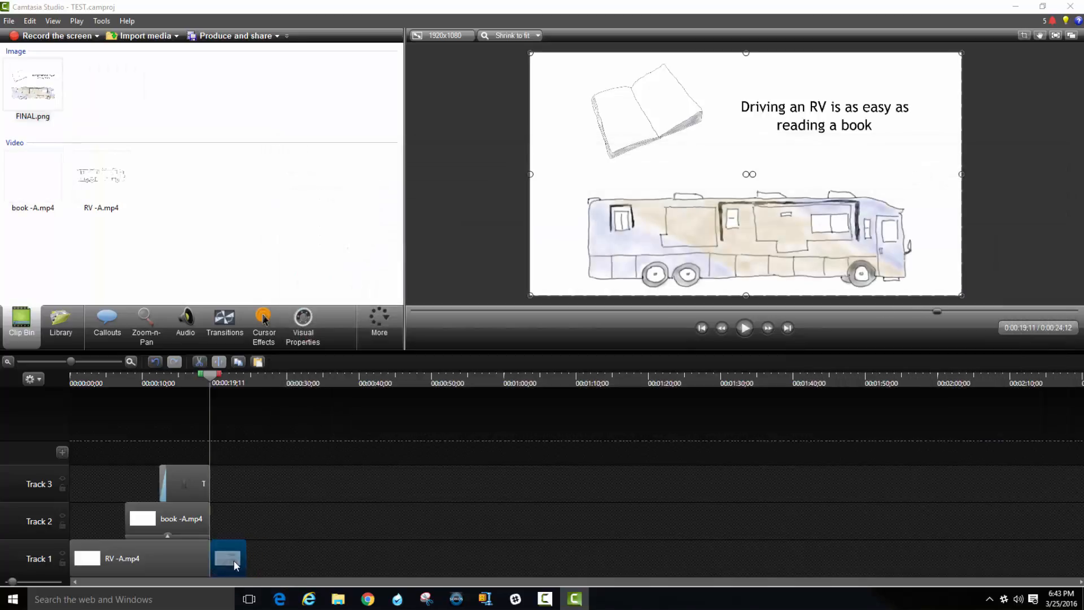
Play the project from about 13 seconds to check the transition from the clips to the still image.
drag(204, 375, 161, 375)
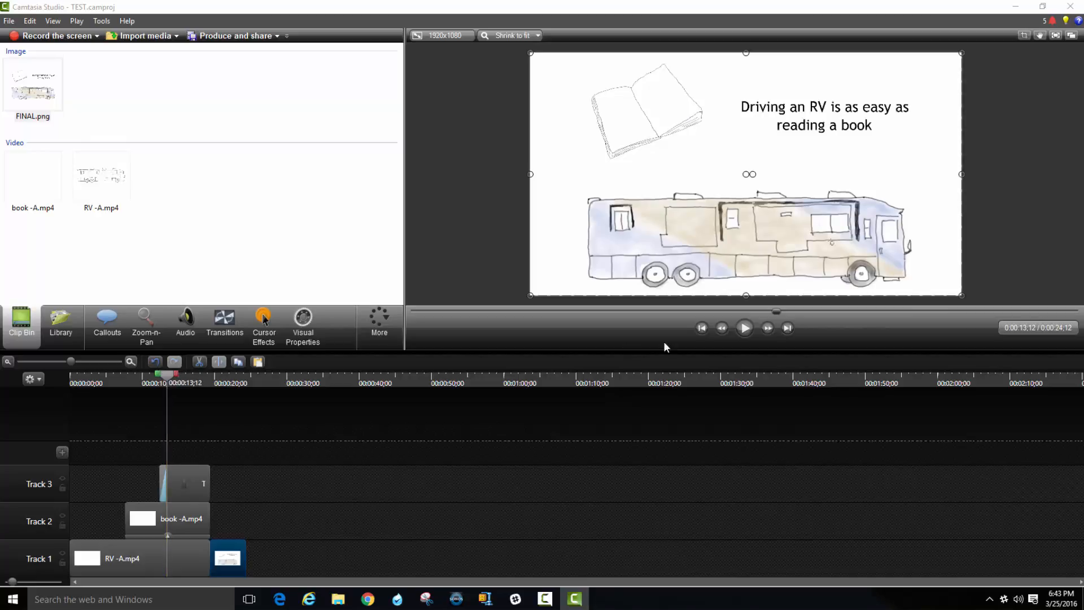
click(745, 328)
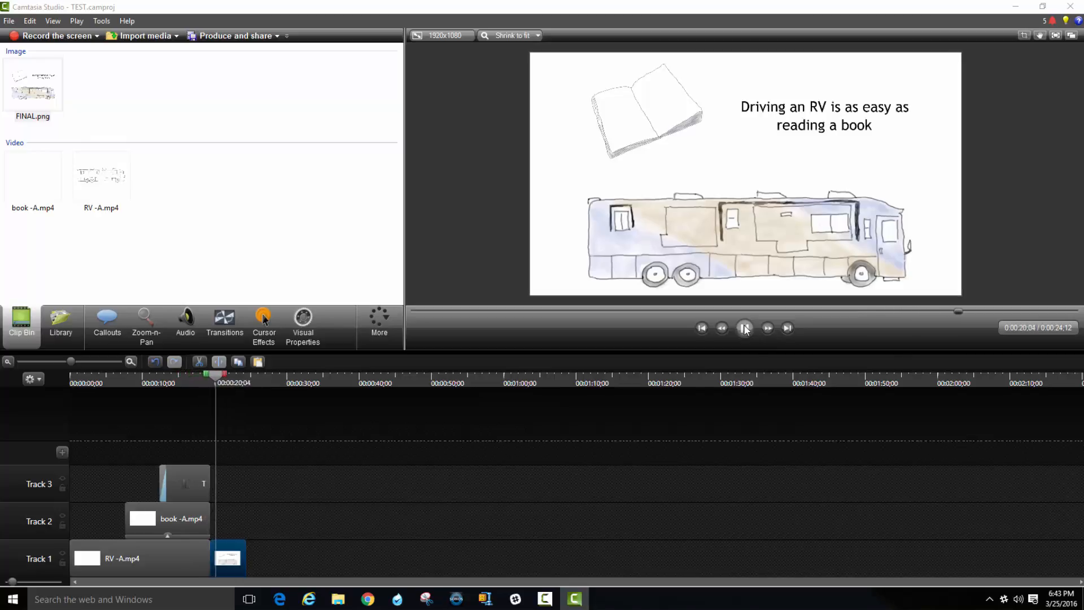
click(745, 328)
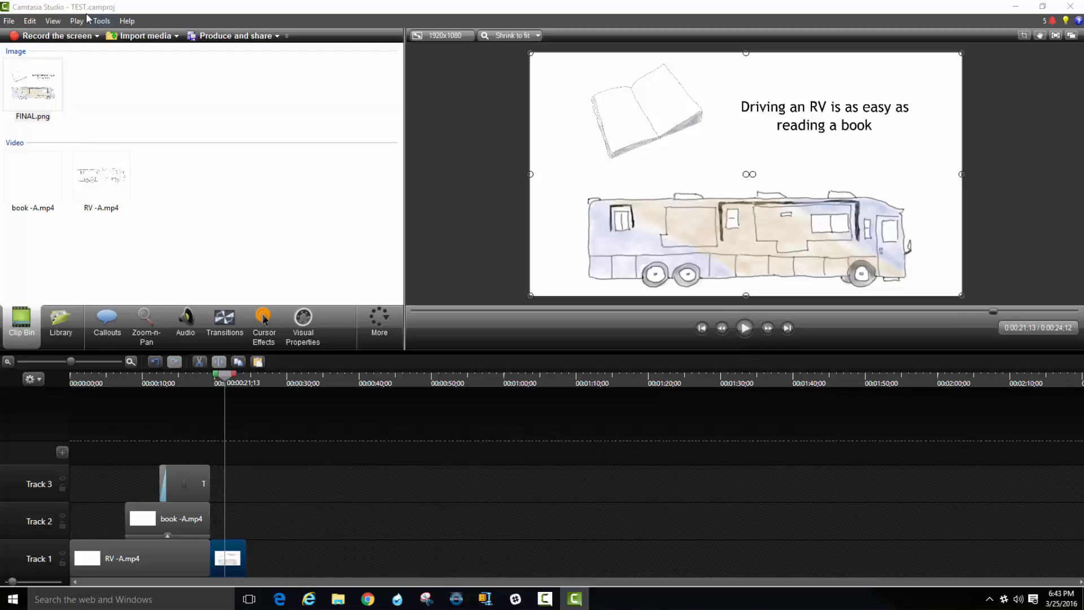
Start producing the video with the MP4 only (up to 1080p) preset.
click(277, 36)
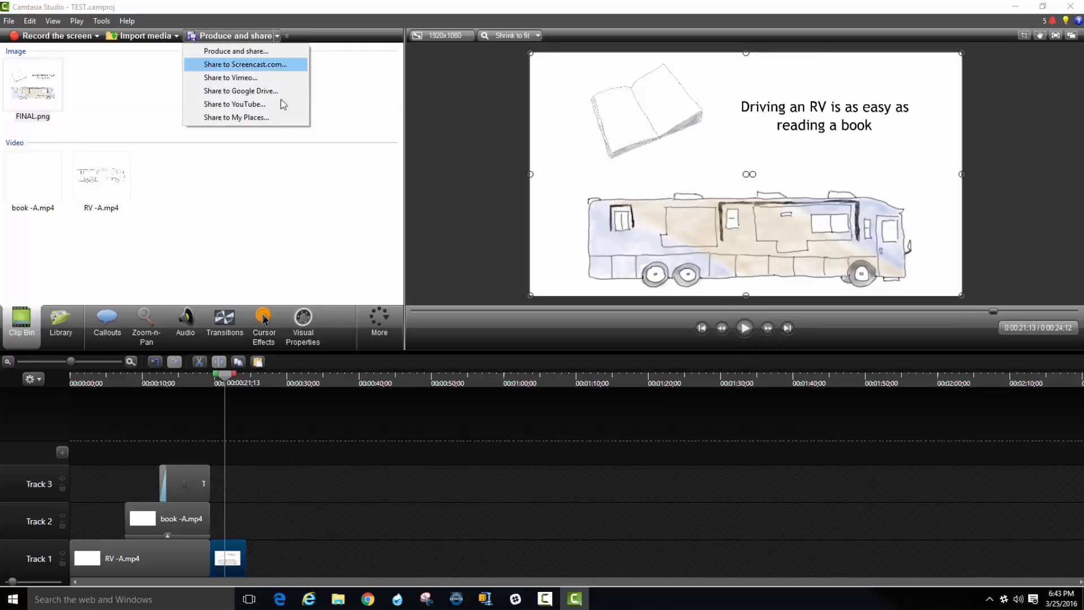
click(274, 51)
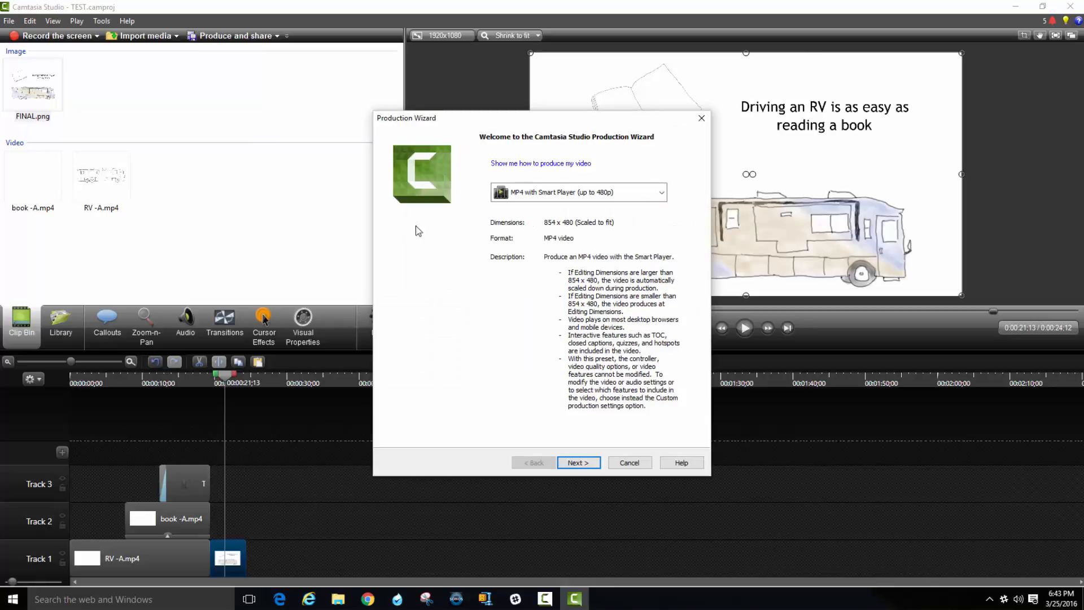
click(544, 195)
click(570, 353)
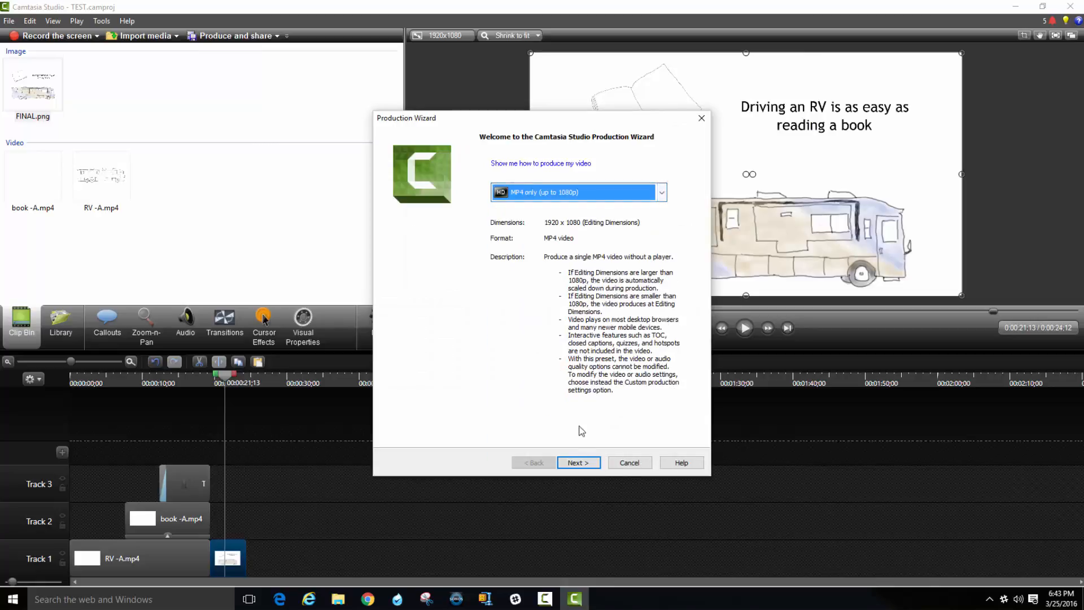
click(588, 463)
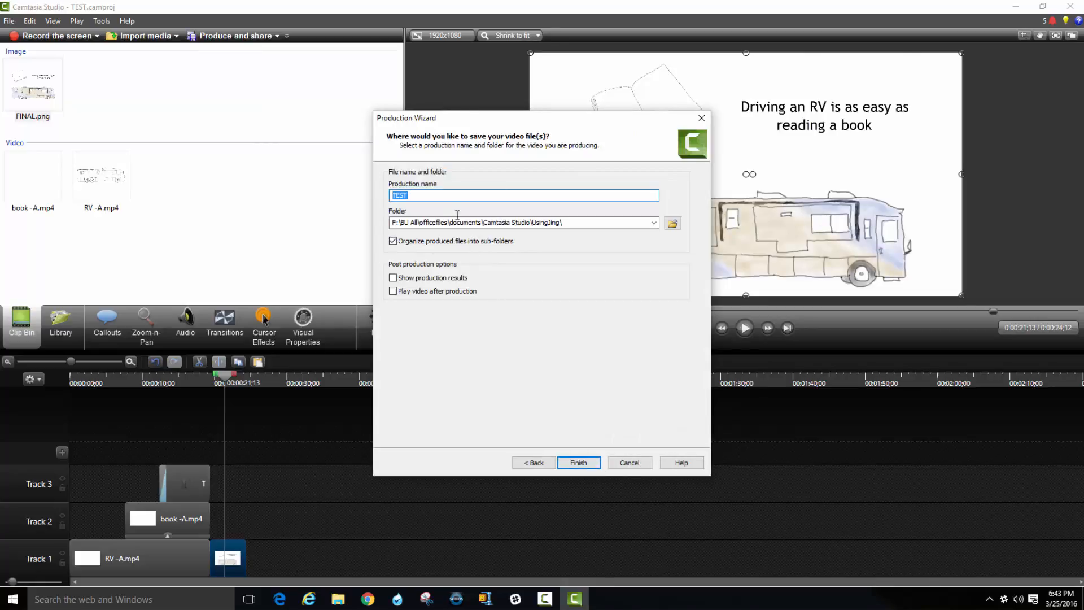
Name the production TEST -A, set its output folder to TEST inside Camtasia Studio documents, and render the video.
click(429, 193)
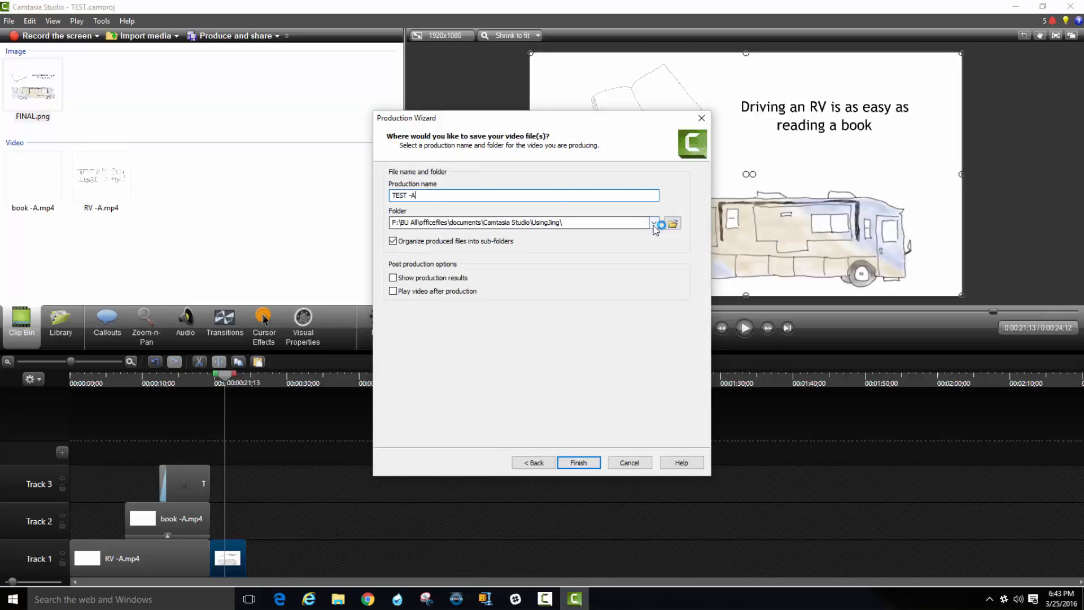
click(673, 223)
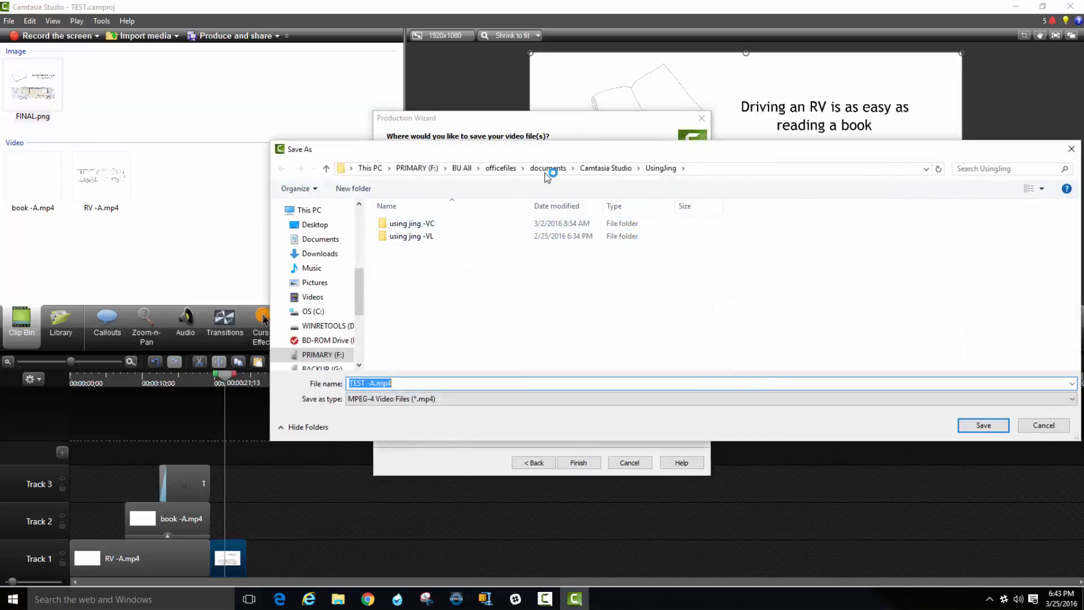
scroll(325, 255, up, 3)
scroll(325, 255, up, 2)
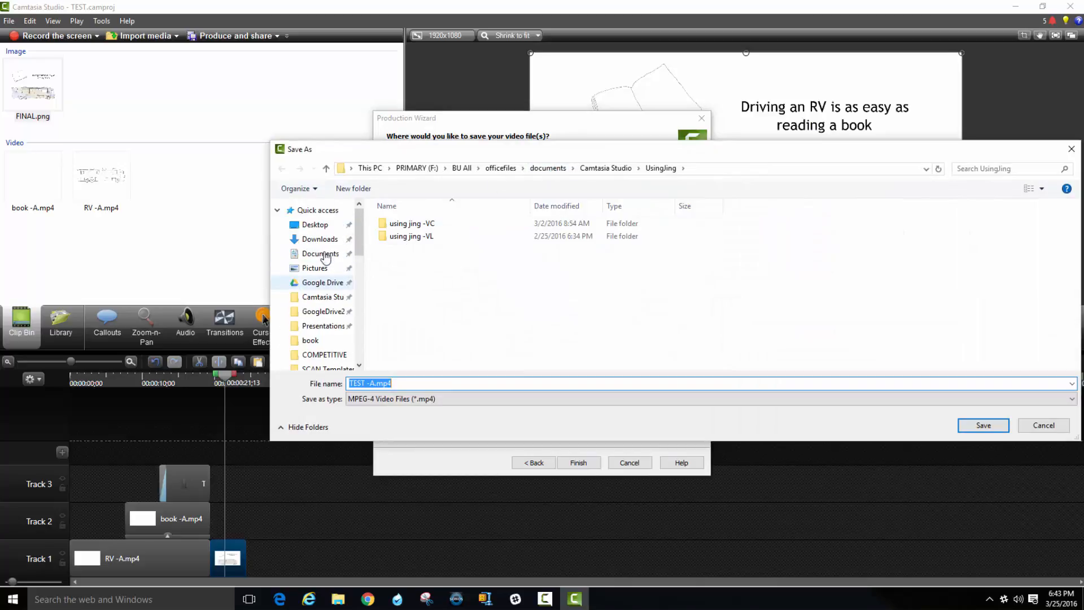
click(321, 295)
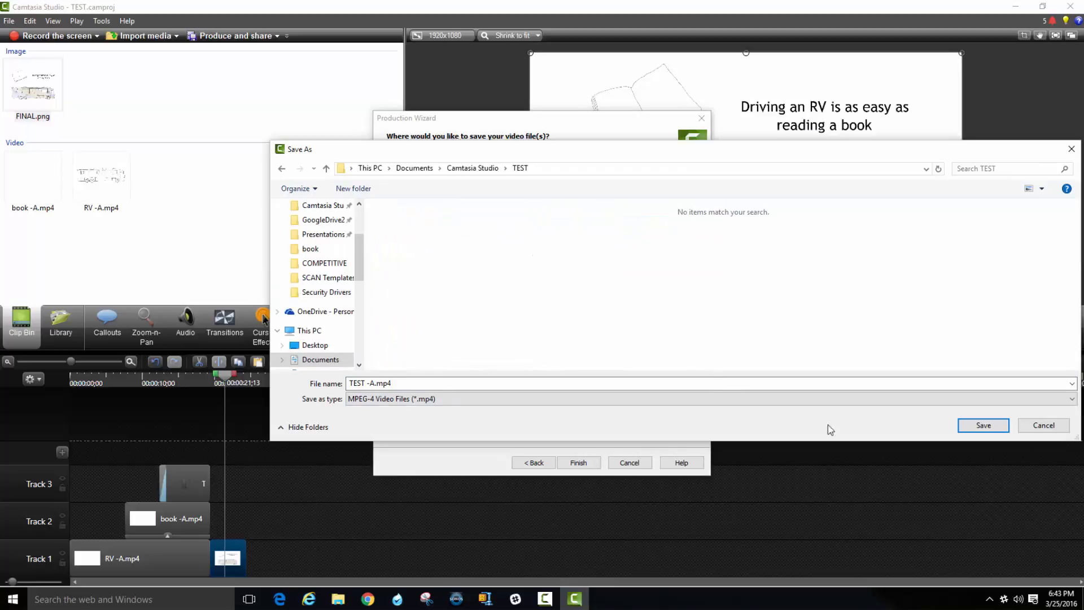
click(983, 426)
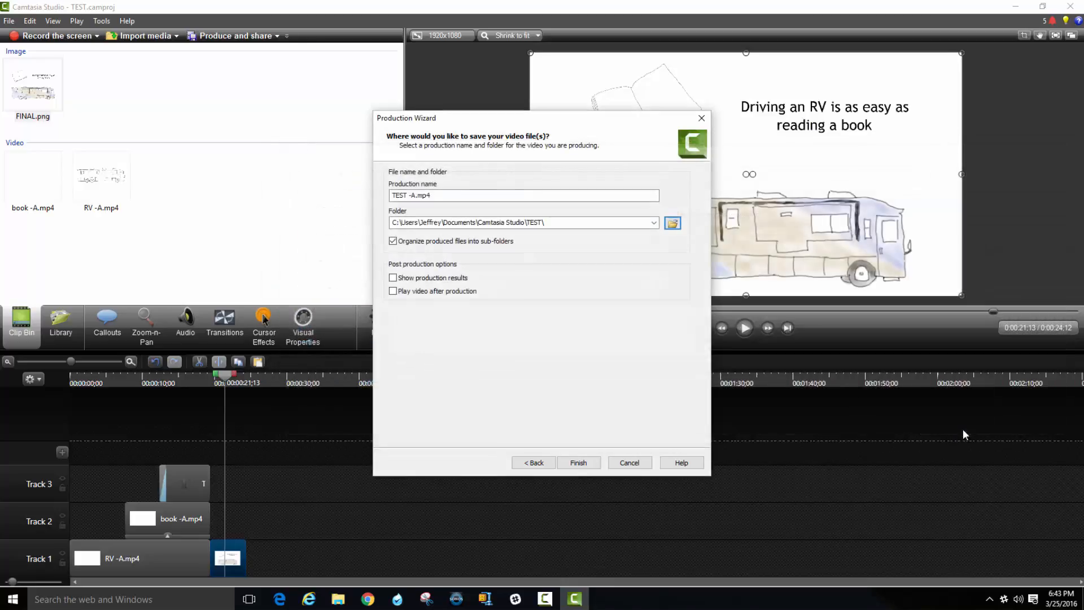
click(579, 463)
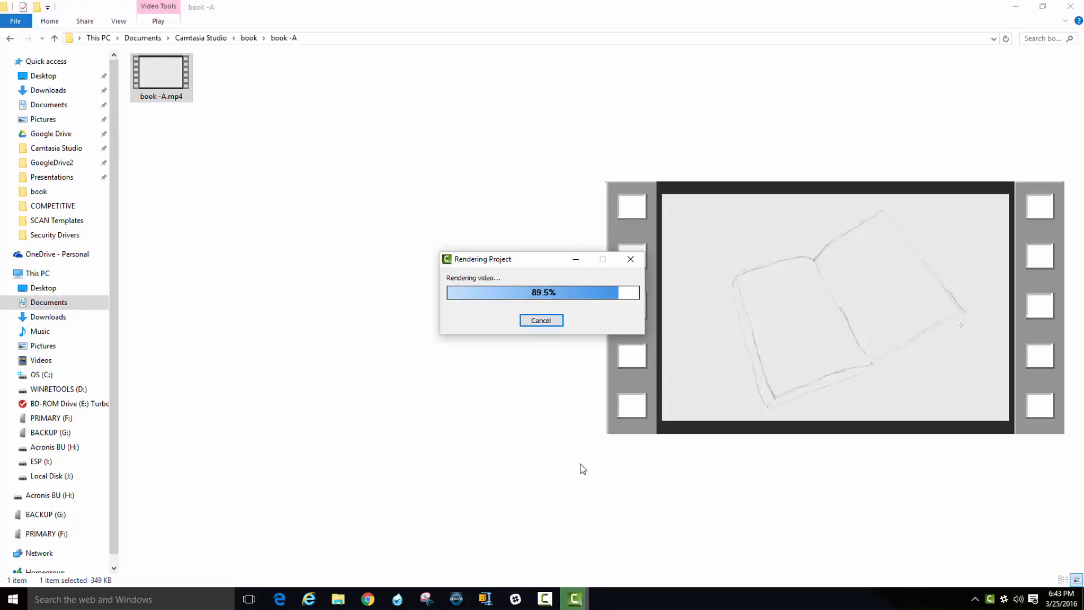
Switch to File Explorer and play TEST -A.mp4 from the TEST -A subfolder of Camtasia Studio's TEST folder.
click(338, 602)
click(338, 602)
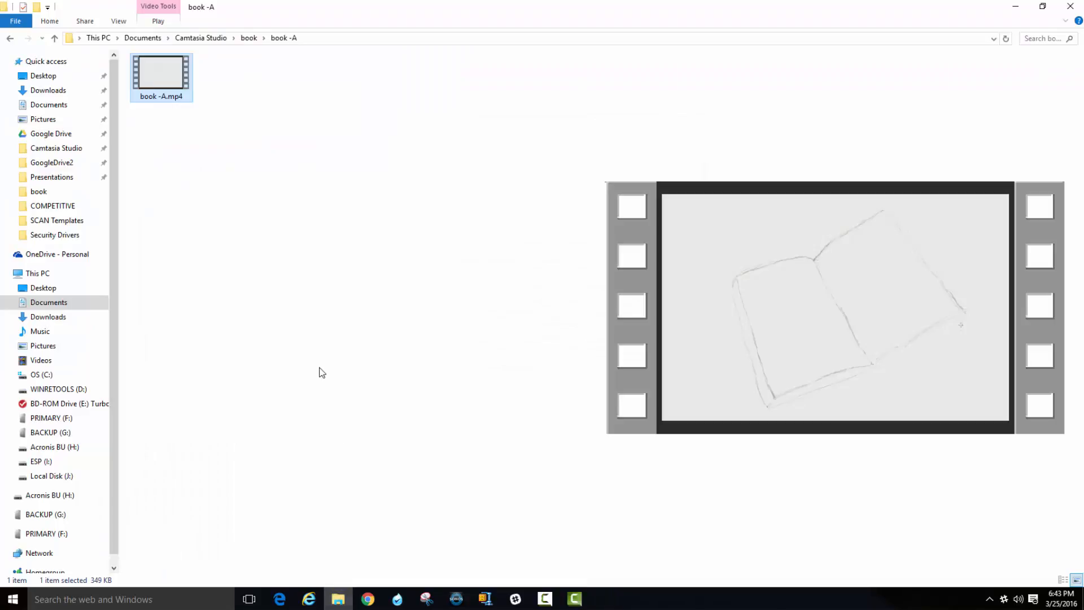
click(201, 38)
double_click(171, 93)
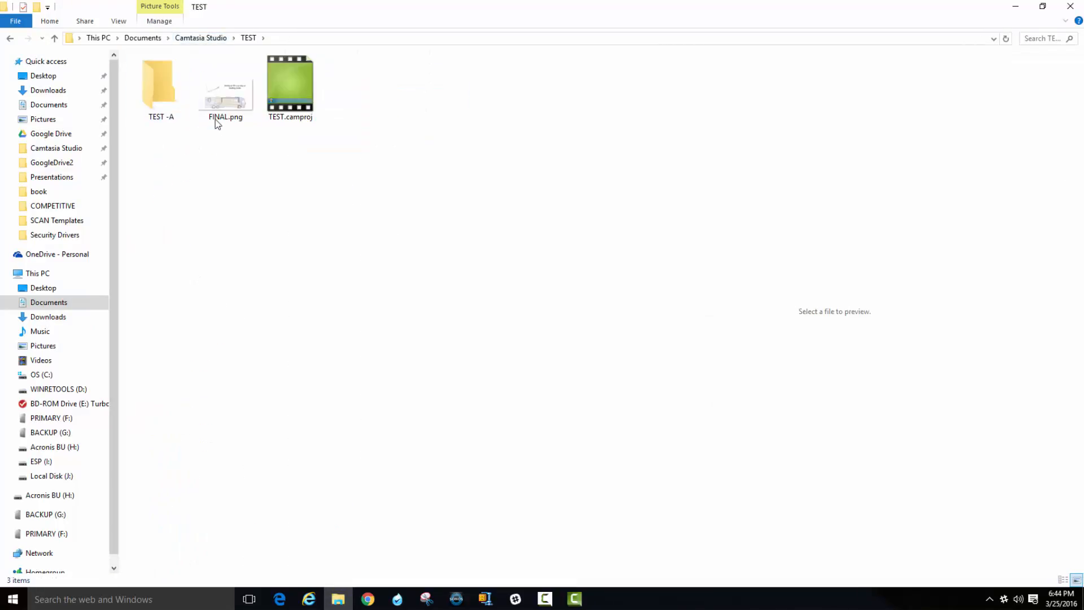
double_click(163, 95)
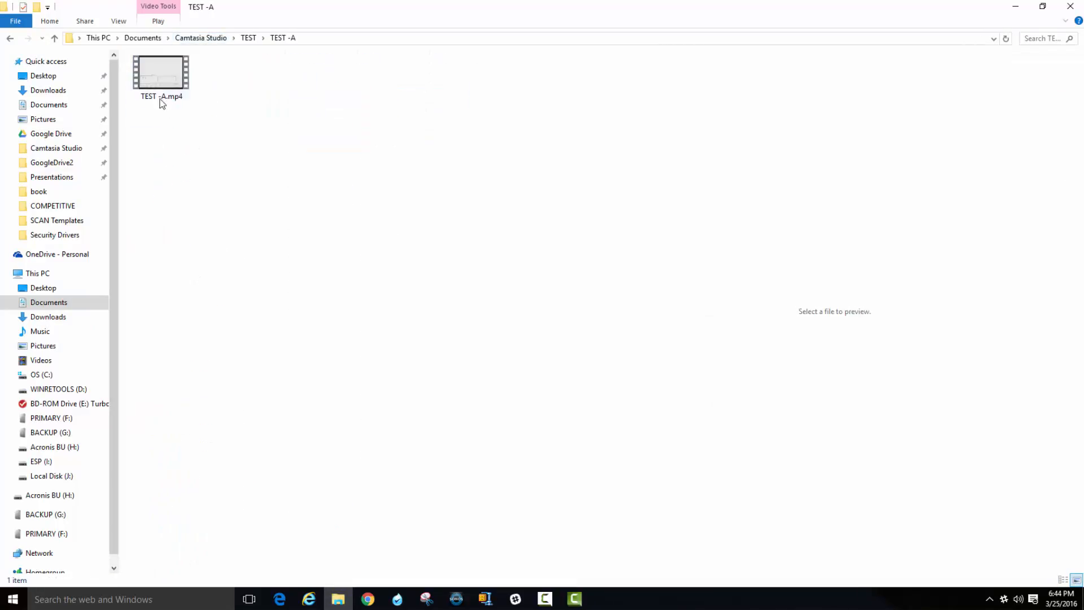
double_click(164, 80)
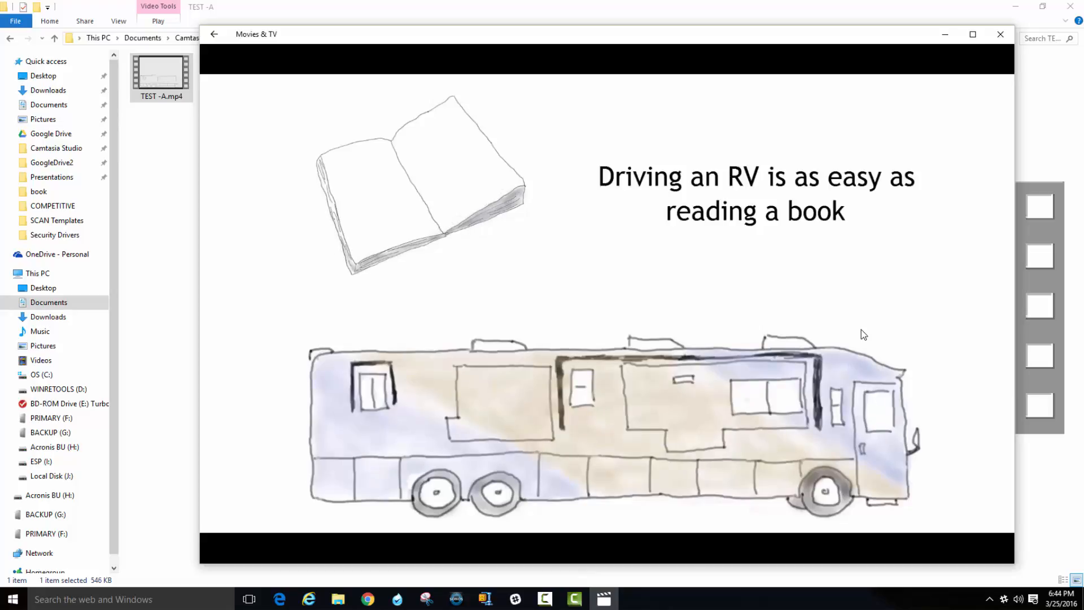
mouse_move(704, 358)
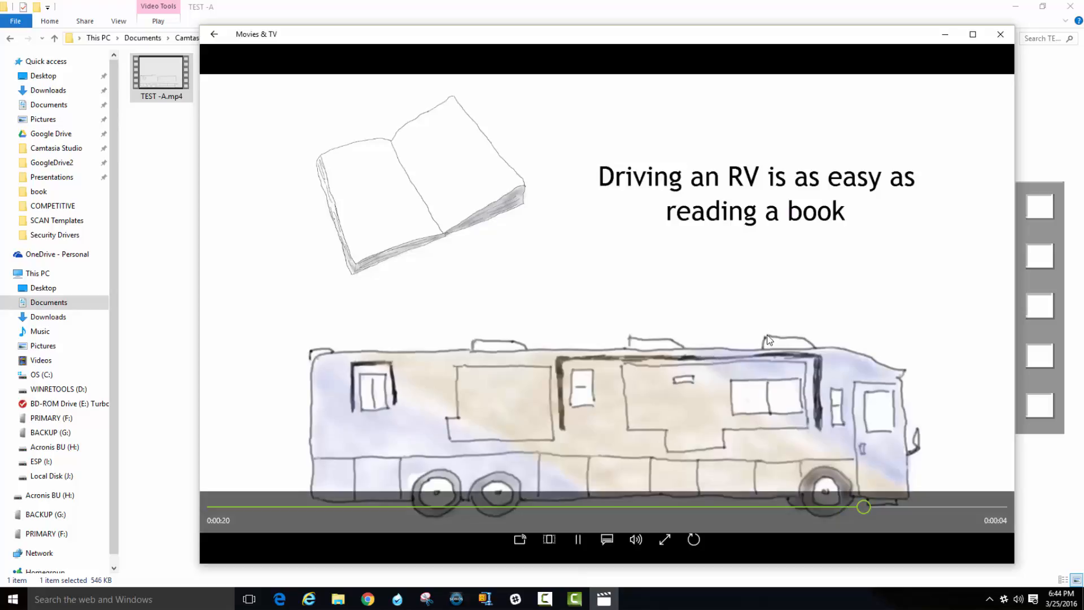